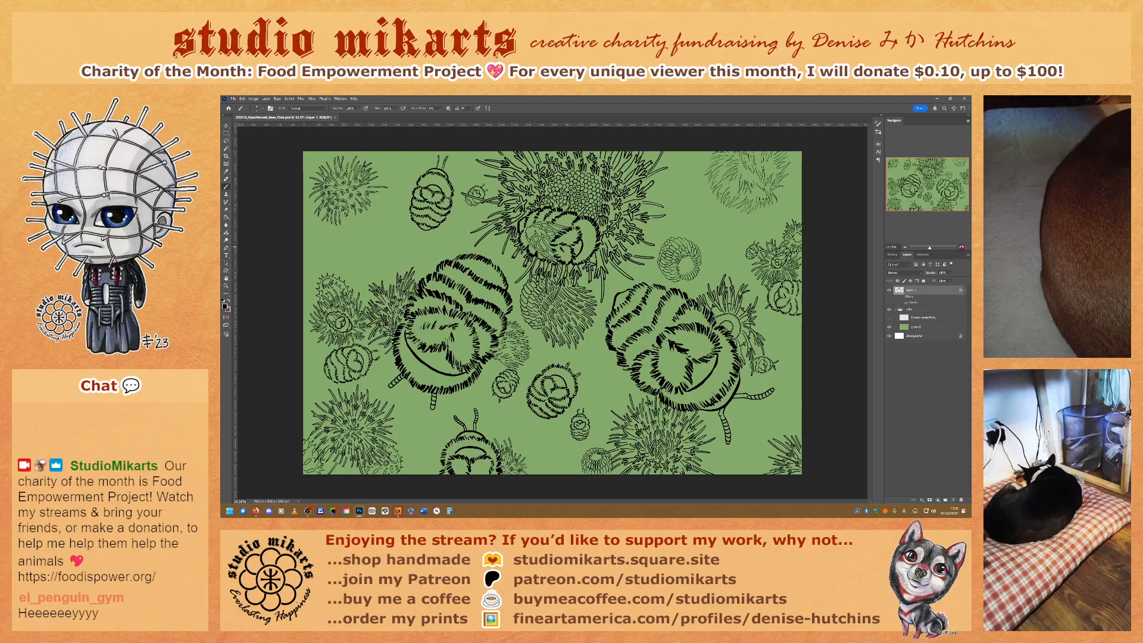
Zoom in on the large upper flower and clean up the petals beneath its bee, returning the brush to Normal mode.
{"action": "key", "text": "ctrl+plus"}
{"action": "key", "text": "ctrl+plus"}
{"action": "key", "text": "ctrl+plus"}
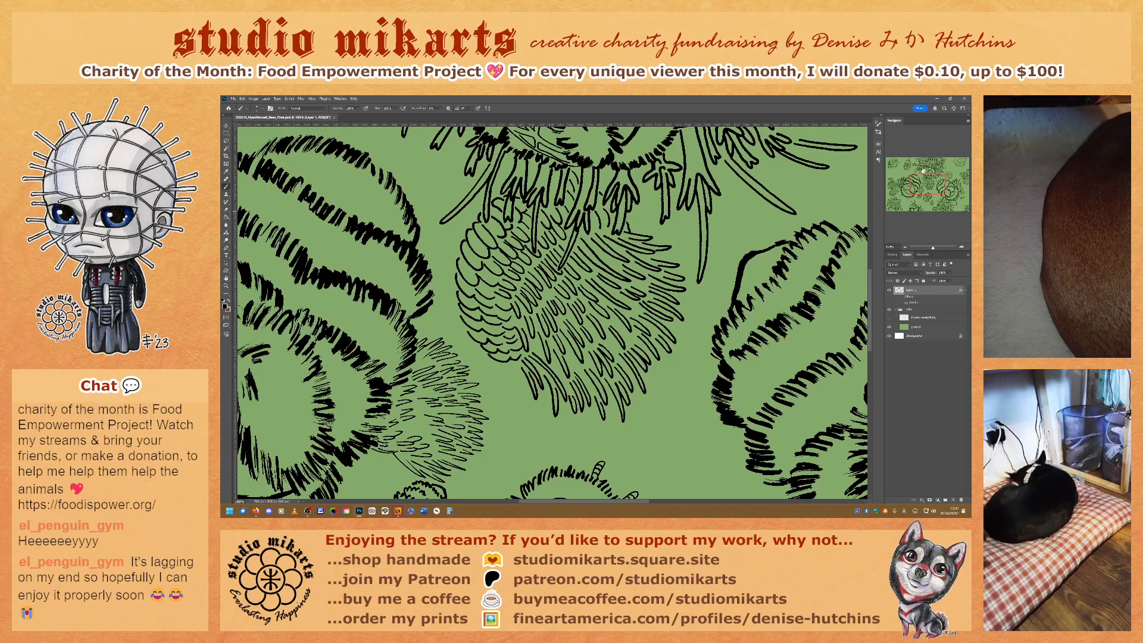
{"action": "left_click_drag", "start_coordinate": [927, 174], "coordinate": [934, 147]}
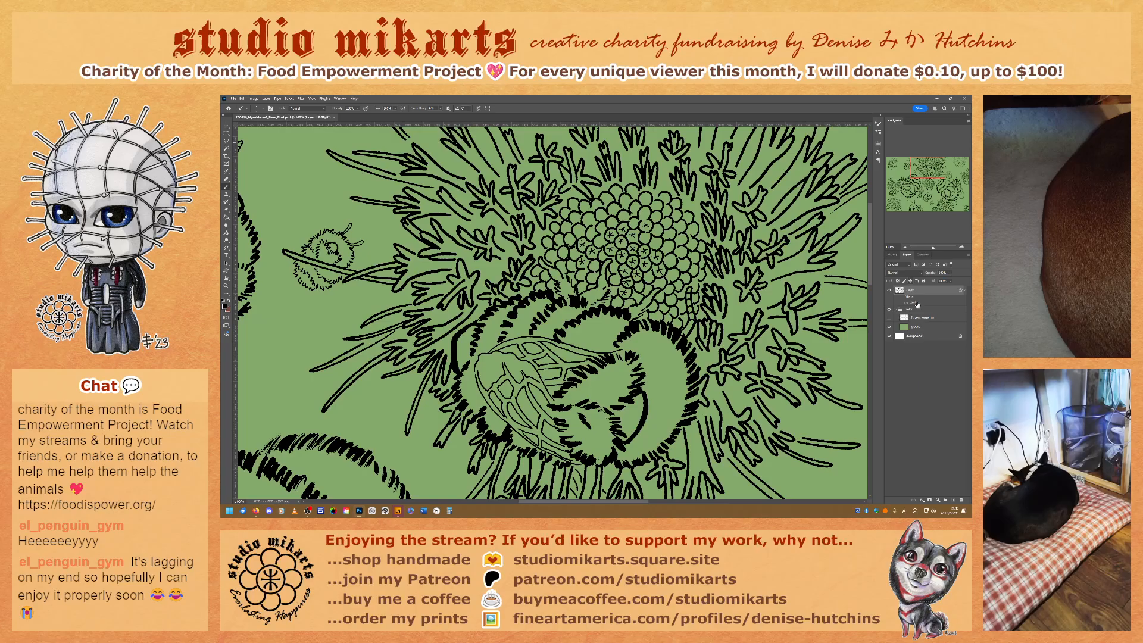
{"action": "left_click", "coordinate": [962, 246]}
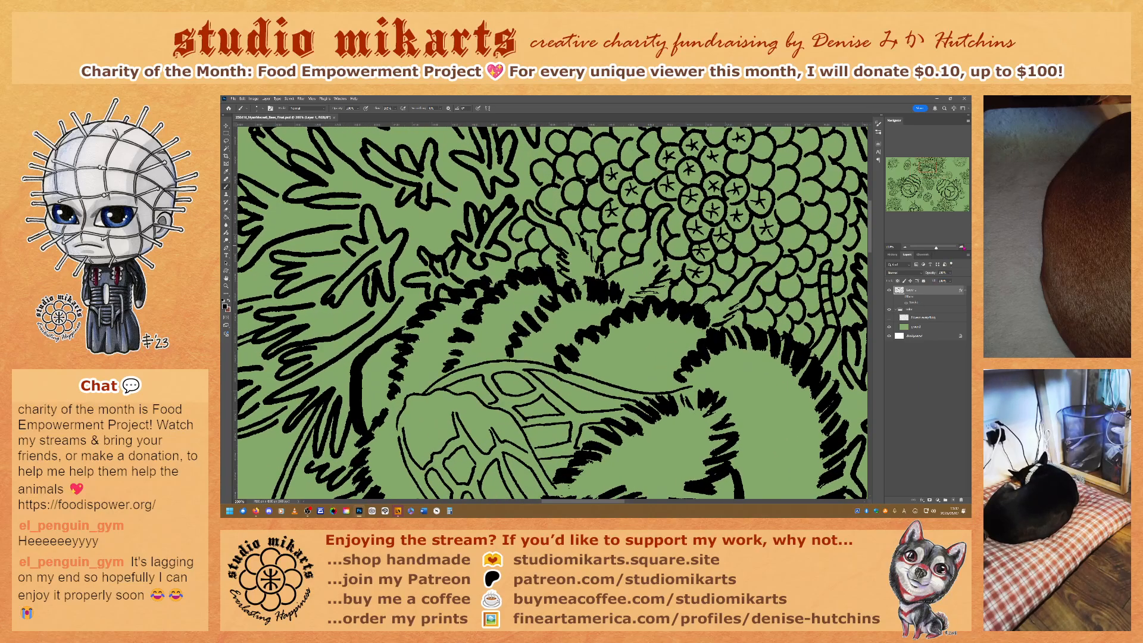
{"action": "left_click_drag", "start_coordinate": [927, 161], "coordinate": [928, 178]}
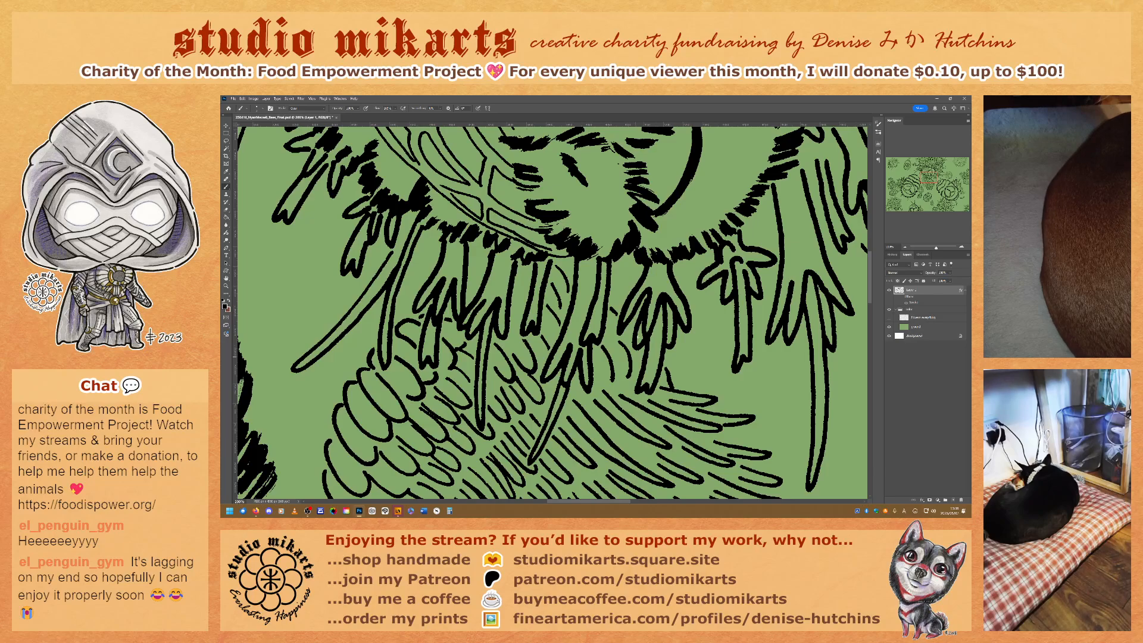
{"action": "key", "text": "alt+shift+n"}
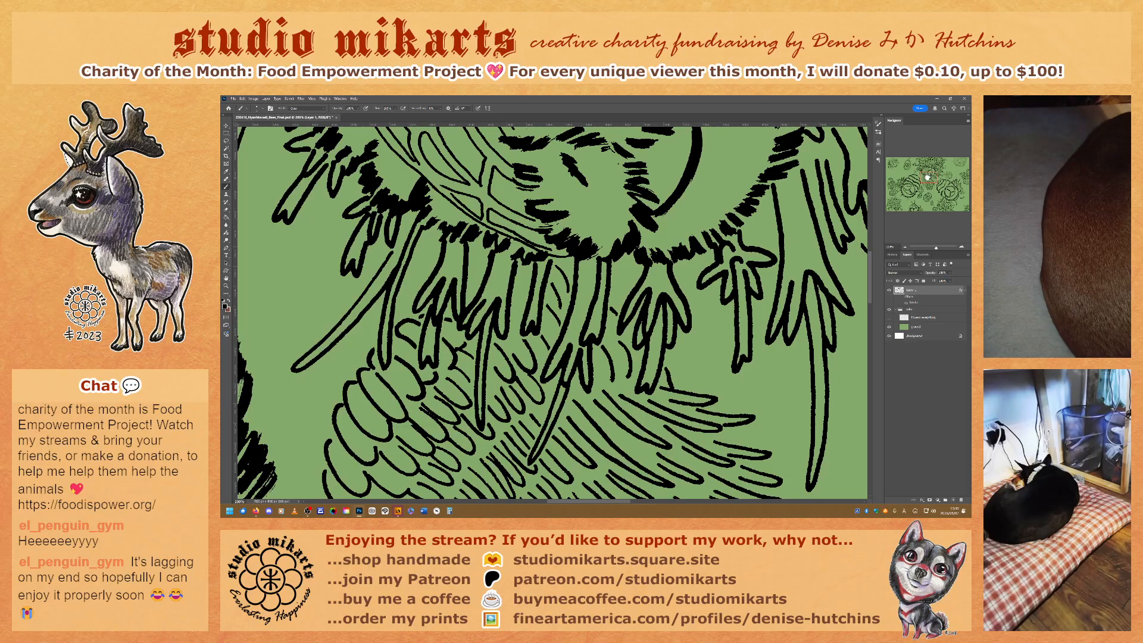
Clean up the line art of the petals below and to the right of the bee on the large flower.
{"action": "left_click_drag", "start_coordinate": [927, 177], "coordinate": [933, 177]}
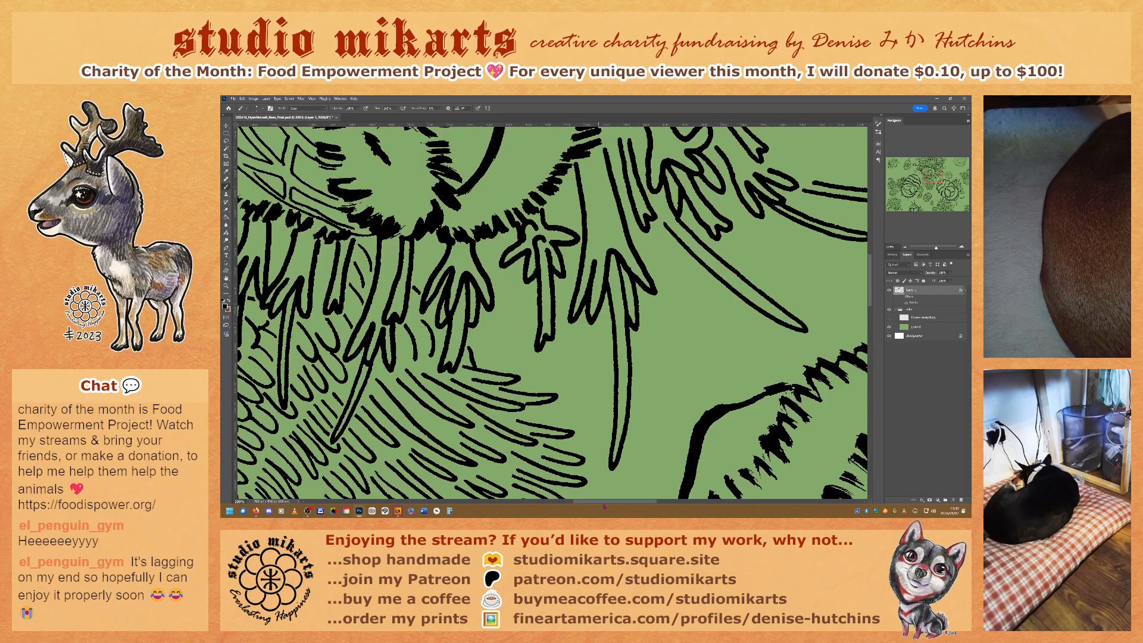
{"action": "left_click_drag", "start_coordinate": [934, 180], "coordinate": [938, 176]}
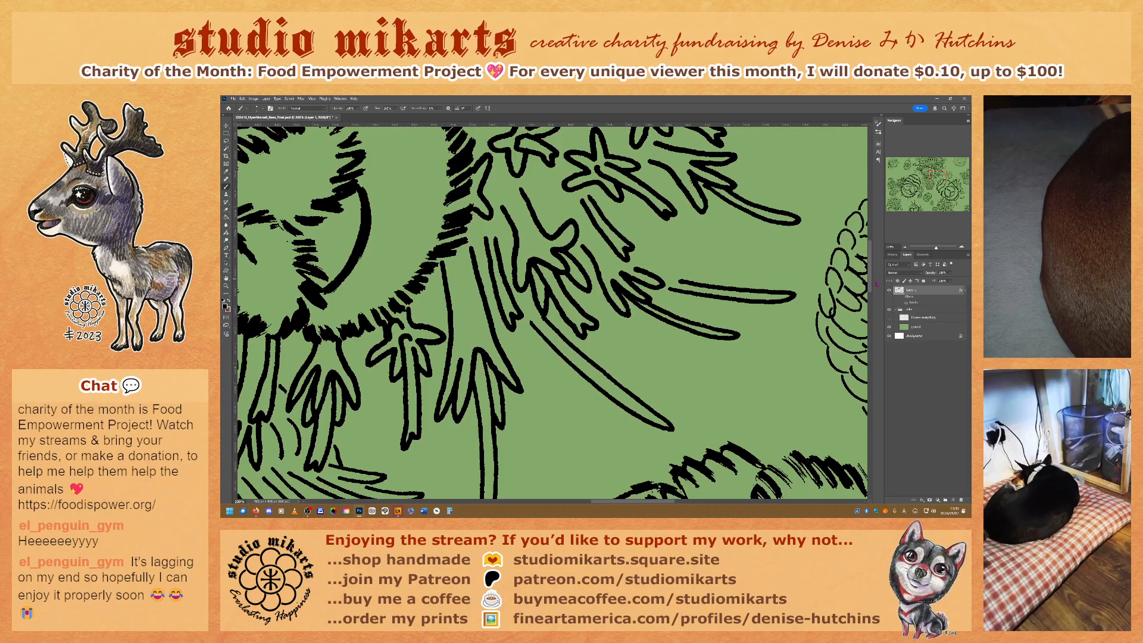
{"action": "scroll", "coordinate": [551, 313], "scroll_direction": "up", "scroll_amount": 3}
{"action": "left_click_drag", "start_coordinate": [870, 277], "coordinate": [872, 262]}
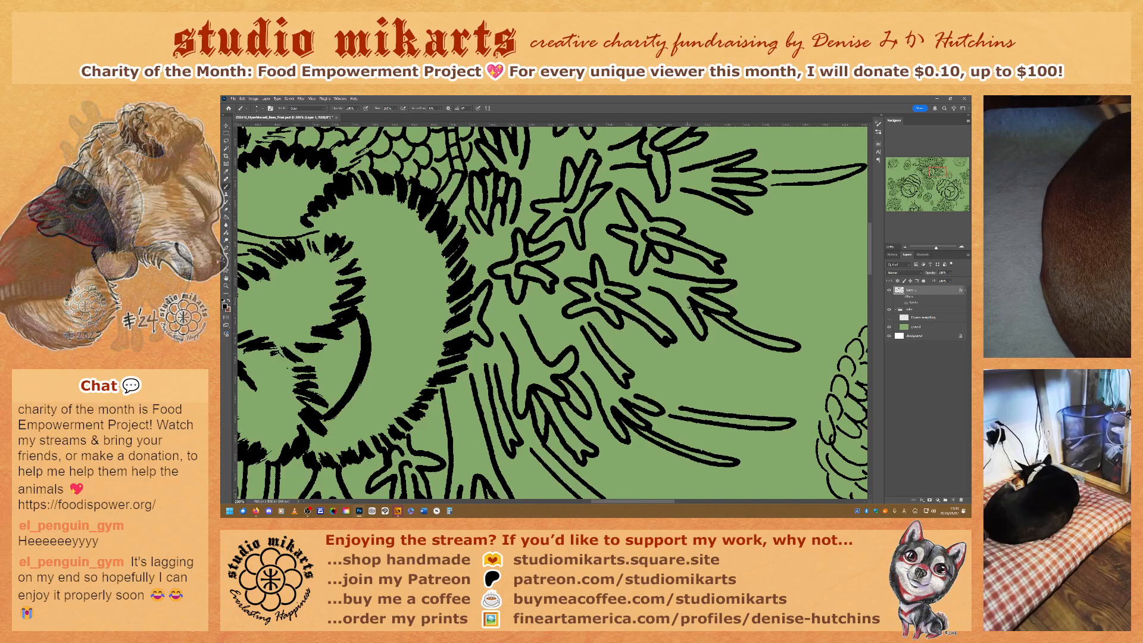
{"action": "key", "text": "grave"}
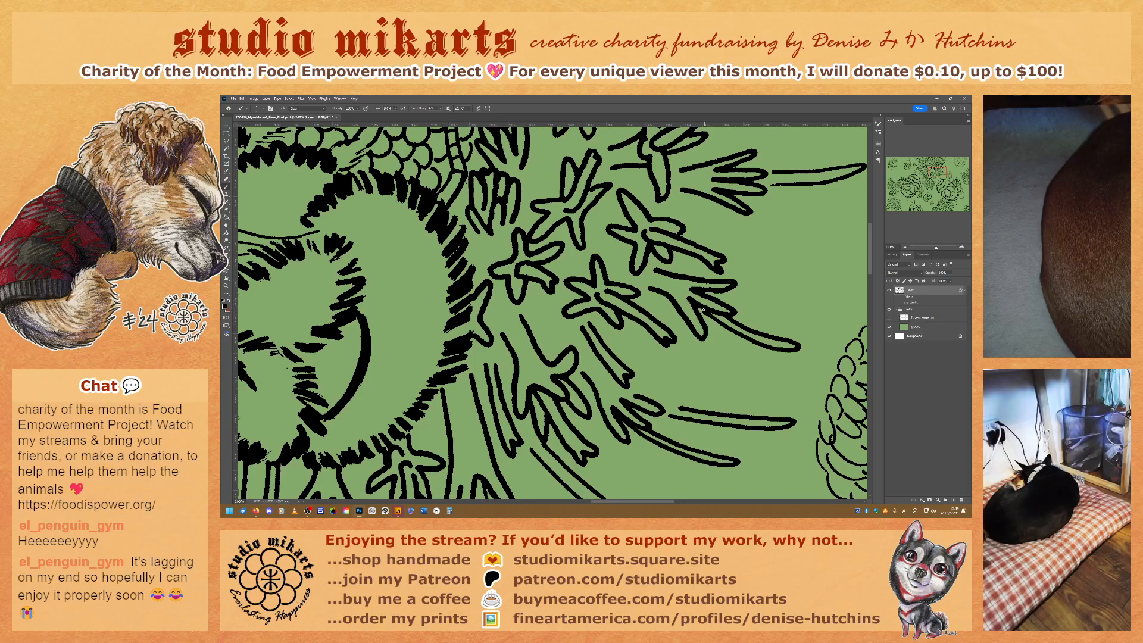
{"action": "key", "text": "grave"}
{"action": "key", "text": "alt+shift+n"}
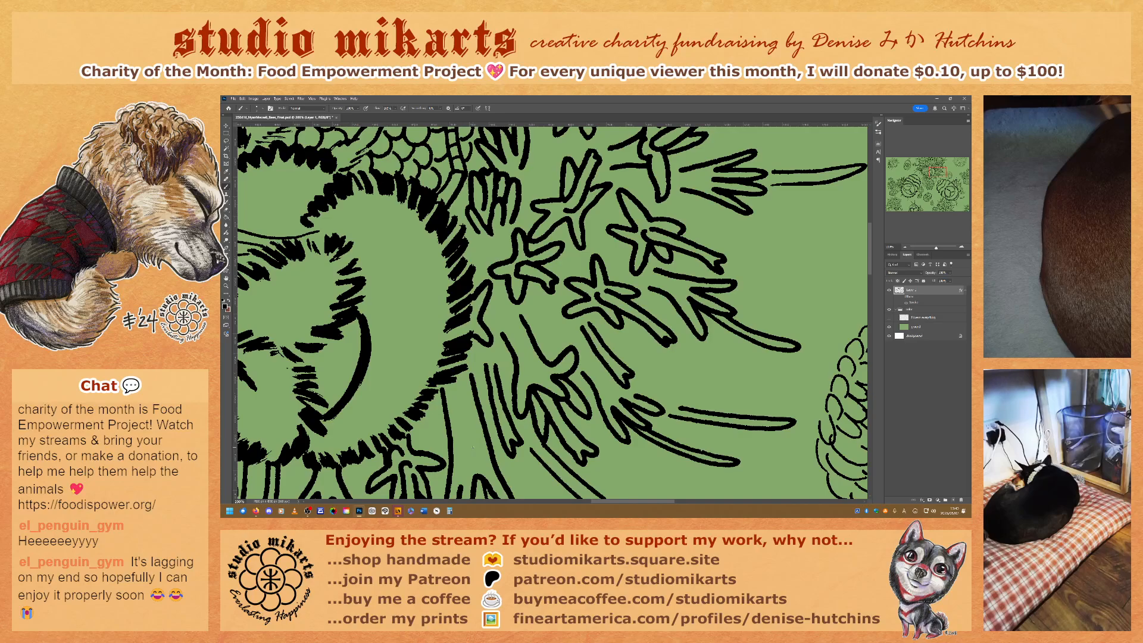
Close the gaps in the outlines of the long outer petals on the large flower's right side.
{"action": "scroll", "coordinate": [872, 250], "scroll_direction": "up", "scroll_amount": 3}
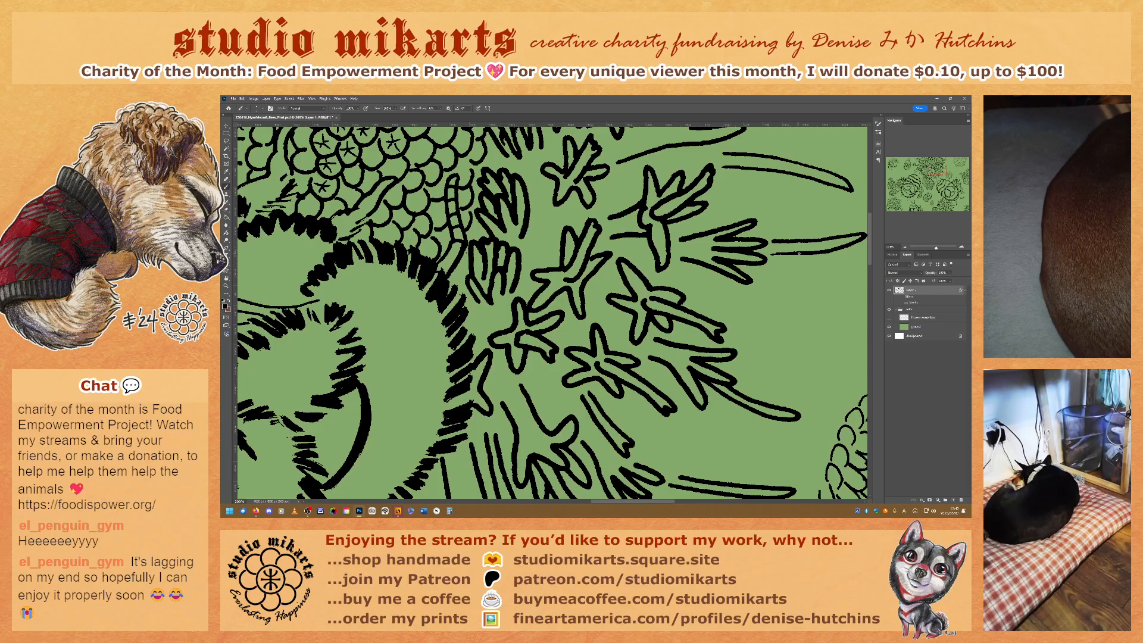
{"action": "left_click_drag", "start_coordinate": [797, 252], "coordinate": [783, 253]}
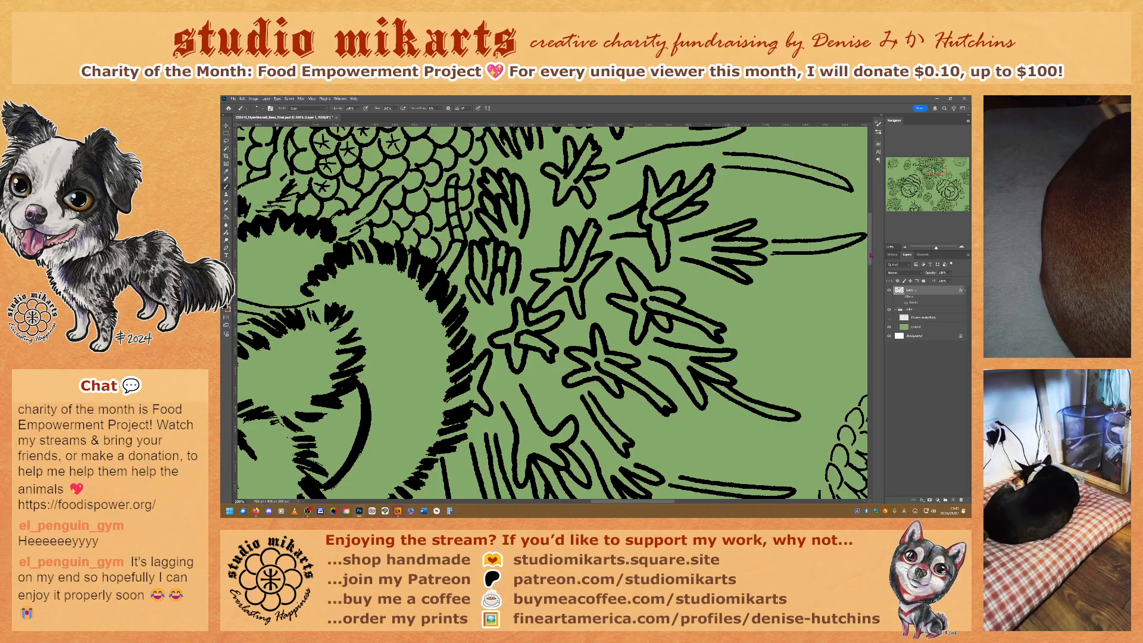
{"action": "scroll", "coordinate": [550, 314], "scroll_direction": "up", "scroll_amount": 5}
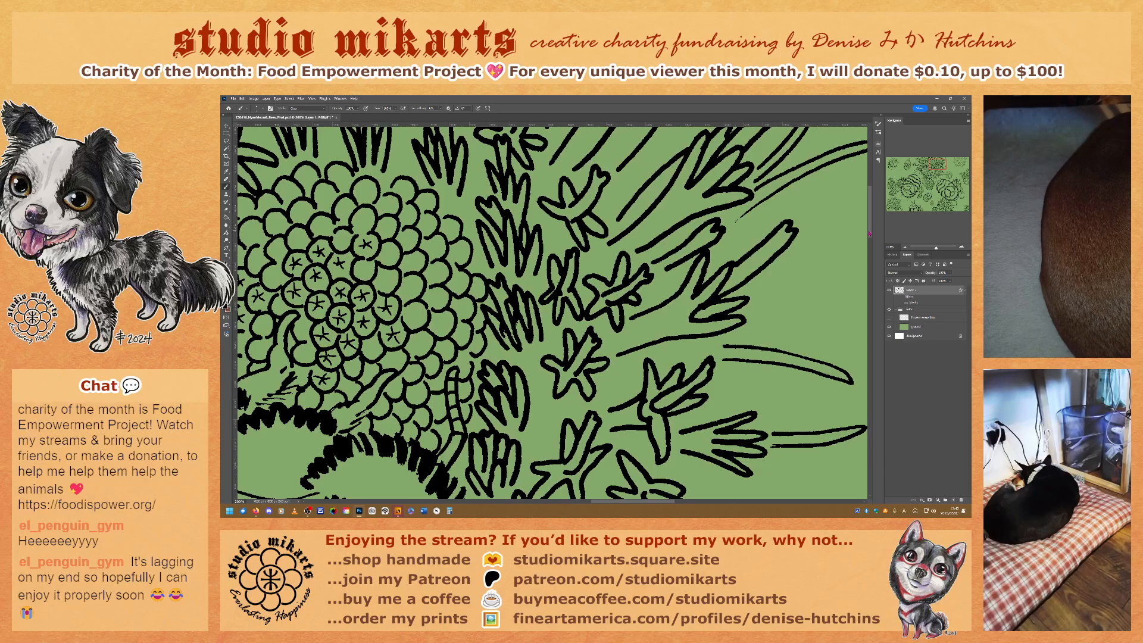
{"action": "left_click_drag", "start_coordinate": [934, 165], "coordinate": [937, 159]}
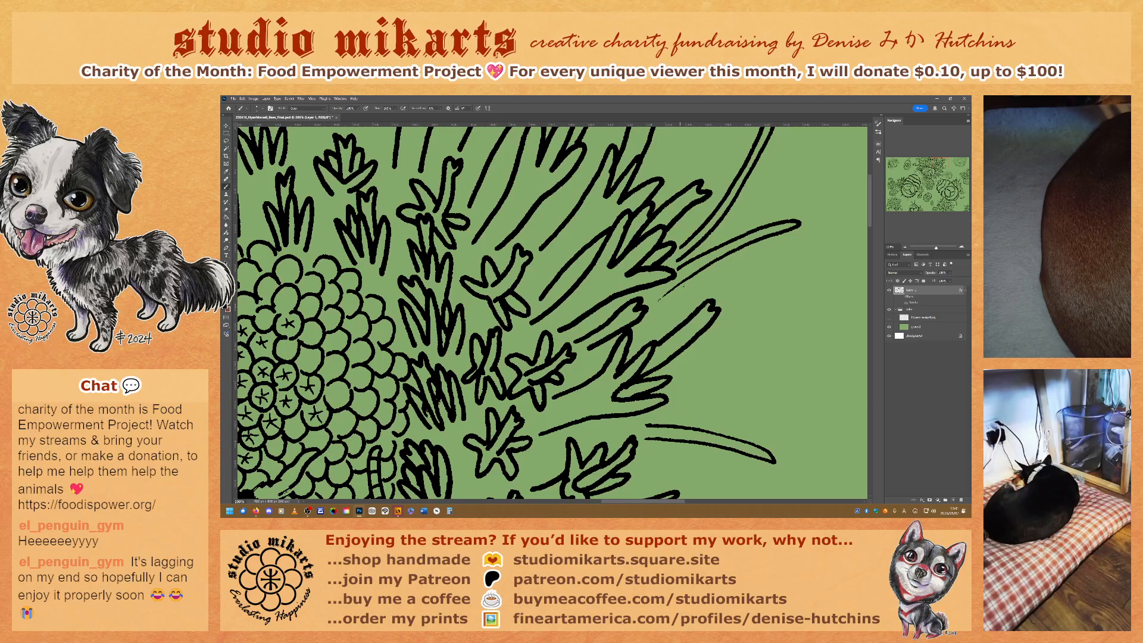
{"action": "key", "text": "alt+shift+n"}
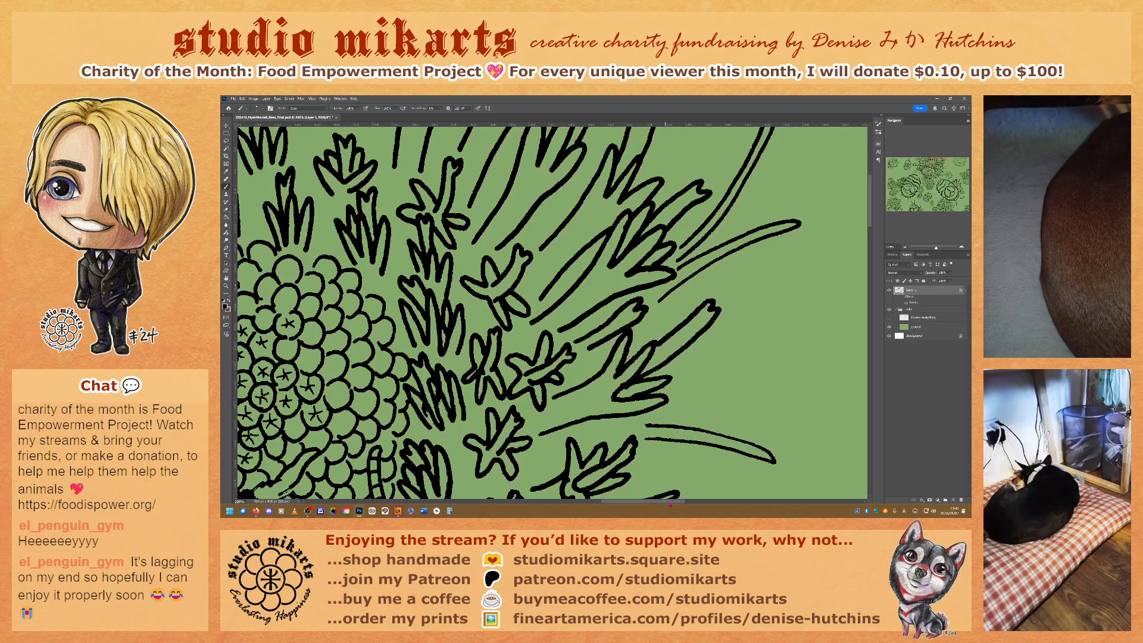
Touch up the petals above the large flower's seed head with the brush in Normal mode.
{"action": "left_click_drag", "start_coordinate": [670, 504], "coordinate": [661, 504]}
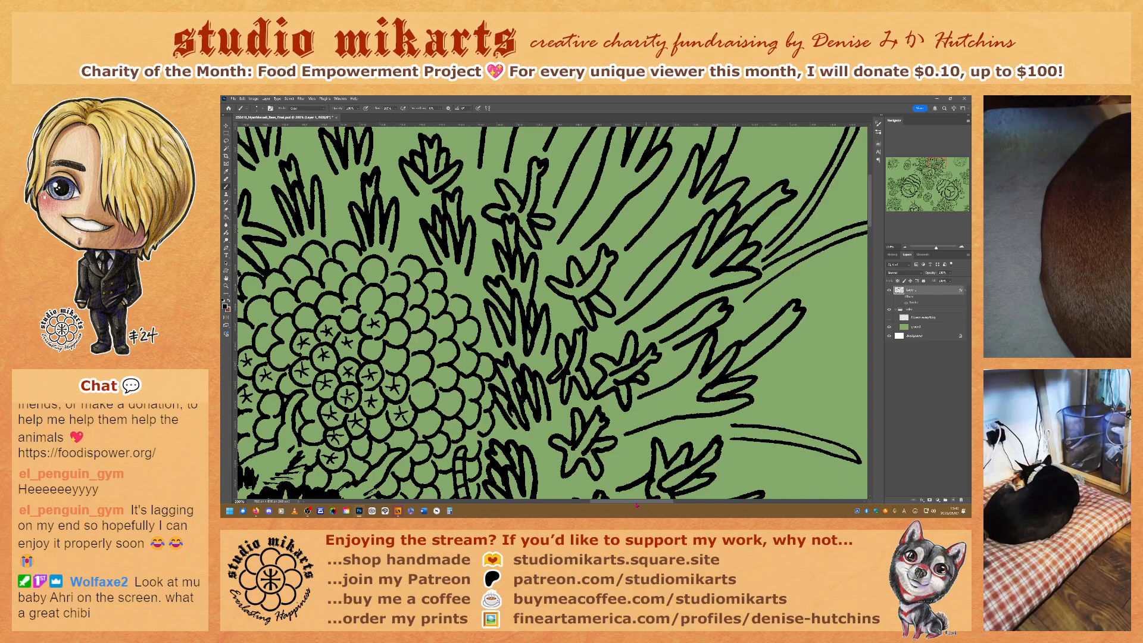
{"action": "left_click_drag", "start_coordinate": [635, 503], "coordinate": [626, 502]}
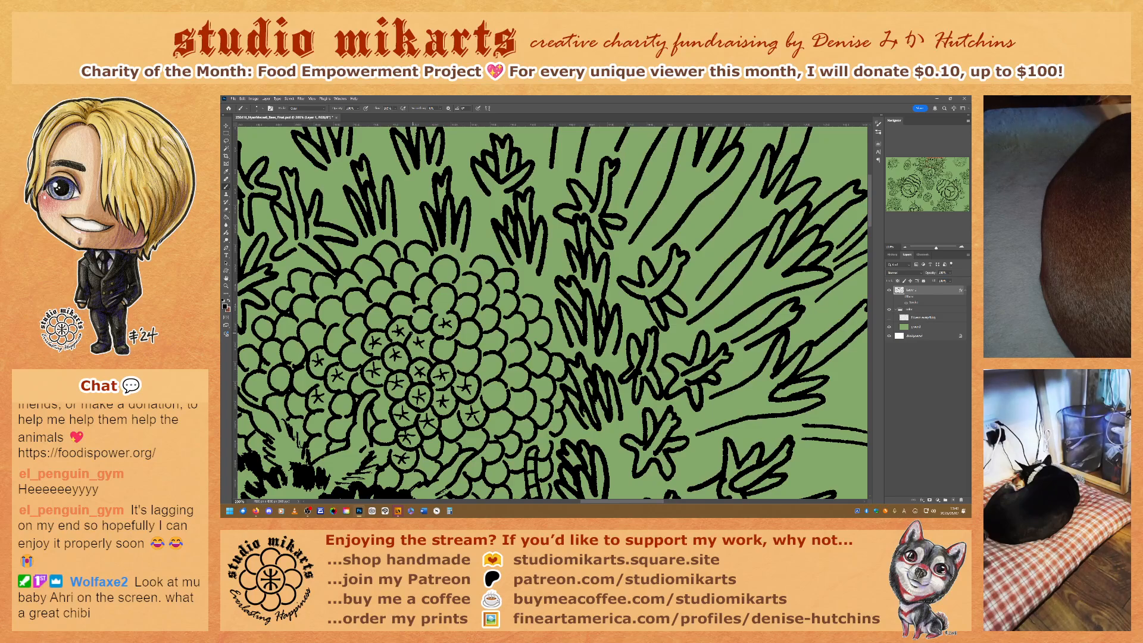
{"action": "key", "text": "alt+shift+n"}
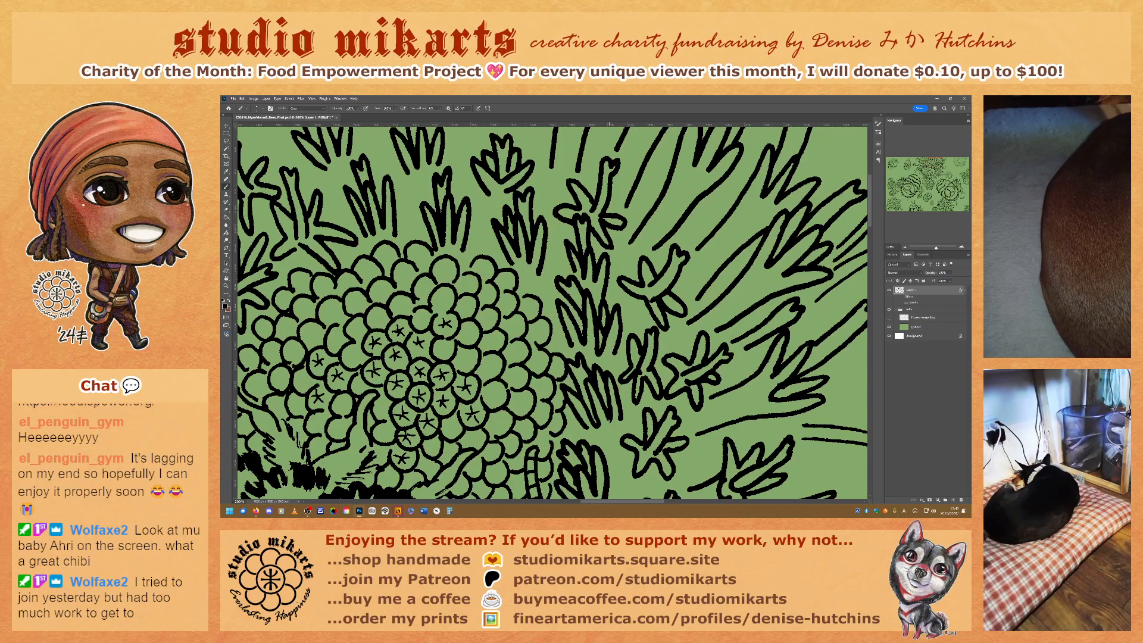
Clean up the petals on the large flower's upper left side, using the brush in Clear and Normal modes.
{"action": "left_click_drag", "start_coordinate": [933, 161], "coordinate": [928, 158]}
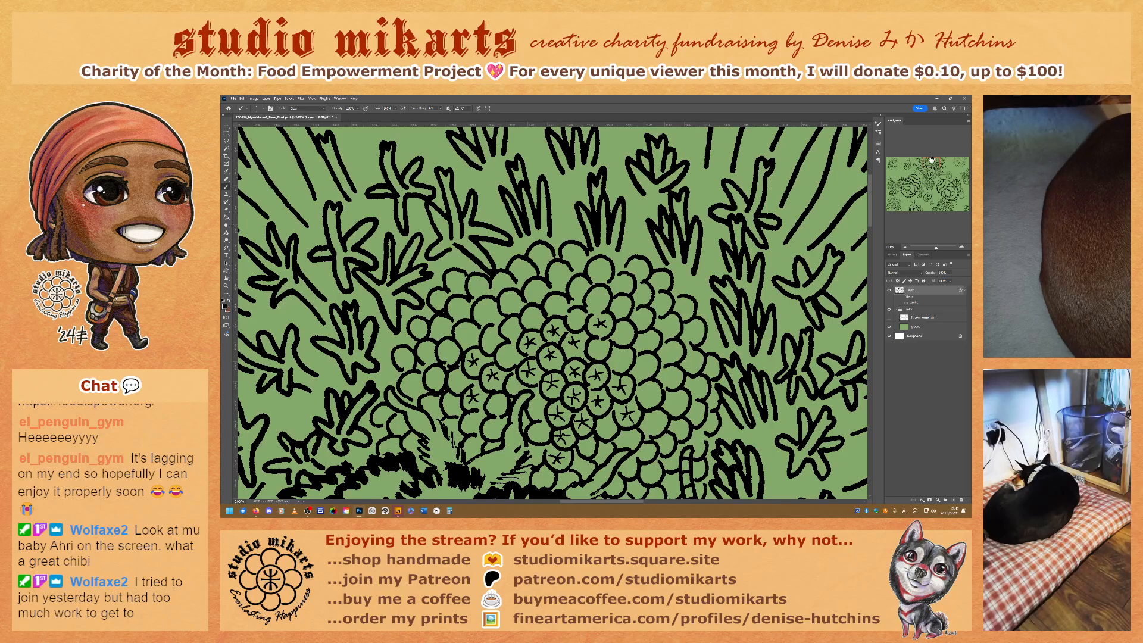
{"action": "left_click_drag", "start_coordinate": [932, 159], "coordinate": [924, 157]}
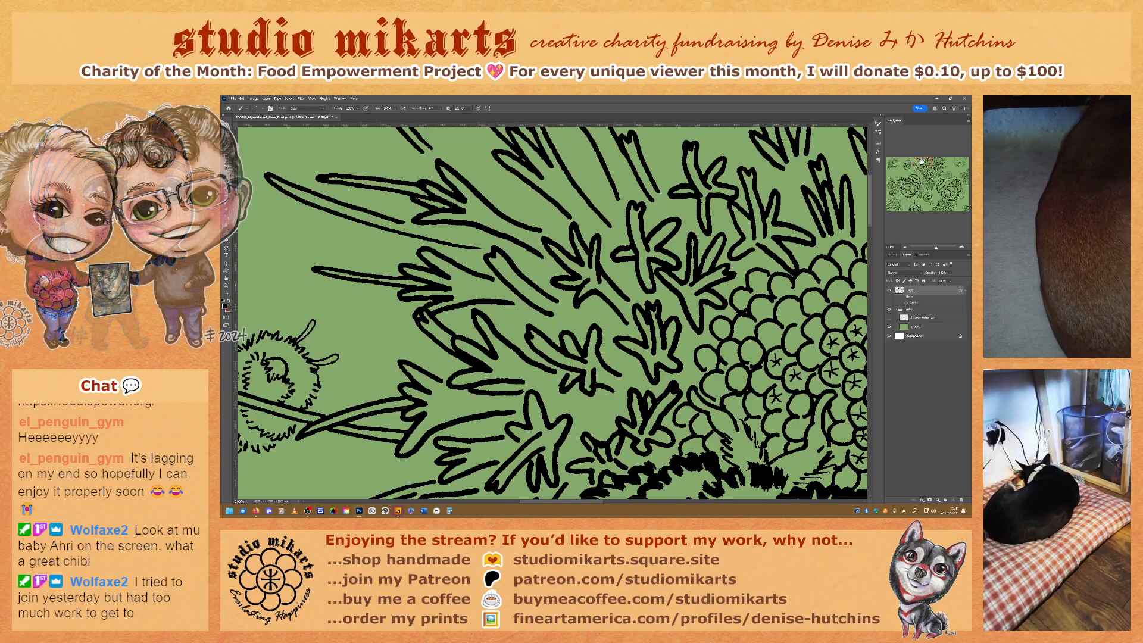
{"action": "left_click_drag", "start_coordinate": [921, 160], "coordinate": [920, 159]}
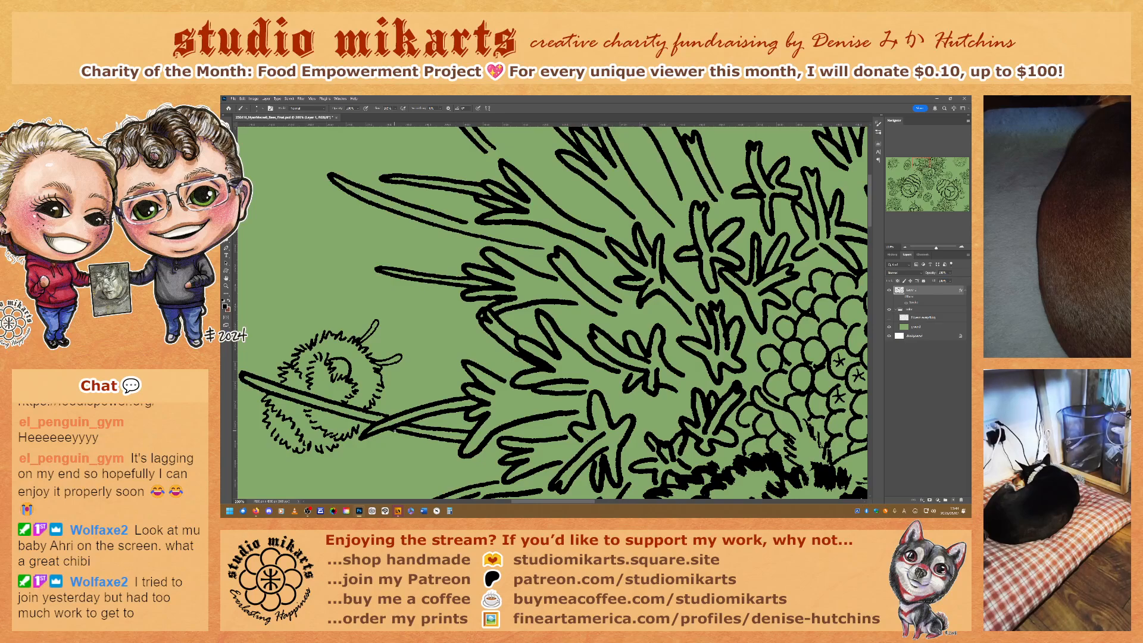
{"action": "key", "text": "alt+shift+r"}
{"action": "key", "text": "shift+alt+n"}
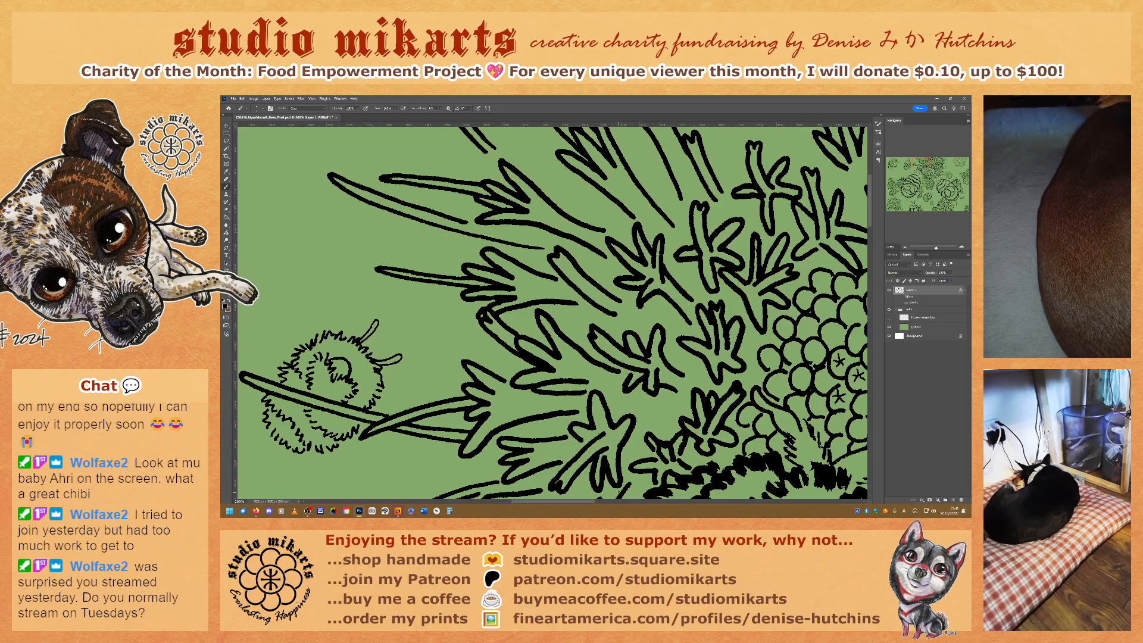
Redraw the broken outlines of the long petals on the large flower's lower left side, beside the bee.
{"action": "left_click_drag", "start_coordinate": [921, 164], "coordinate": [921, 170]}
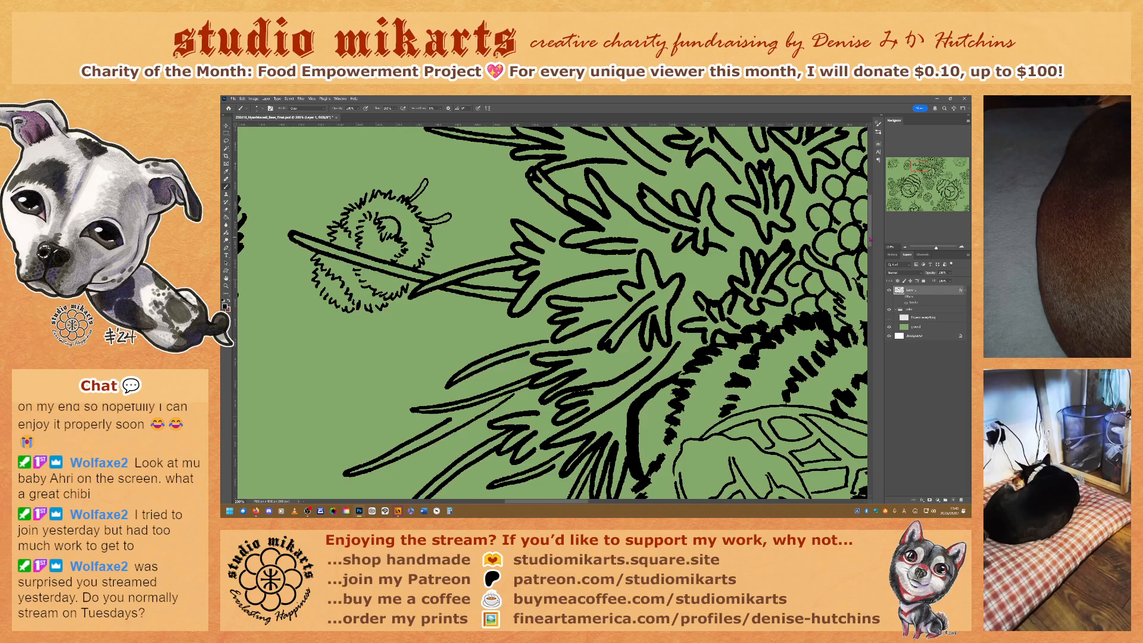
{"action": "scroll", "coordinate": [530, 412], "scroll_direction": "down", "scroll_amount": 2}
{"action": "scroll", "coordinate": [871, 246], "scroll_direction": "down", "scroll_amount": 3}
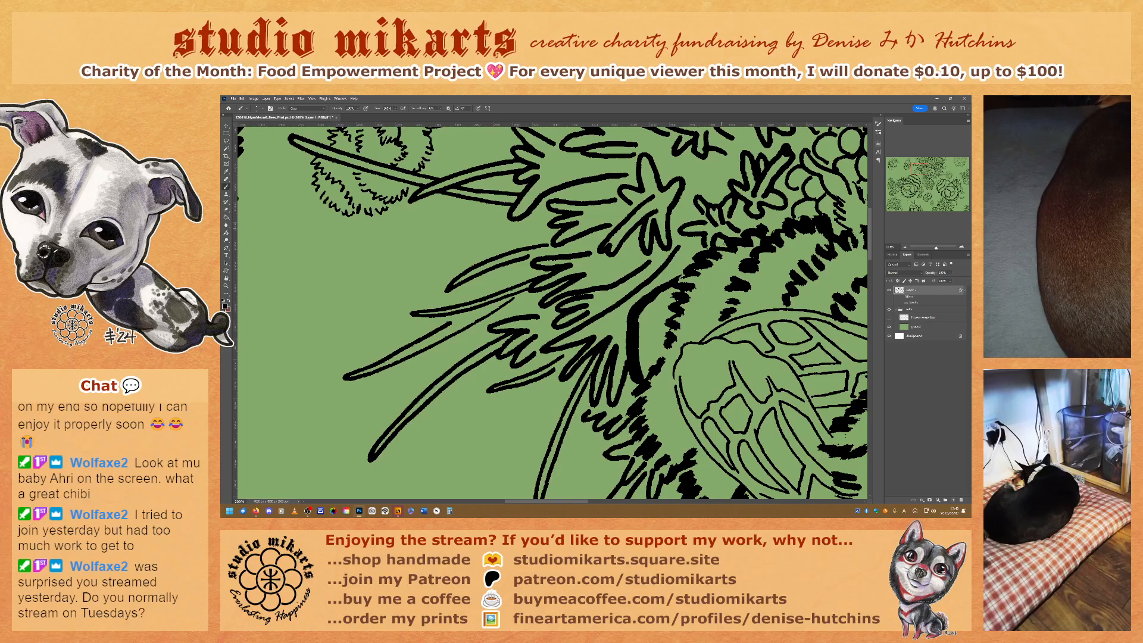
{"action": "scroll", "coordinate": [869, 260], "scroll_direction": "down", "scroll_amount": 3}
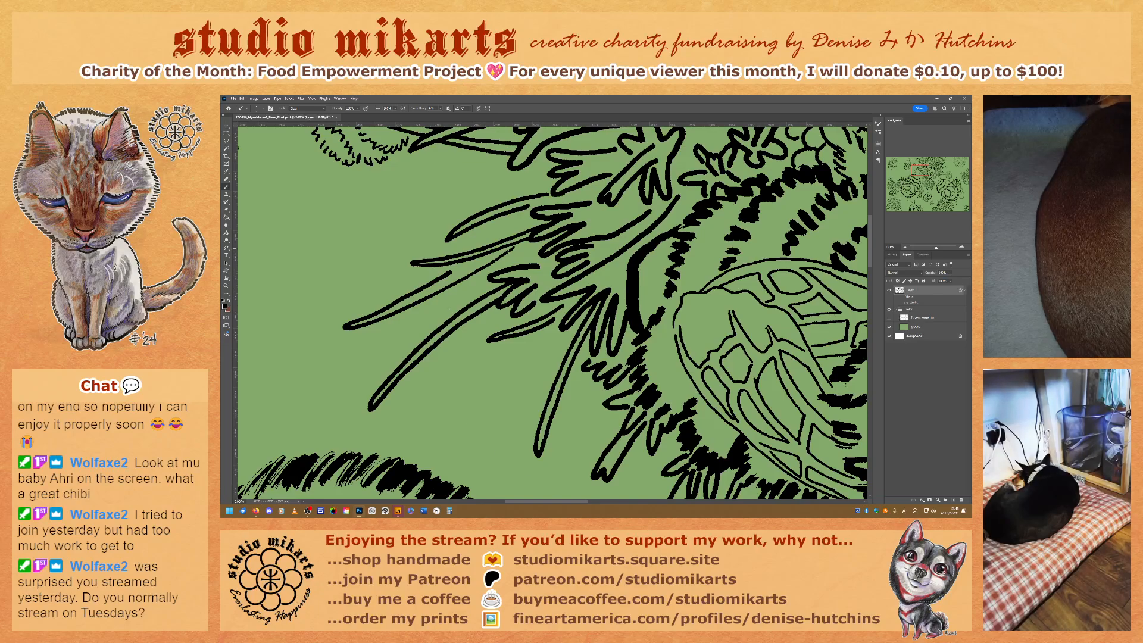
{"action": "key", "text": "alt+shift+n"}
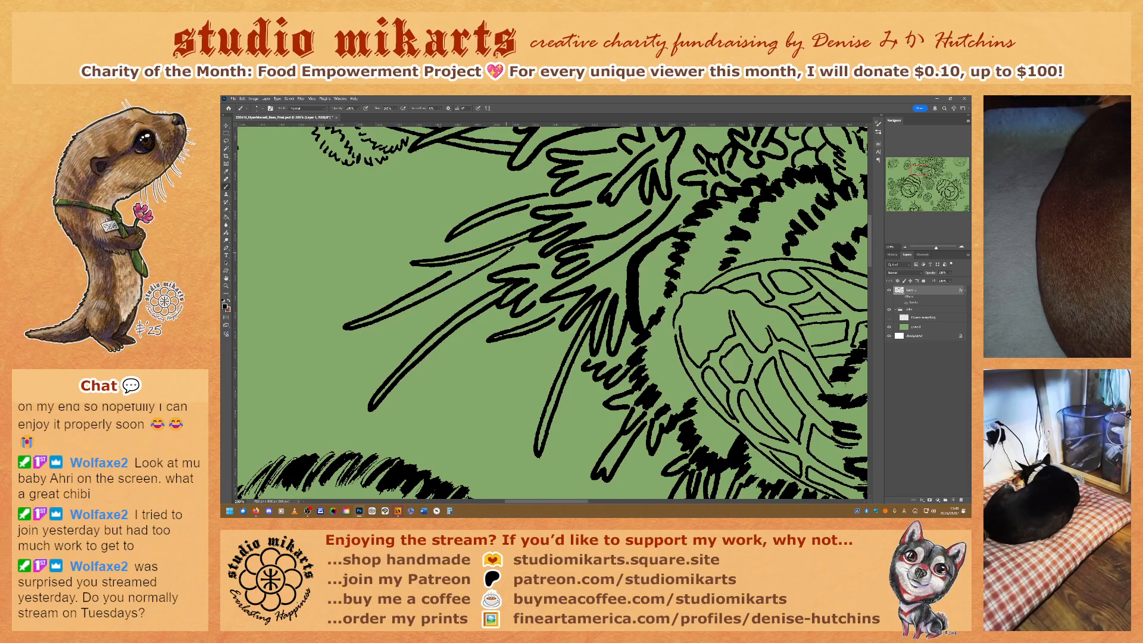
{"action": "left_click_drag", "start_coordinate": [509, 249], "coordinate": [493, 260]}
{"action": "left_click_drag", "start_coordinate": [869, 241], "coordinate": [870, 258]}
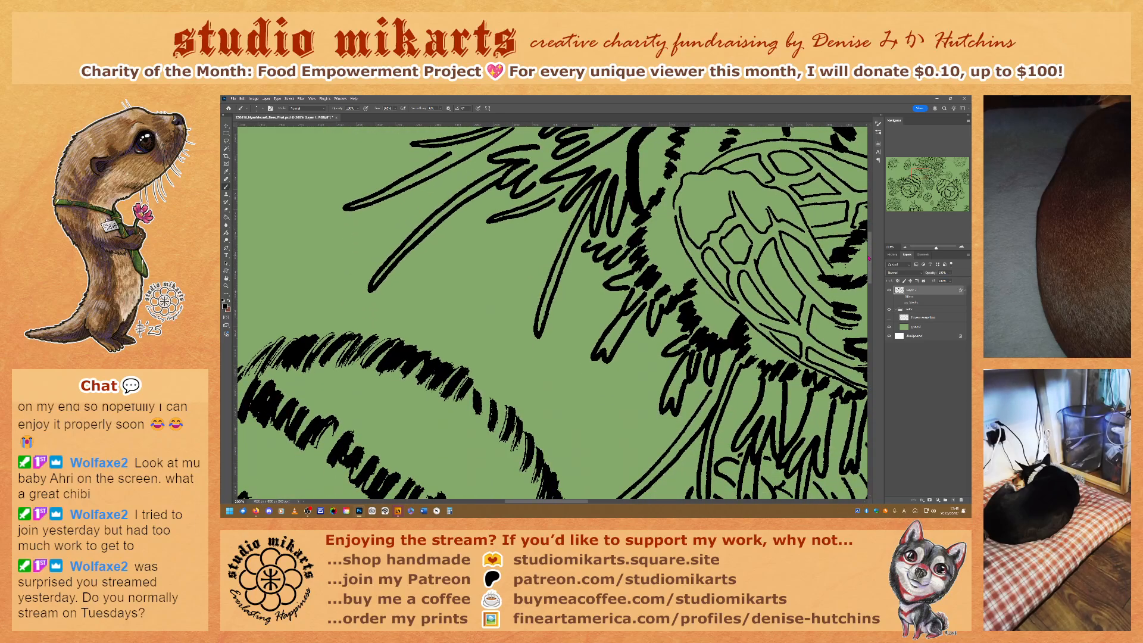
{"action": "left_click_drag", "start_coordinate": [562, 502], "coordinate": [586, 506]}
{"action": "left_click_drag", "start_coordinate": [870, 279], "coordinate": [871, 289]}
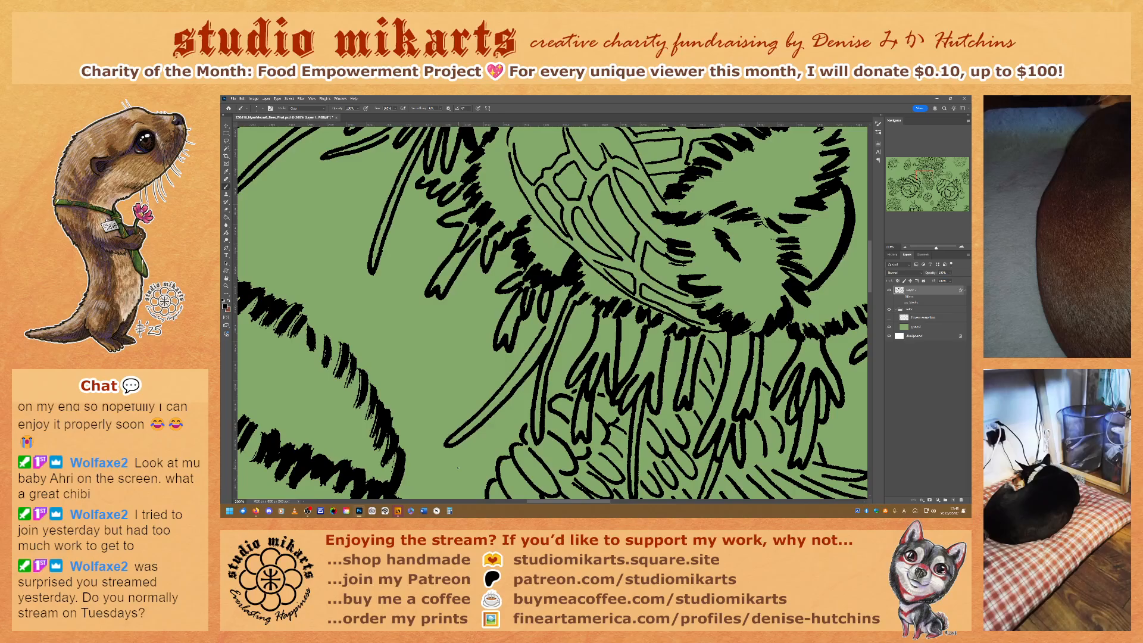
Touch up the wings of the bee on the large flower, redrawing the outer edge and closing the vein lines.
{"action": "left_click", "coordinate": [923, 174]}
{"action": "left_click_drag", "start_coordinate": [923, 174], "coordinate": [928, 172]}
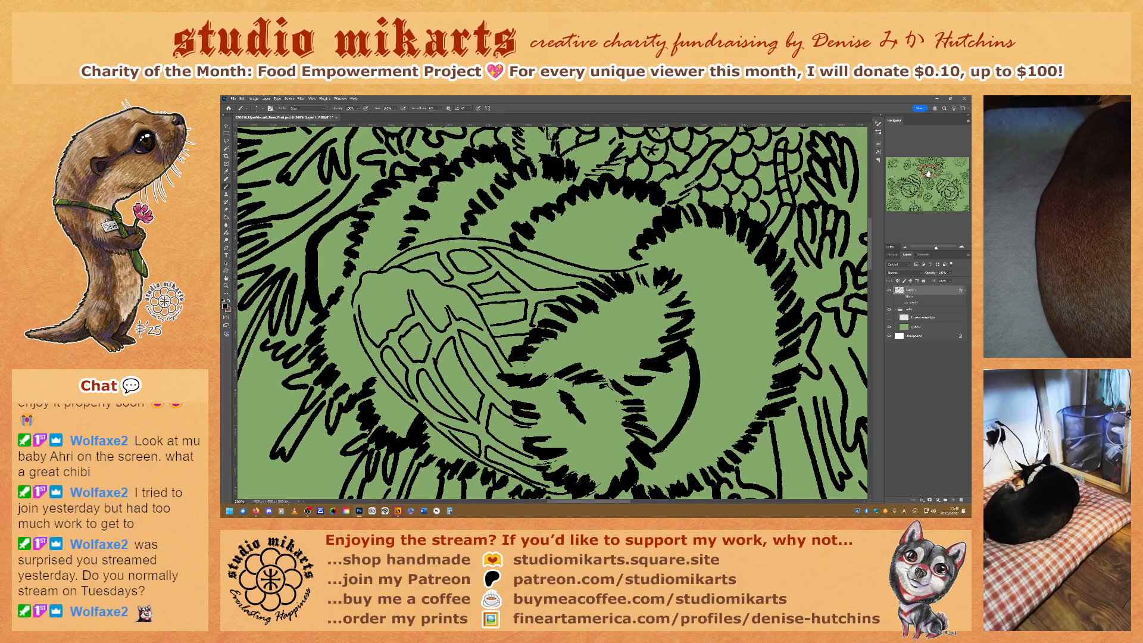
{"action": "scroll", "coordinate": [870, 258], "scroll_direction": "down", "scroll_amount": 3}
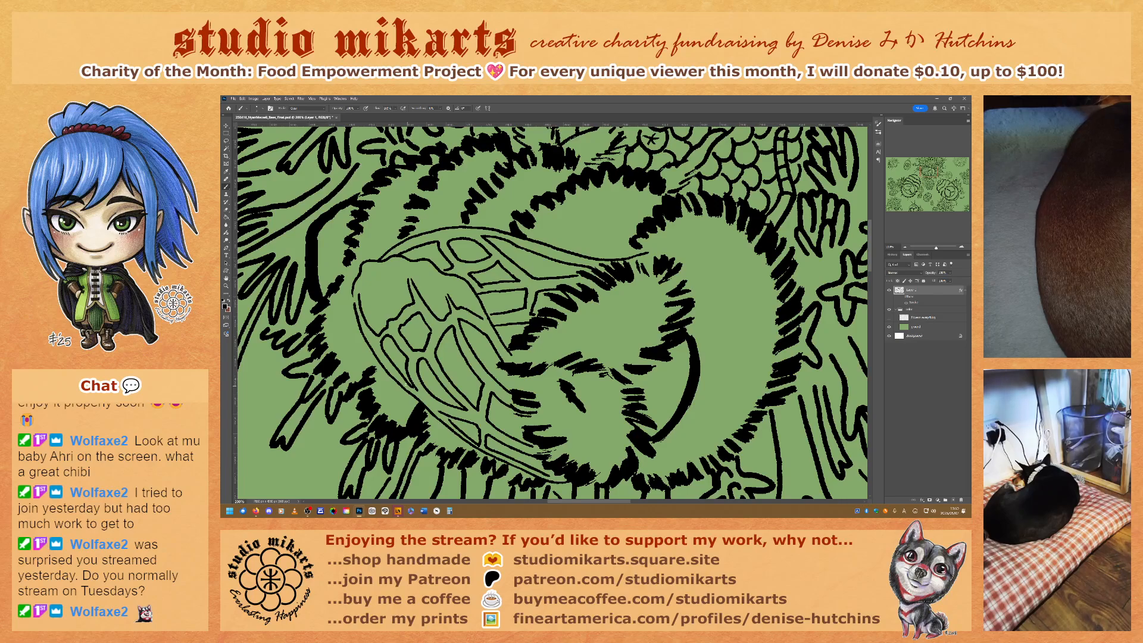
{"action": "key", "text": "shift+alt+n"}
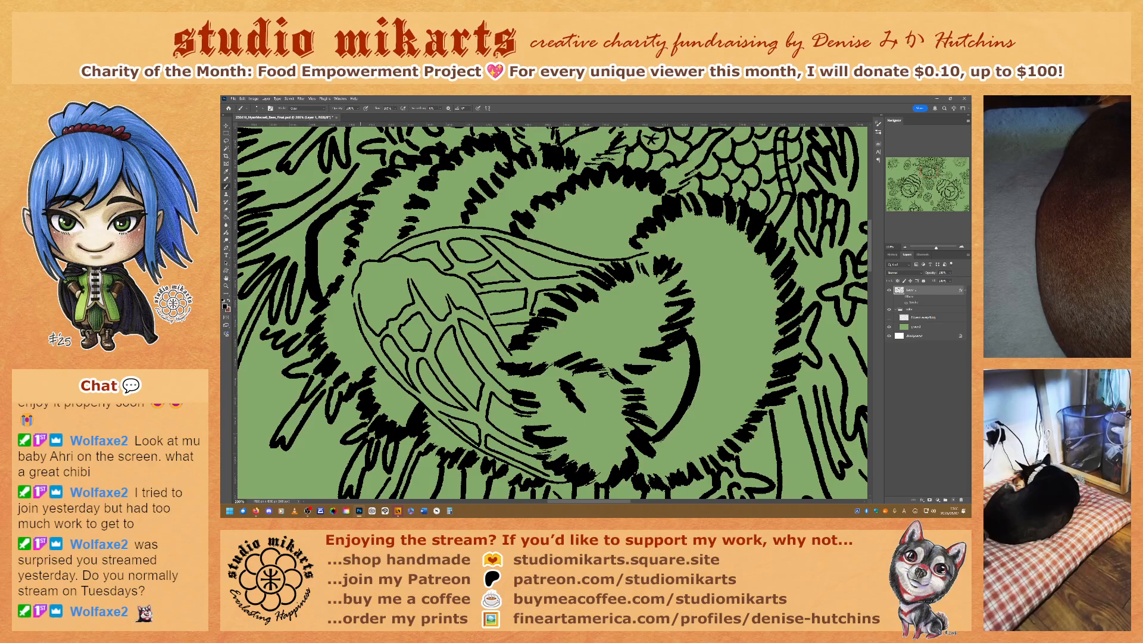
{"action": "left_click_drag", "start_coordinate": [354, 301], "coordinate": [358, 316]}
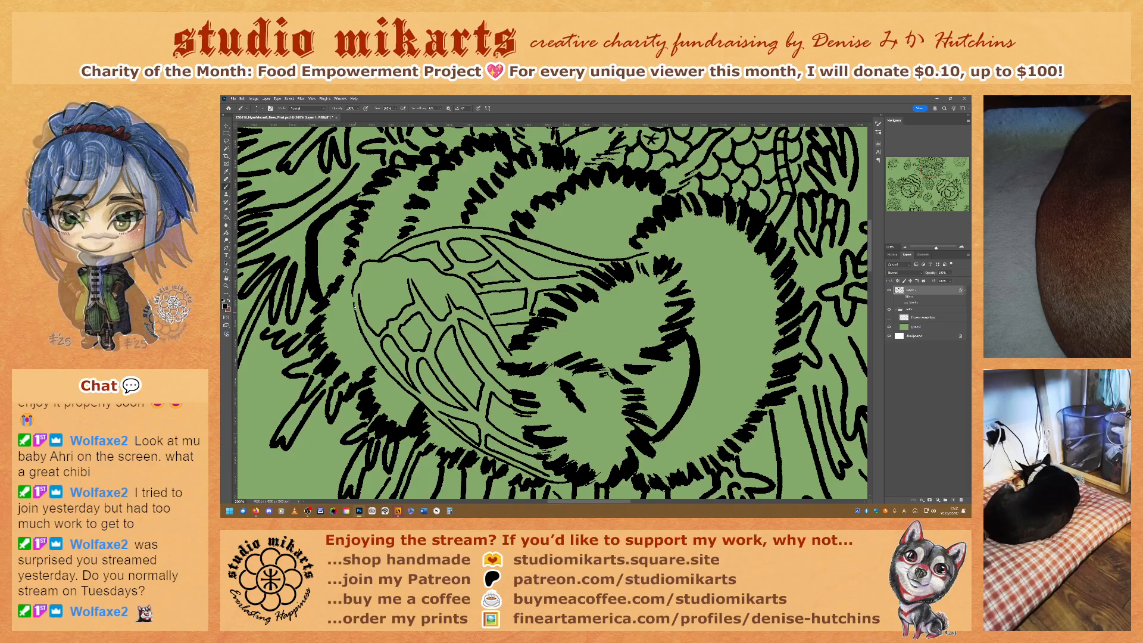
{"action": "key", "text": "grave"}
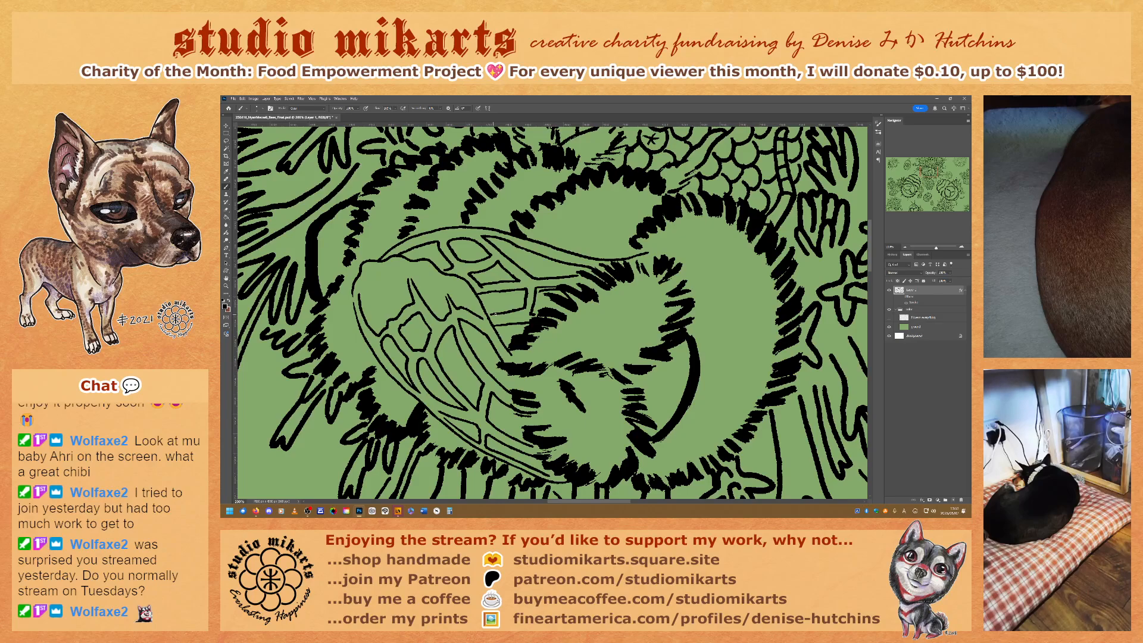
{"action": "left_click_drag", "start_coordinate": [498, 316], "coordinate": [522, 315]}
{"action": "key", "text": "alt+shift+n"}
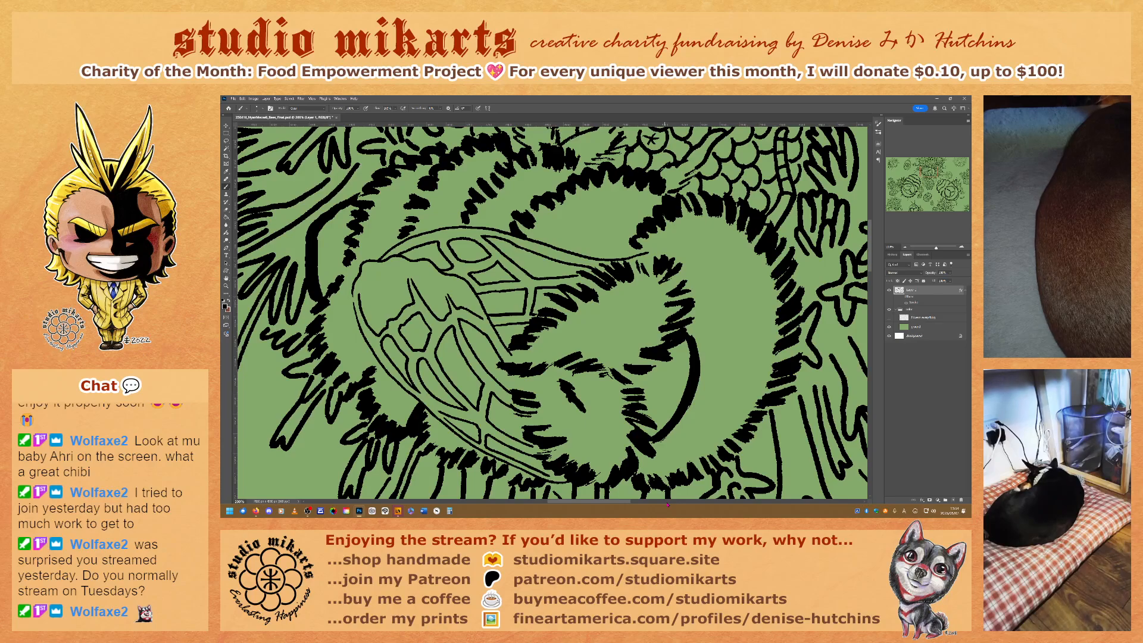
{"action": "key", "text": "alt+shift+n"}
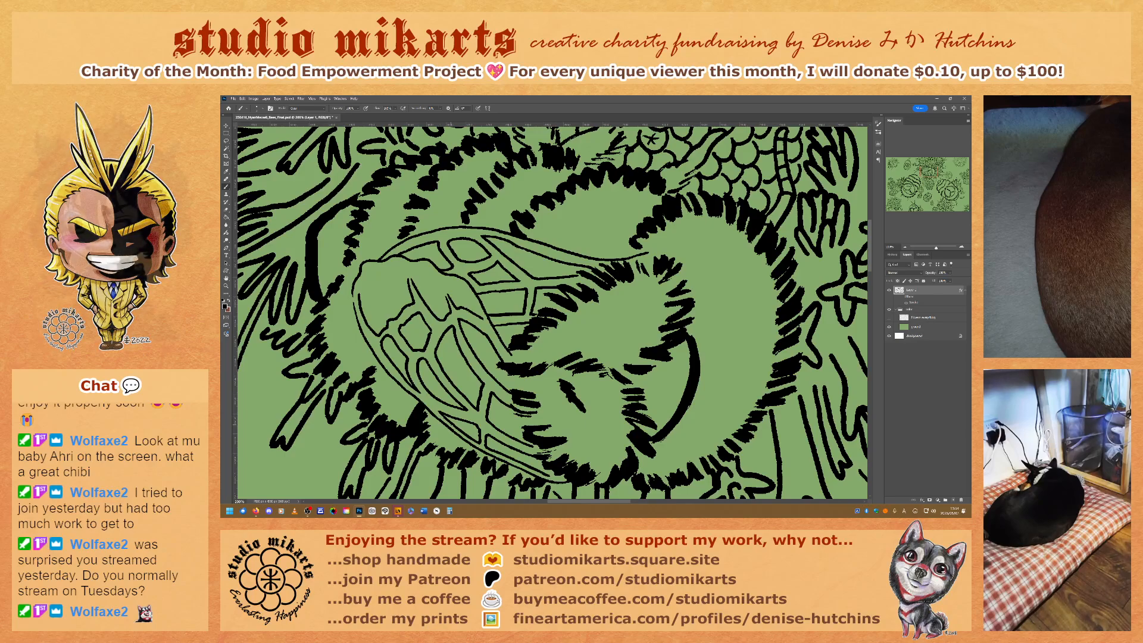
Touch up the bee's furry outline beside the large flower's seed head with the brush in Normal mode.
{"action": "key", "text": "shift+alt+n"}
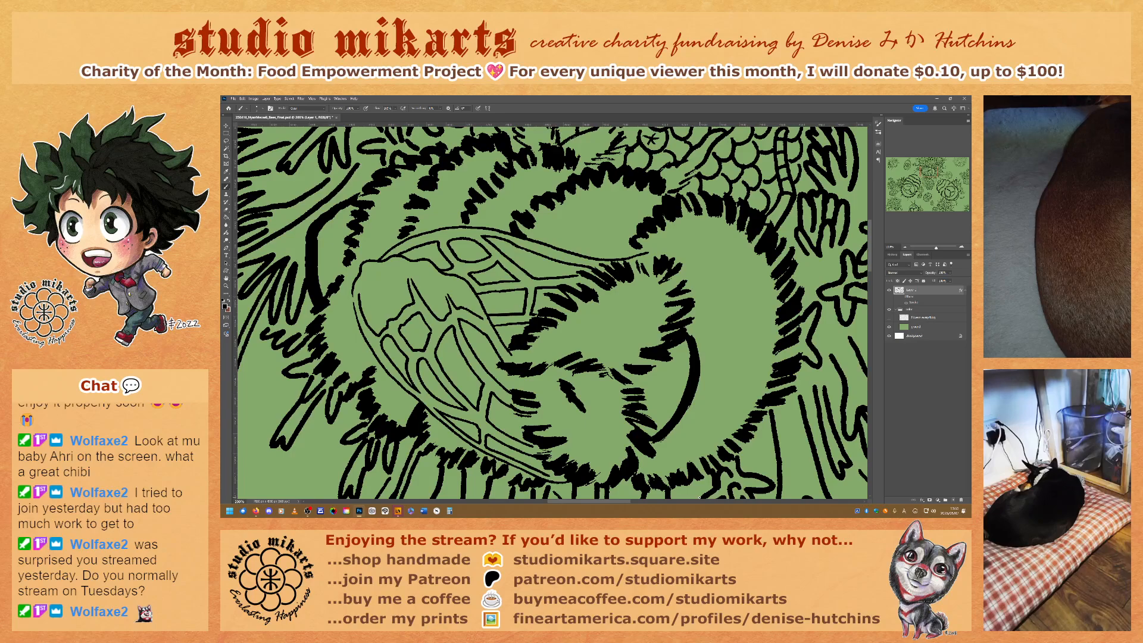
{"action": "left_click_drag", "start_coordinate": [678, 284], "coordinate": [683, 382]}
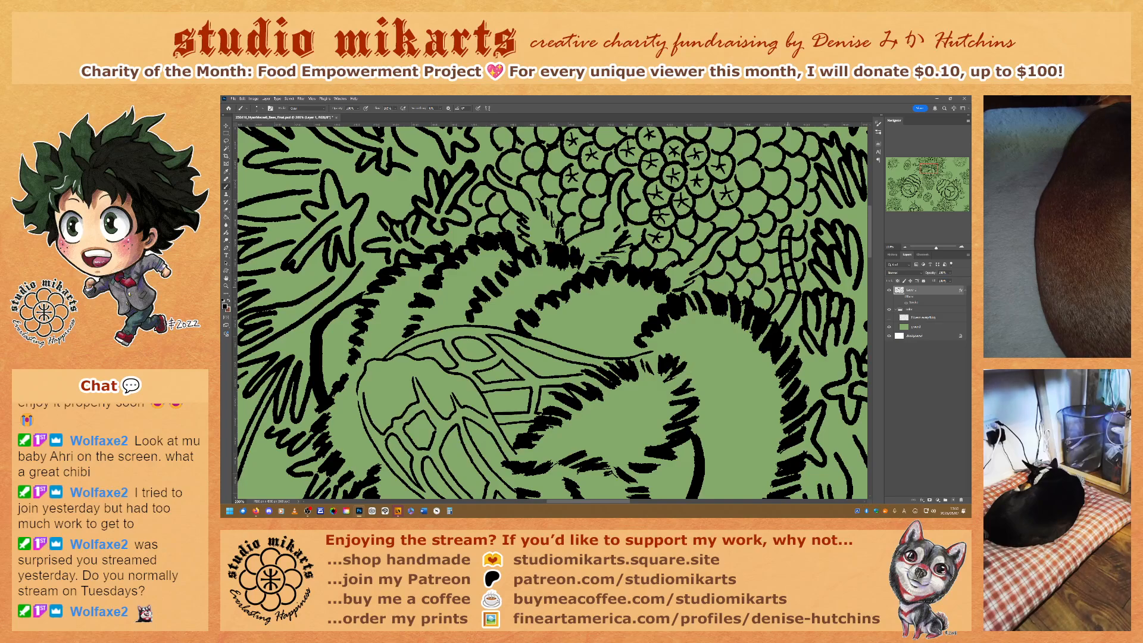
{"action": "left_click_drag", "start_coordinate": [764, 289], "coordinate": [764, 293]}
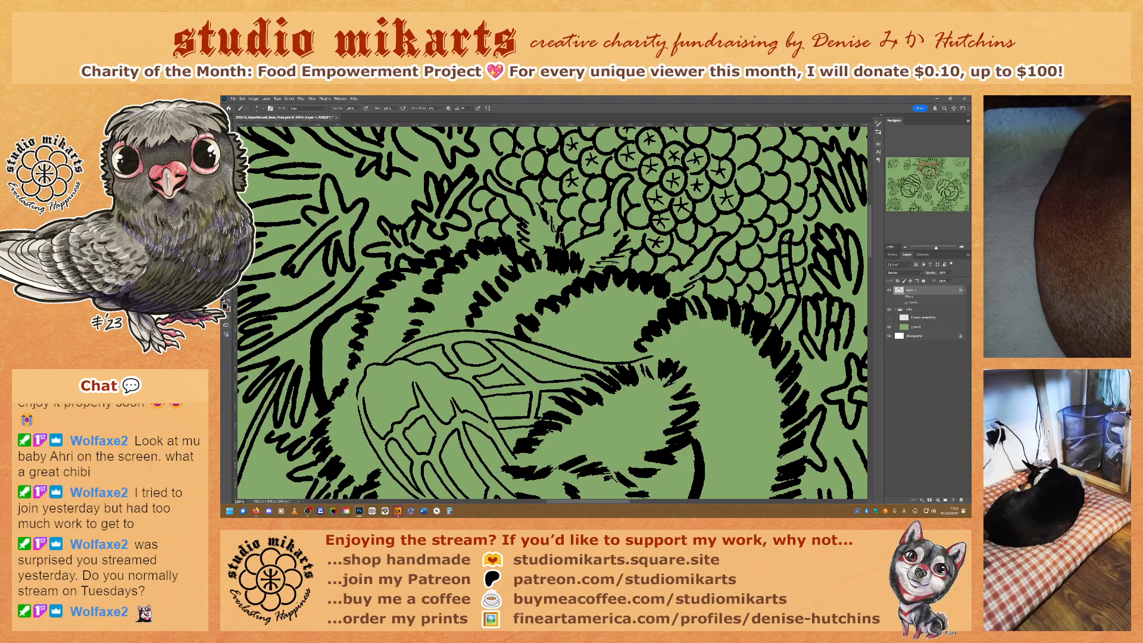
Clean up the round segments of the large flower's seed head, using the brush in Normal and Clear modes.
{"action": "left_click_drag", "start_coordinate": [926, 169], "coordinate": [930, 166]}
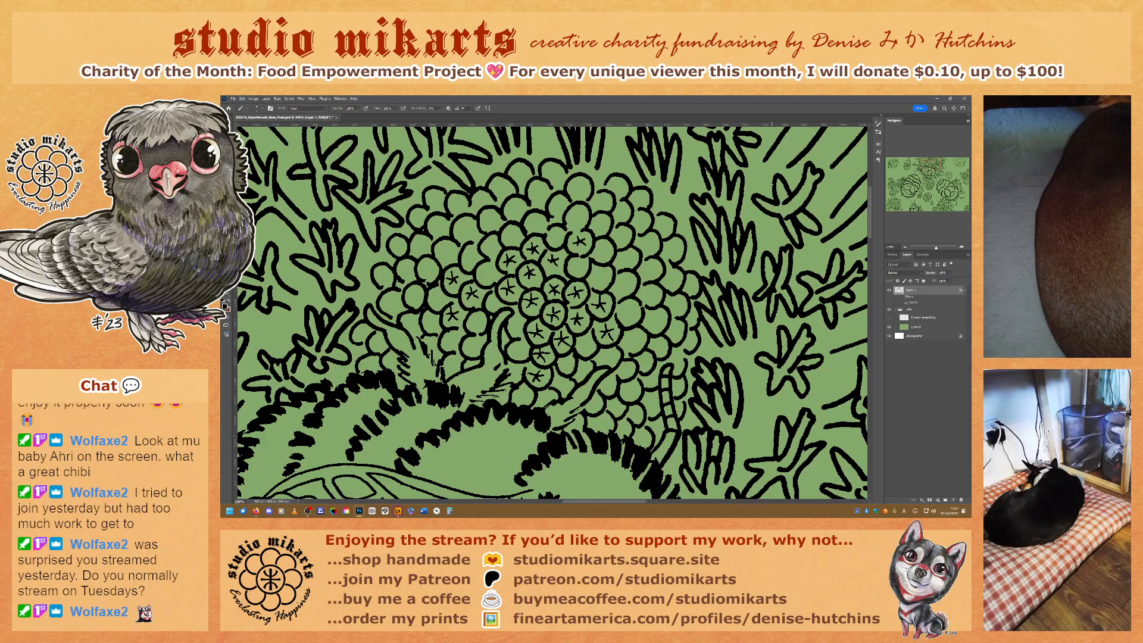
{"action": "key", "text": "alt+shift+n"}
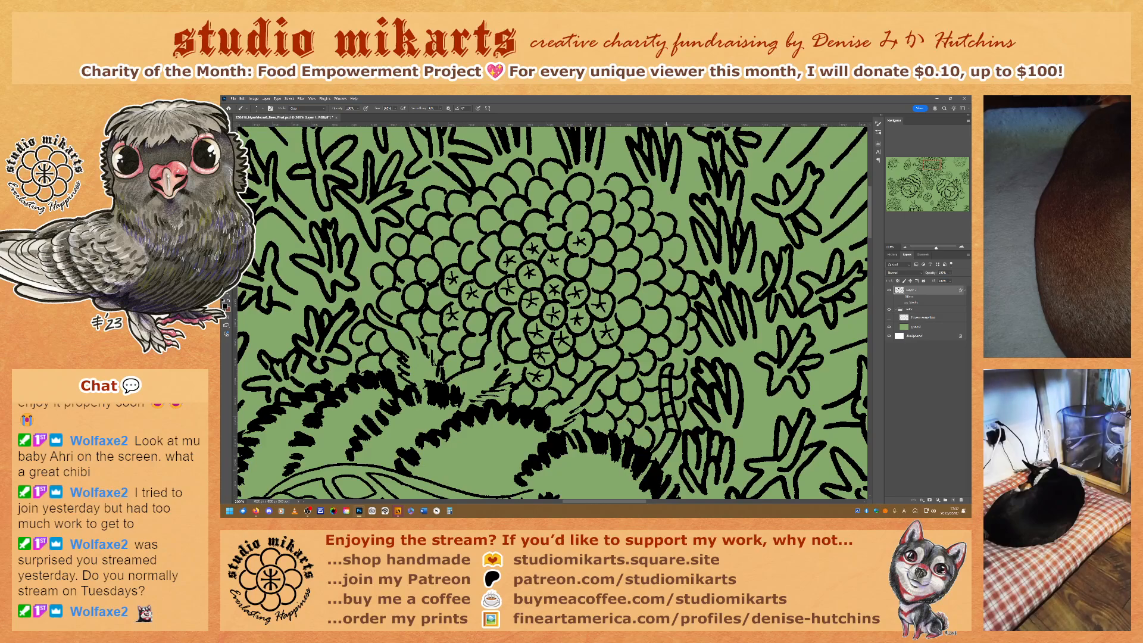
{"action": "key", "text": "alt+shift+n"}
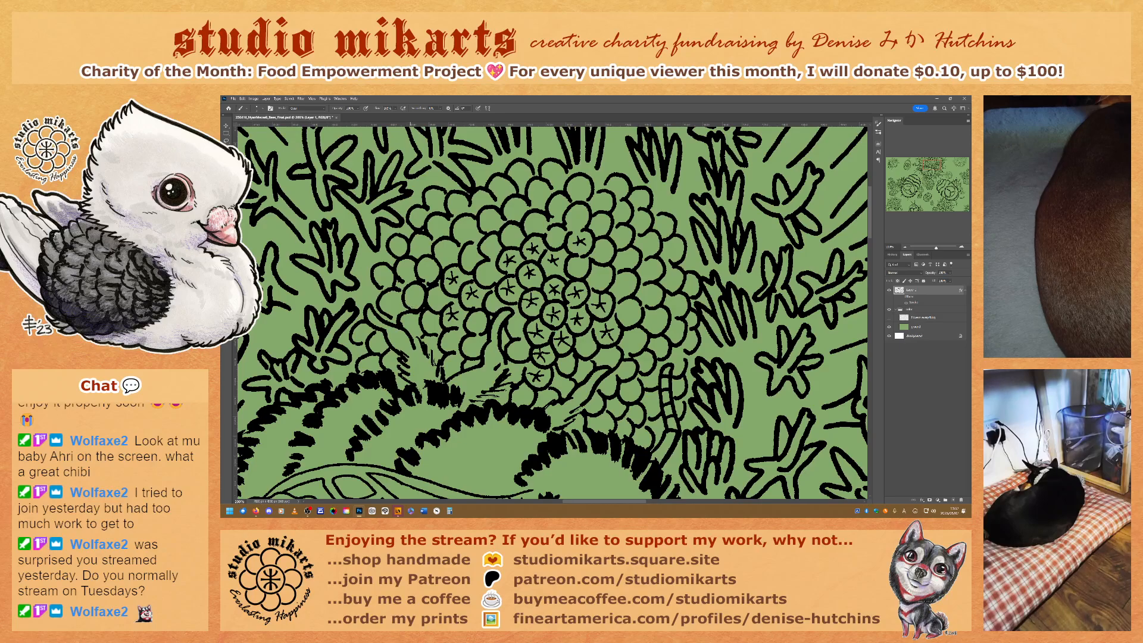
{"action": "left_click_drag", "start_coordinate": [408, 304], "coordinate": [405, 303]}
{"action": "key", "text": "alt+shift+n"}
{"action": "key", "text": "alt+shift+r"}
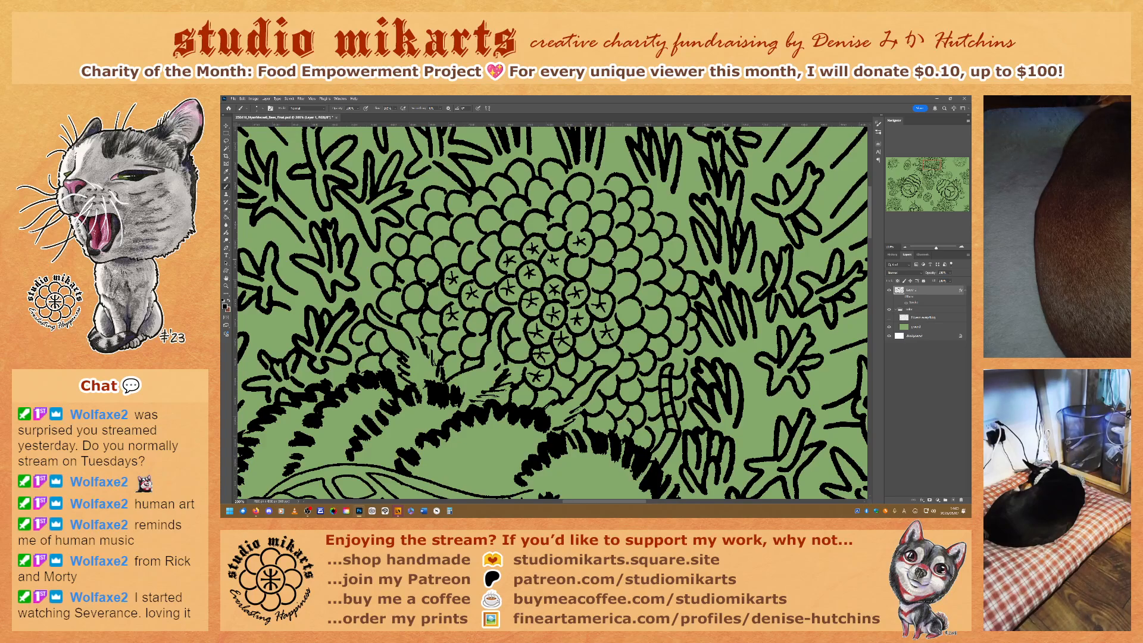
{"action": "key", "text": "alt+shift+r"}
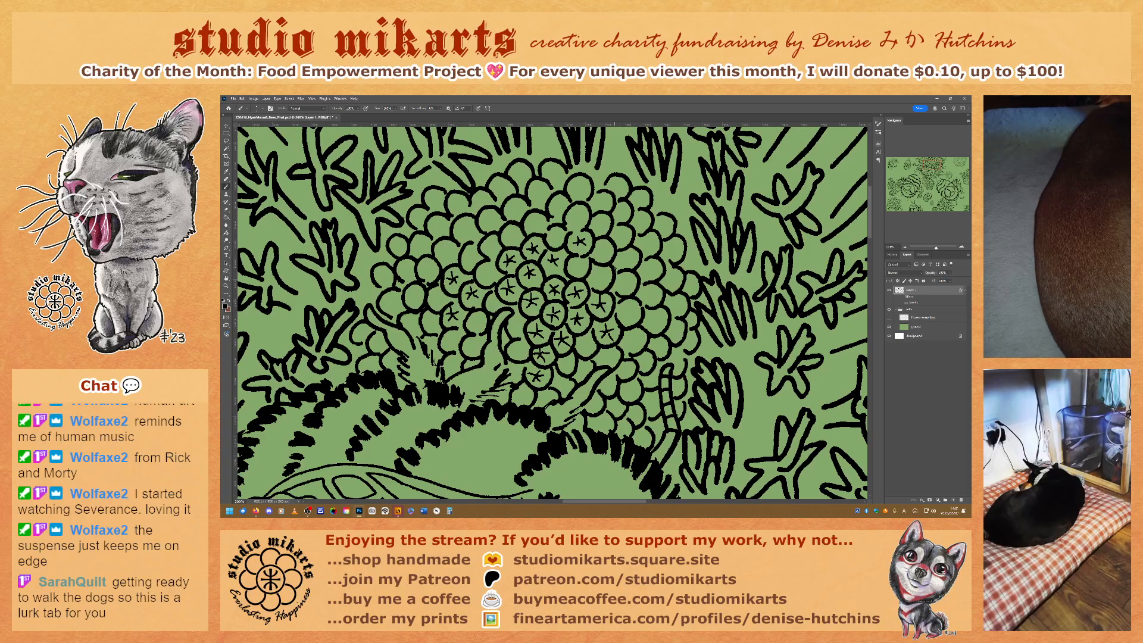
{"action": "key", "text": "shift+alt+r"}
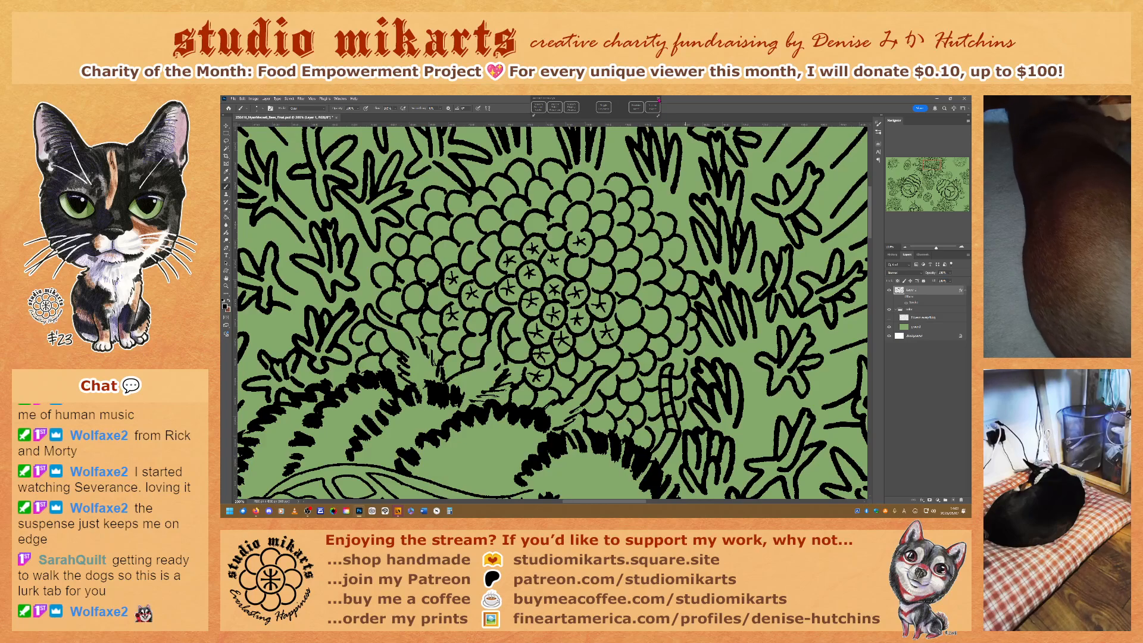
Redo the undone brush strokes up to the last history state and reselect Layer 1 with the line art.
{"action": "left_click", "coordinate": [659, 99]}
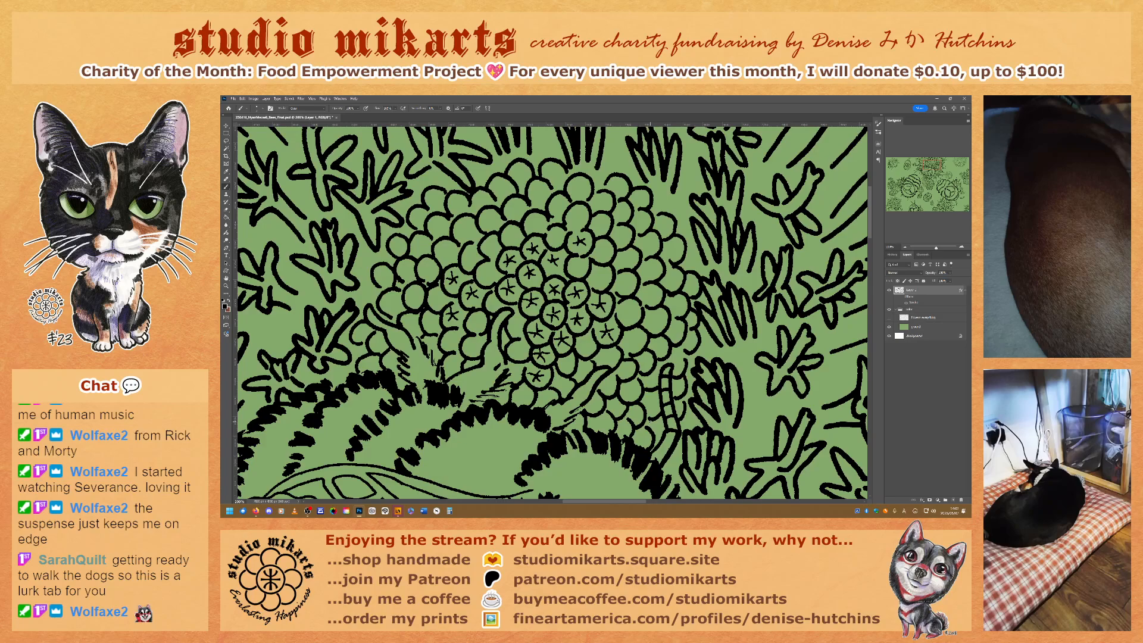
{"action": "key", "text": "ctrl+y"}
{"action": "key", "text": "ctrl+y"}
{"action": "left_click", "coordinate": [893, 255]}
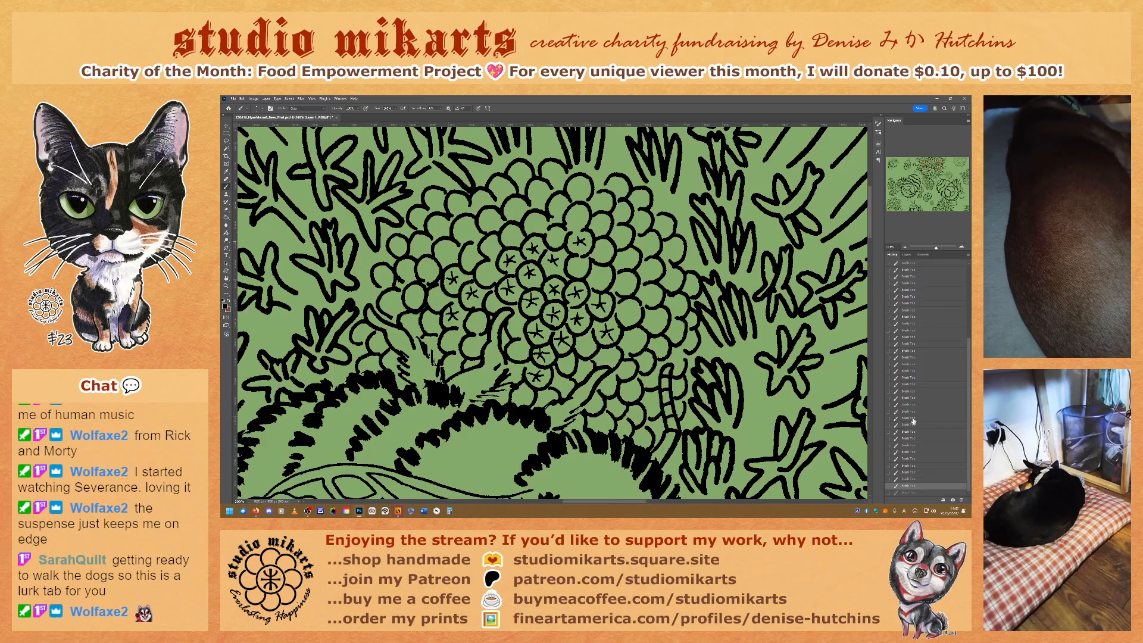
{"action": "left_click", "coordinate": [906, 492]}
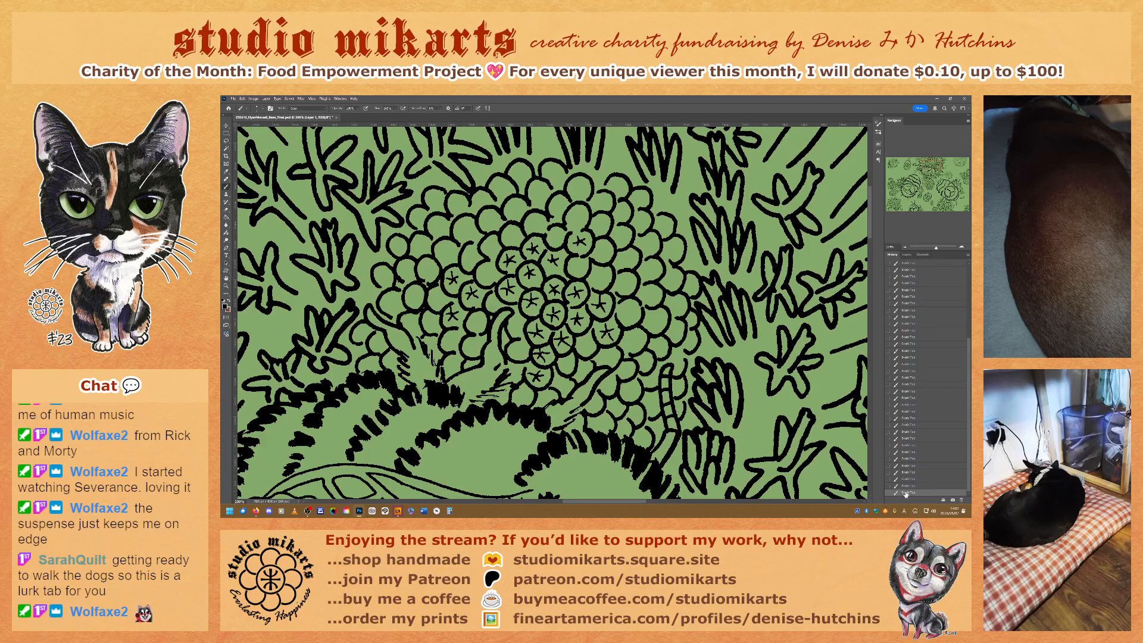
{"action": "left_click", "coordinate": [907, 255]}
{"action": "left_click", "coordinate": [930, 393]}
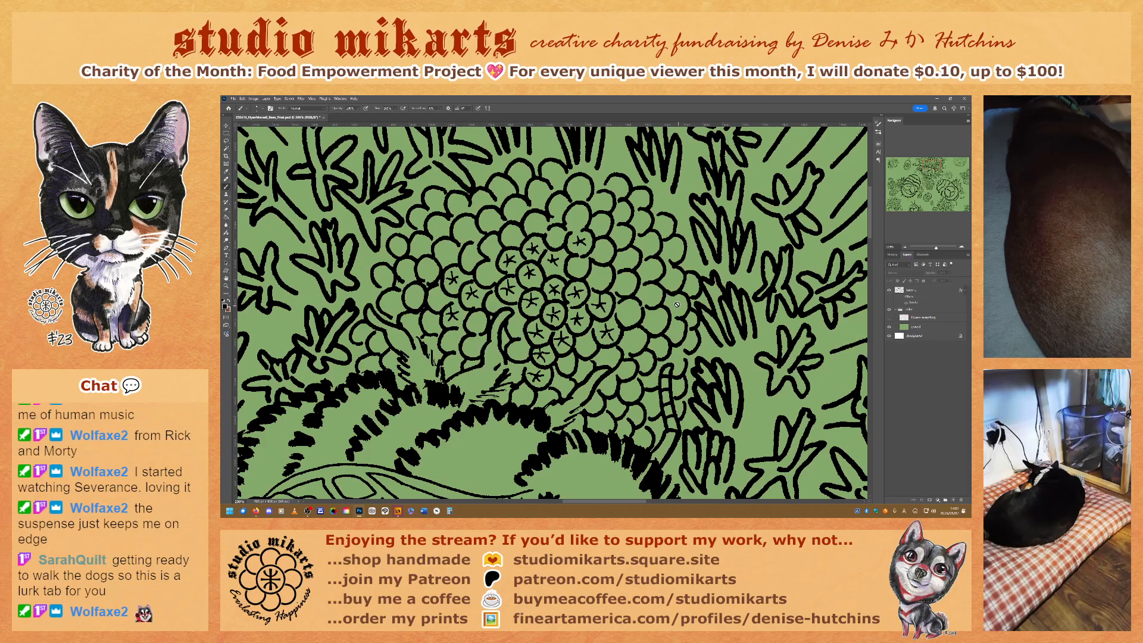
{"action": "left_click", "coordinate": [926, 293]}
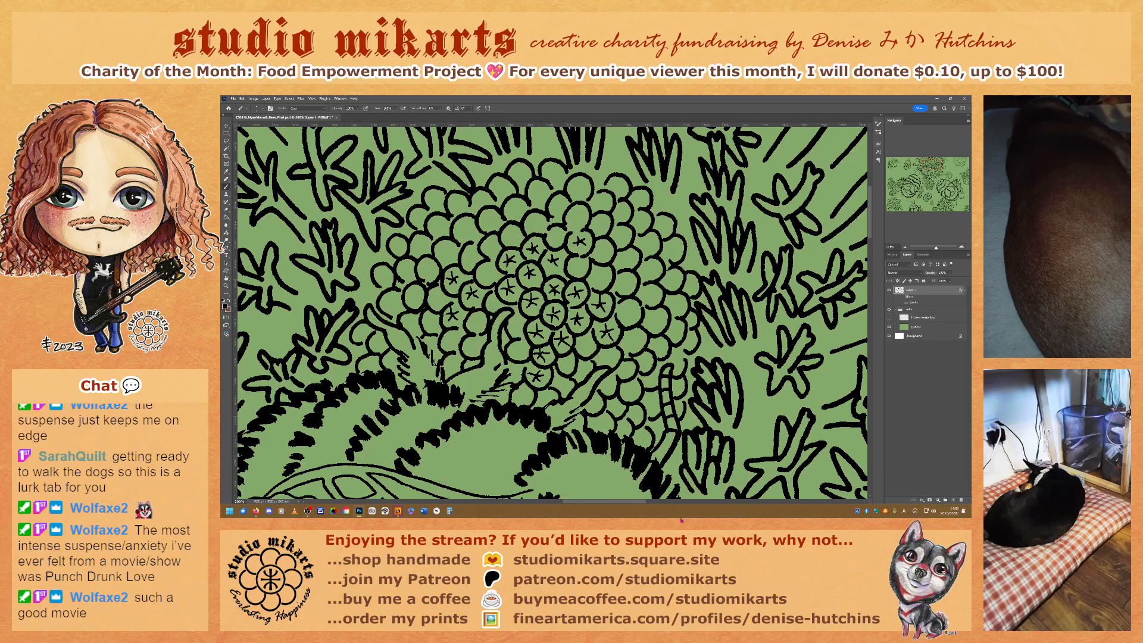
Refine the outlines of the seed head and the small florets around it with the brush in Clear and Normal modes.
{"action": "key", "text": "alt+shift+r"}
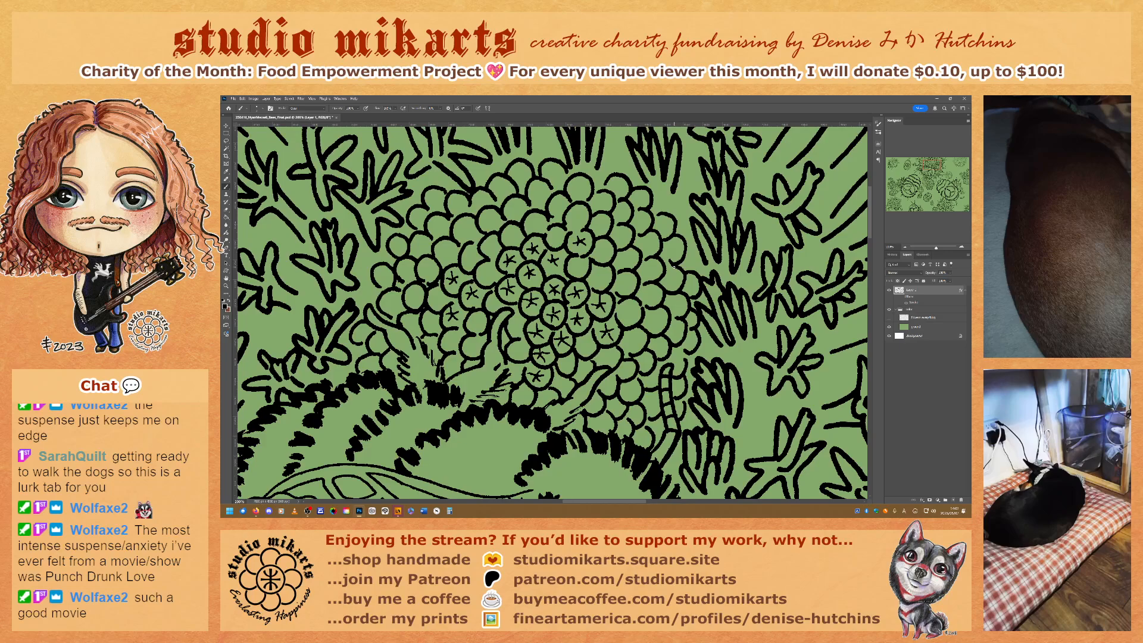
{"action": "key", "text": "alt+shift+n"}
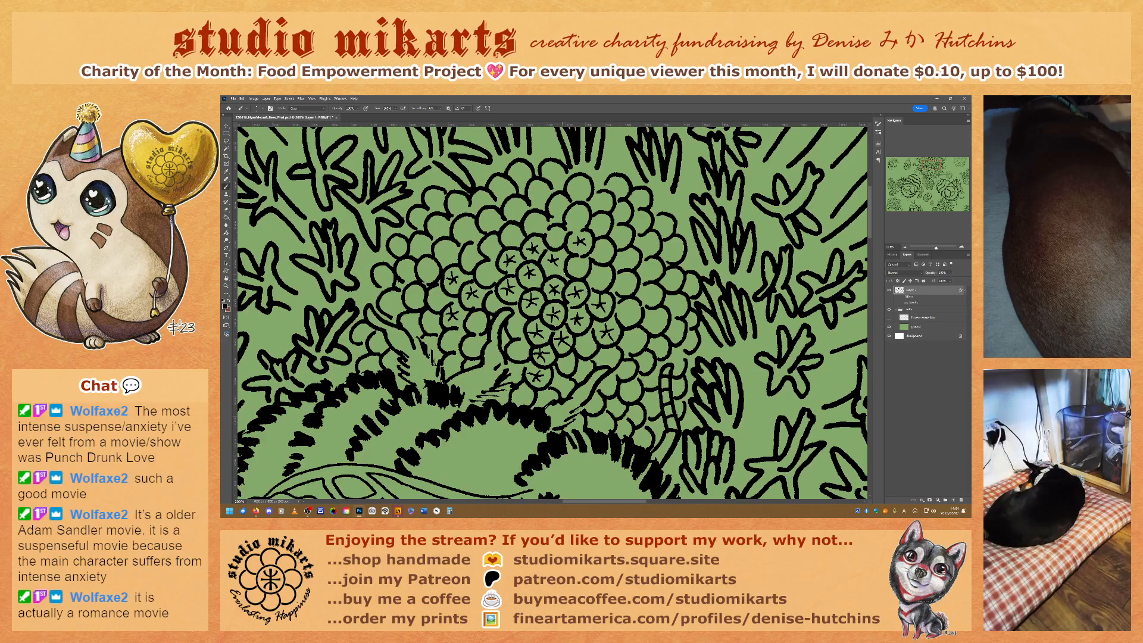
{"action": "key", "text": "alt+shift+n"}
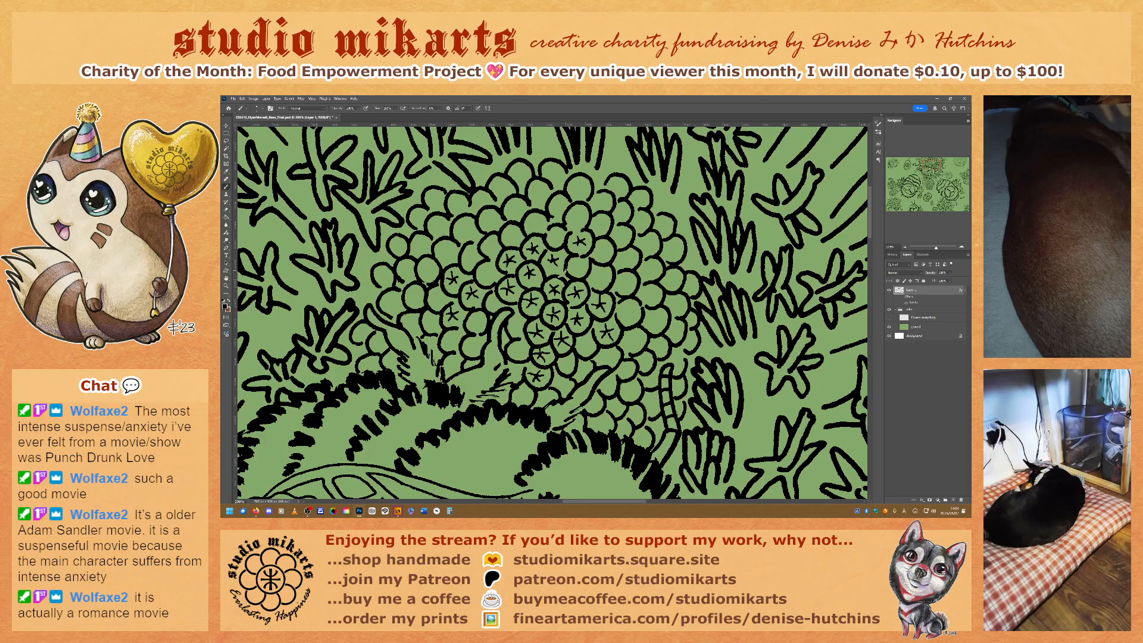
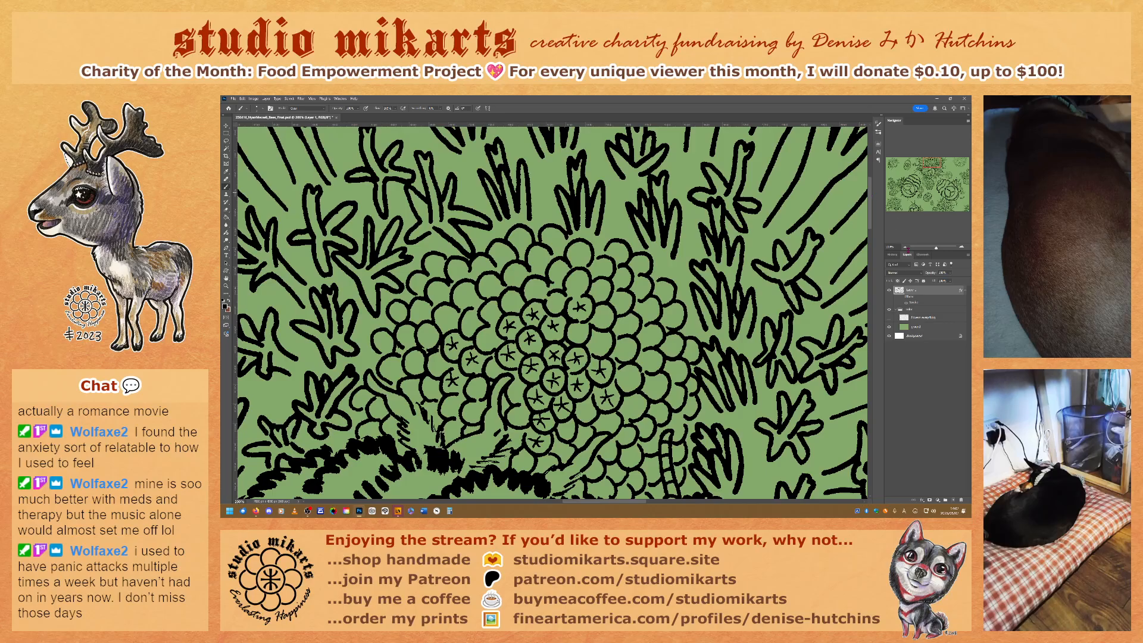
Examine the large upper flower, its bee and the outer petals for remaining gaps or stray marks in the line art.
{"action": "key", "text": "ctrl+minus"}
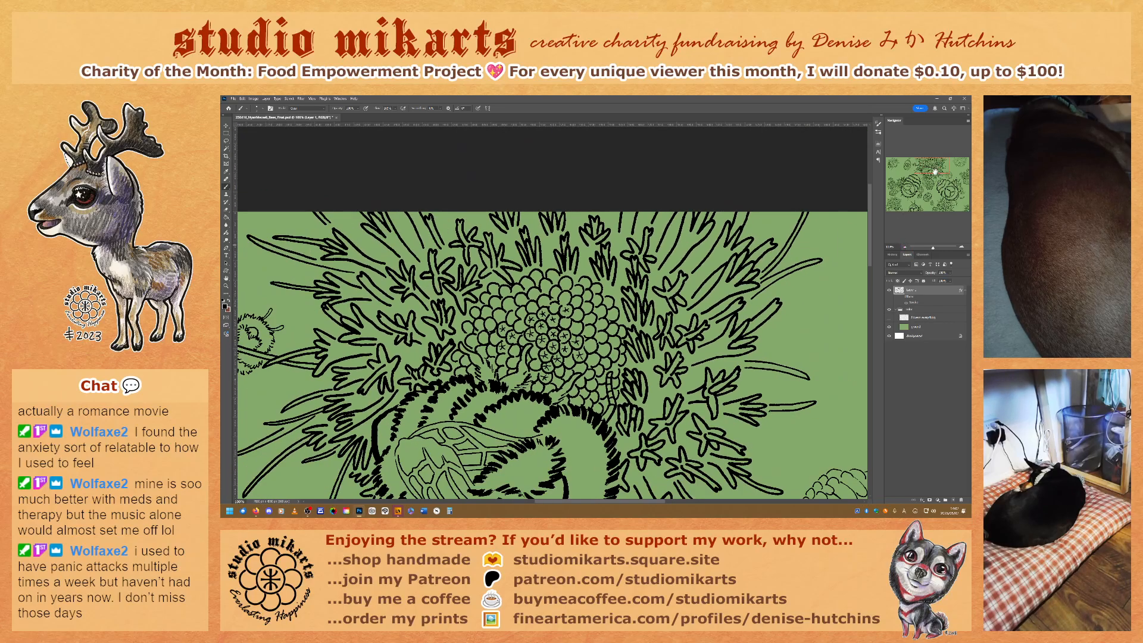
{"action": "left_click_drag", "start_coordinate": [934, 172], "coordinate": [933, 167]}
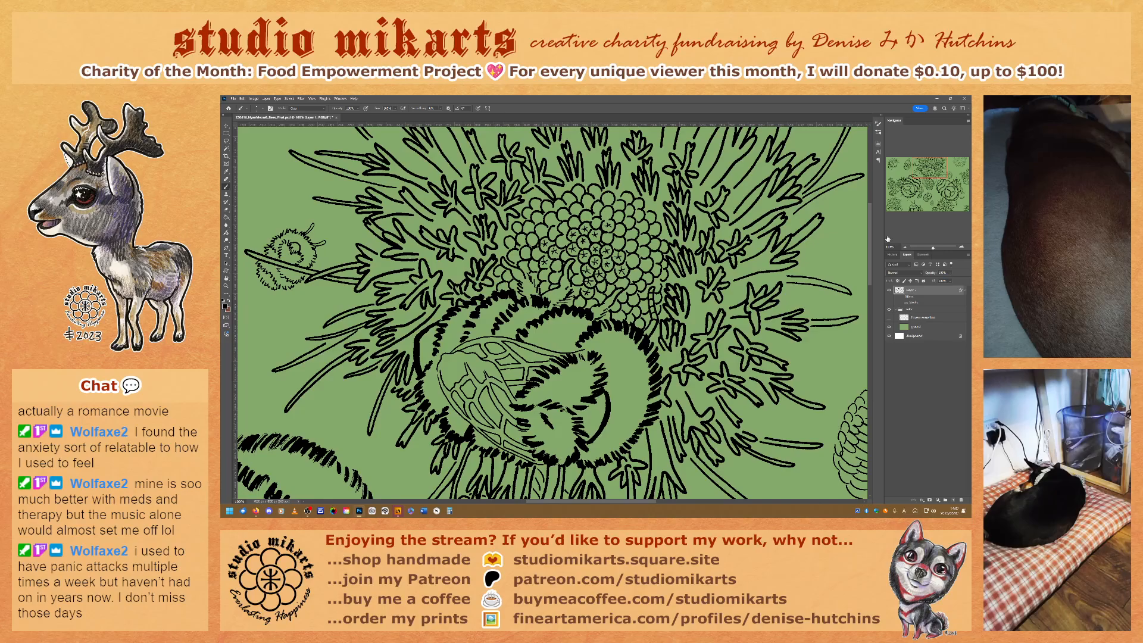
{"action": "left_click_drag", "start_coordinate": [869, 246], "coordinate": [871, 270]}
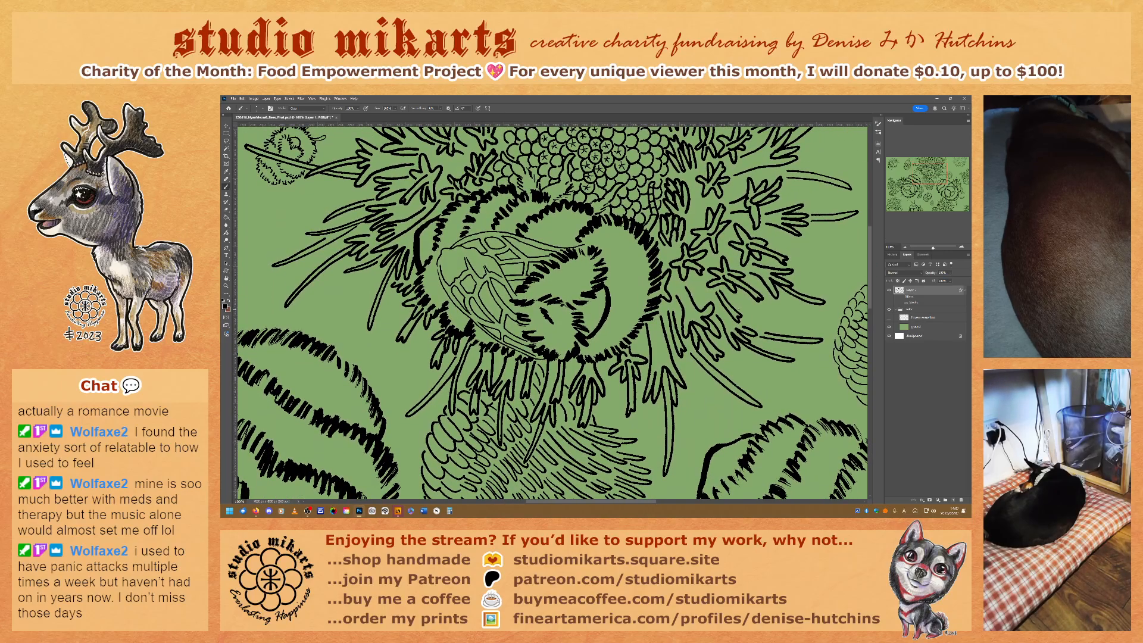
{"action": "scroll", "coordinate": [781, 309], "scroll_direction": "up", "scroll_amount": 5}
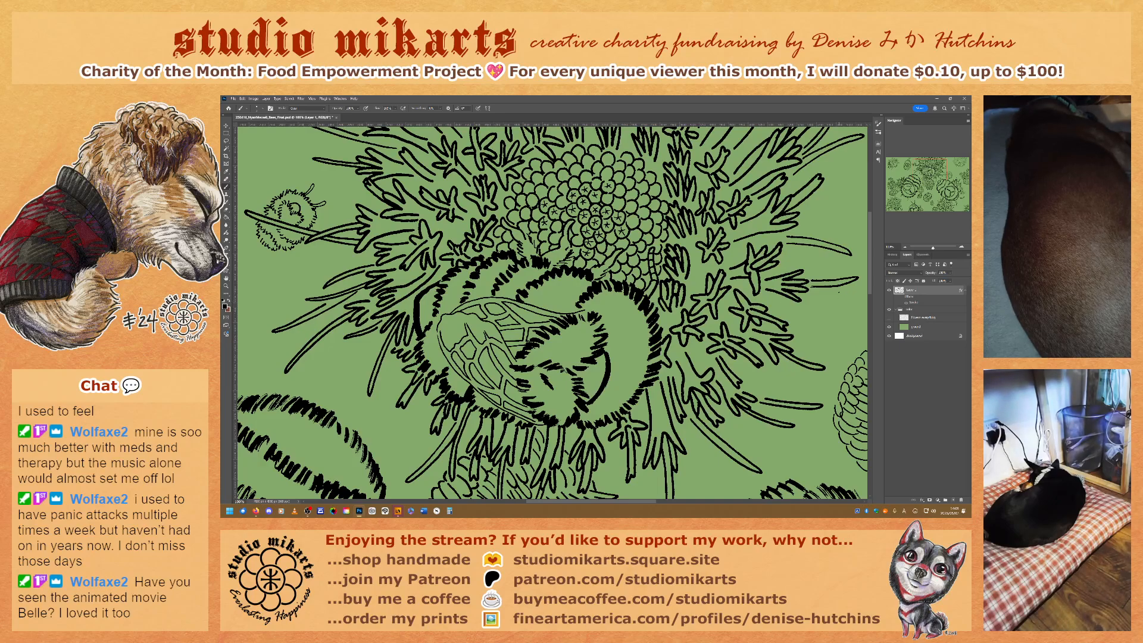
{"action": "left_click", "coordinate": [961, 247]}
{"action": "left_click", "coordinate": [962, 247]}
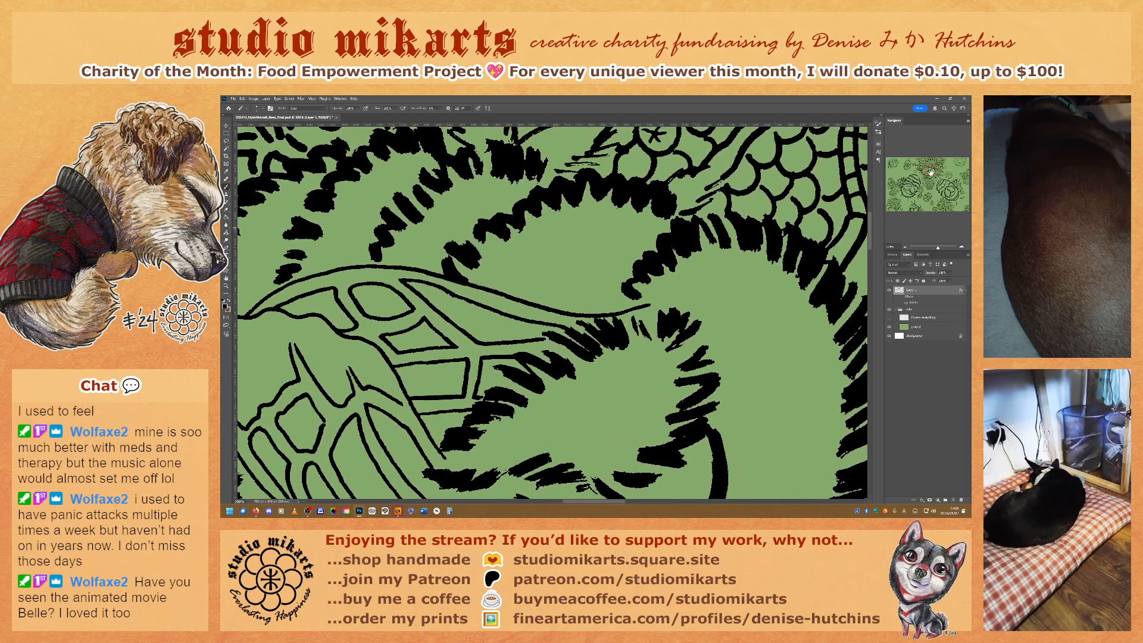
{"action": "left_click_drag", "start_coordinate": [933, 172], "coordinate": [942, 171]}
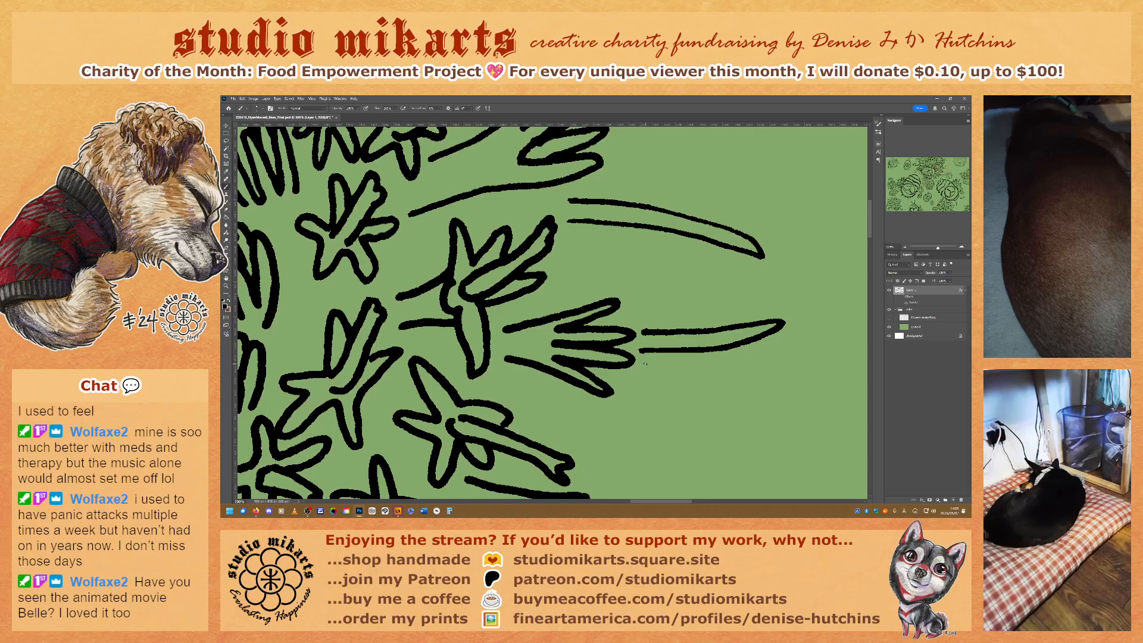
{"action": "left_click", "coordinate": [906, 246]}
{"action": "left_click", "coordinate": [906, 247]}
{"action": "left_click", "coordinate": [906, 247]}
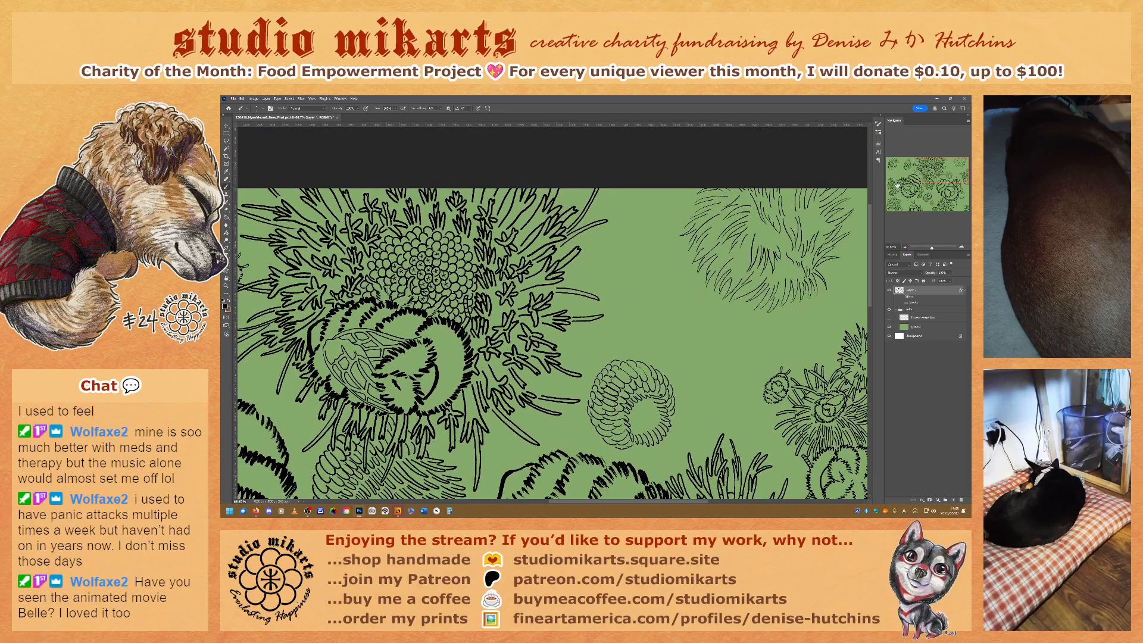
{"action": "mouse_move", "coordinate": [940, 175]}
{"action": "left_mouse_down"}
{"action": "mouse_move", "coordinate": [929, 181]}
{"action": "mouse_move", "coordinate": [932, 162]}
{"action": "left_mouse_up"}
{"action": "left_click", "coordinate": [962, 247]}
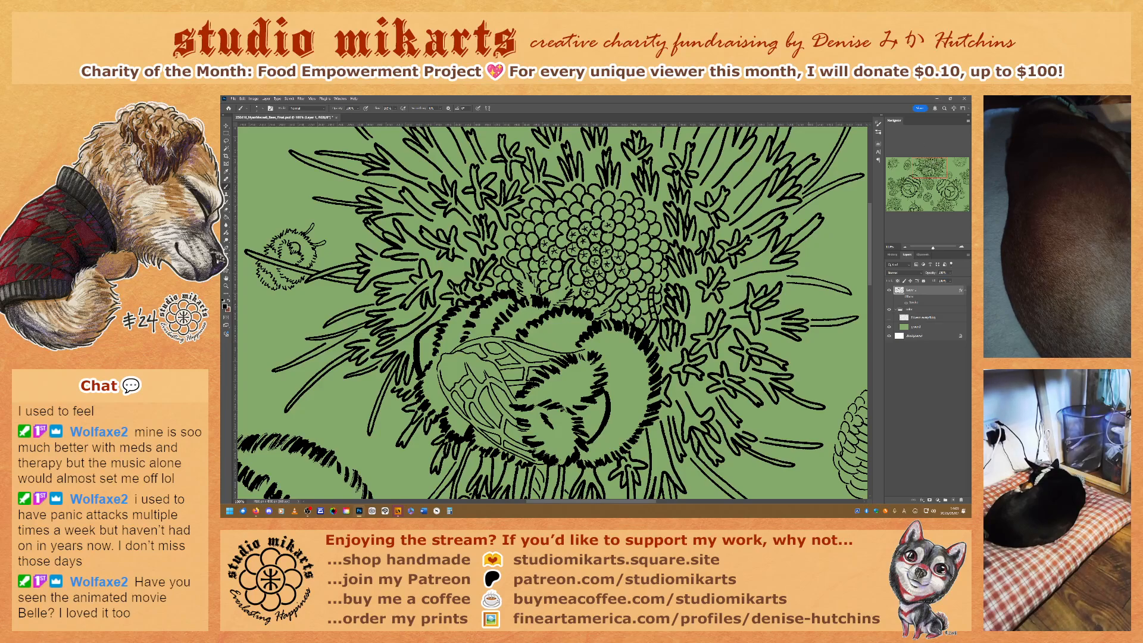
{"action": "scroll", "coordinate": [552, 313], "scroll_direction": "down", "scroll_amount": 5}
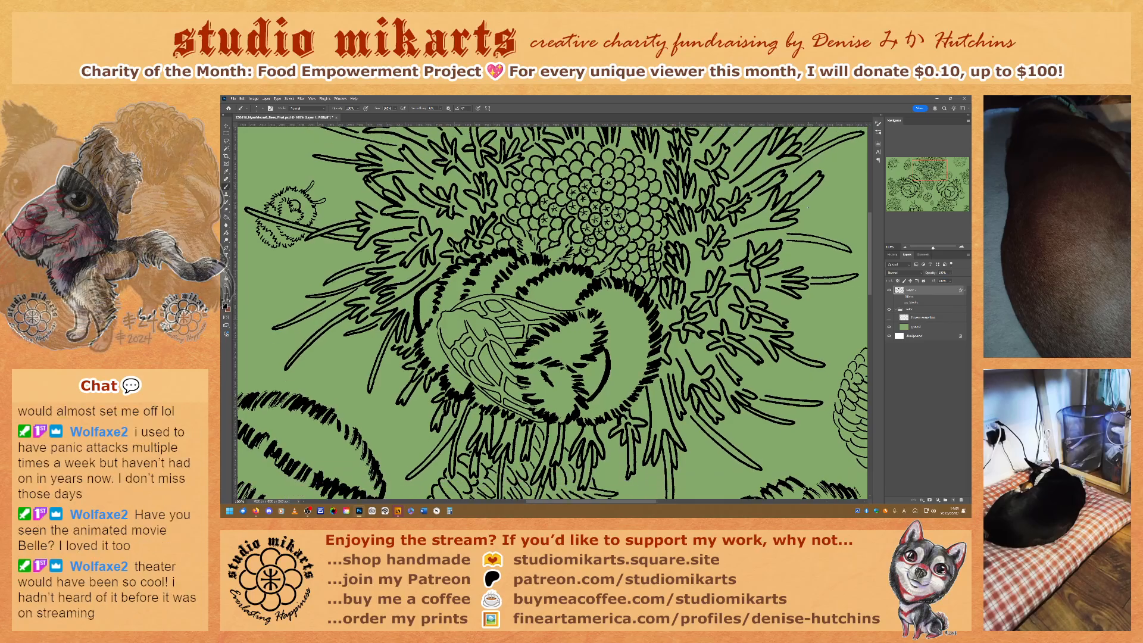
{"action": "scroll", "coordinate": [552, 312], "scroll_direction": "down", "scroll_amount": 3}
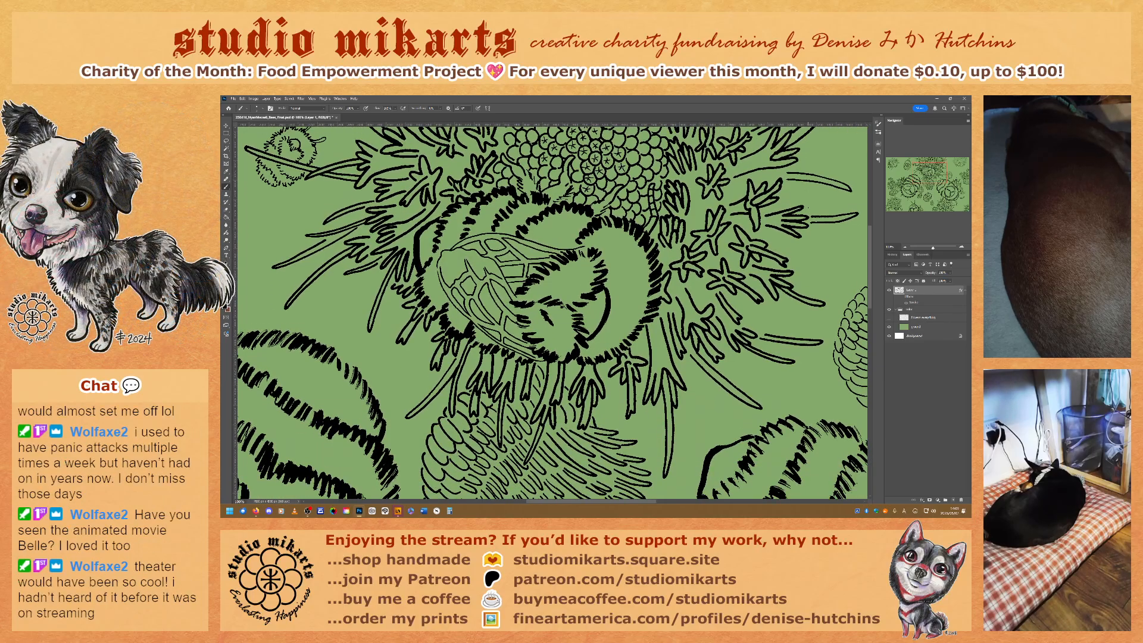
{"action": "scroll", "coordinate": [552, 313], "scroll_direction": "down", "scroll_amount": 2}
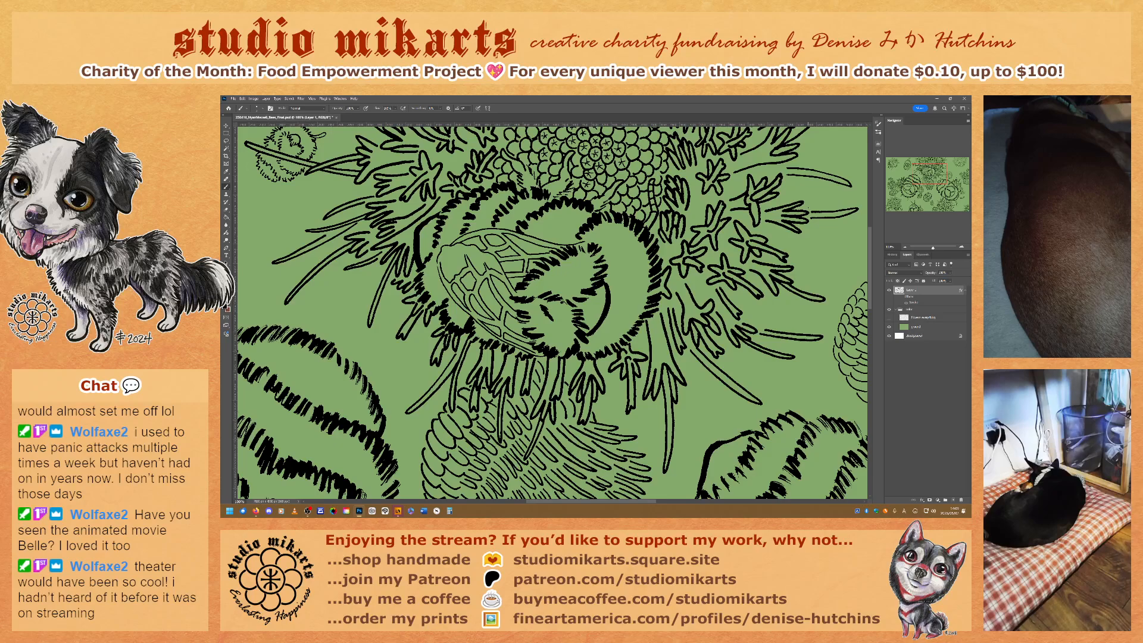
{"action": "scroll", "coordinate": [553, 313], "scroll_direction": "up", "scroll_amount": 2}
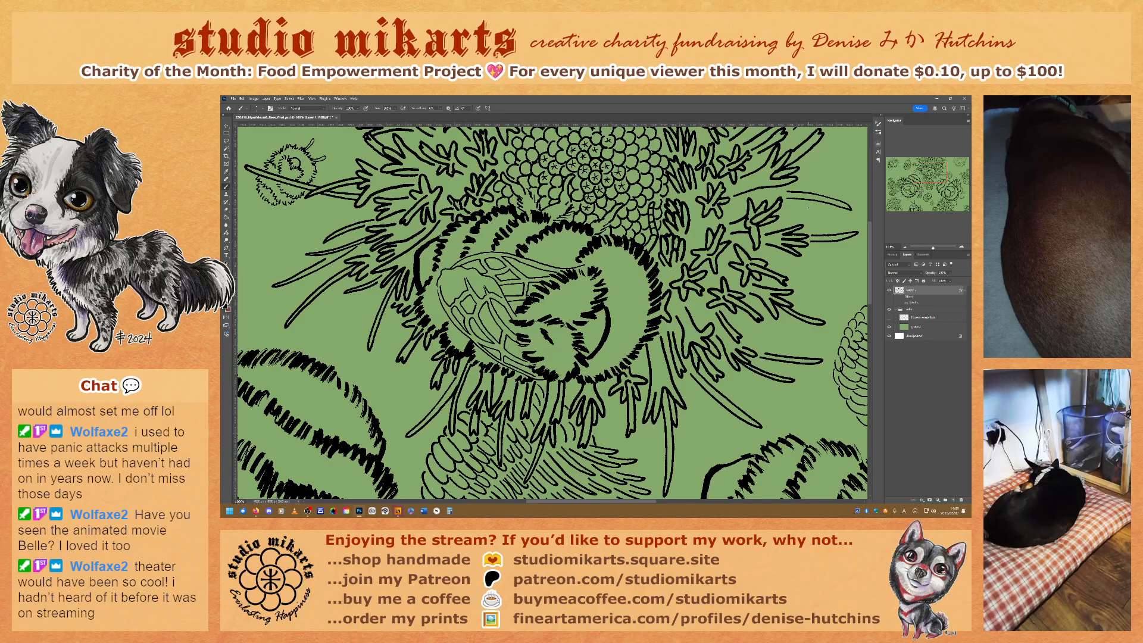
Touch up the lines where the large flower's lower petals overlap the scaly bloom beneath the bee, with the brush in Normal mode.
{"action": "left_click", "coordinate": [962, 247]}
{"action": "left_click_drag", "start_coordinate": [929, 173], "coordinate": [927, 181]}
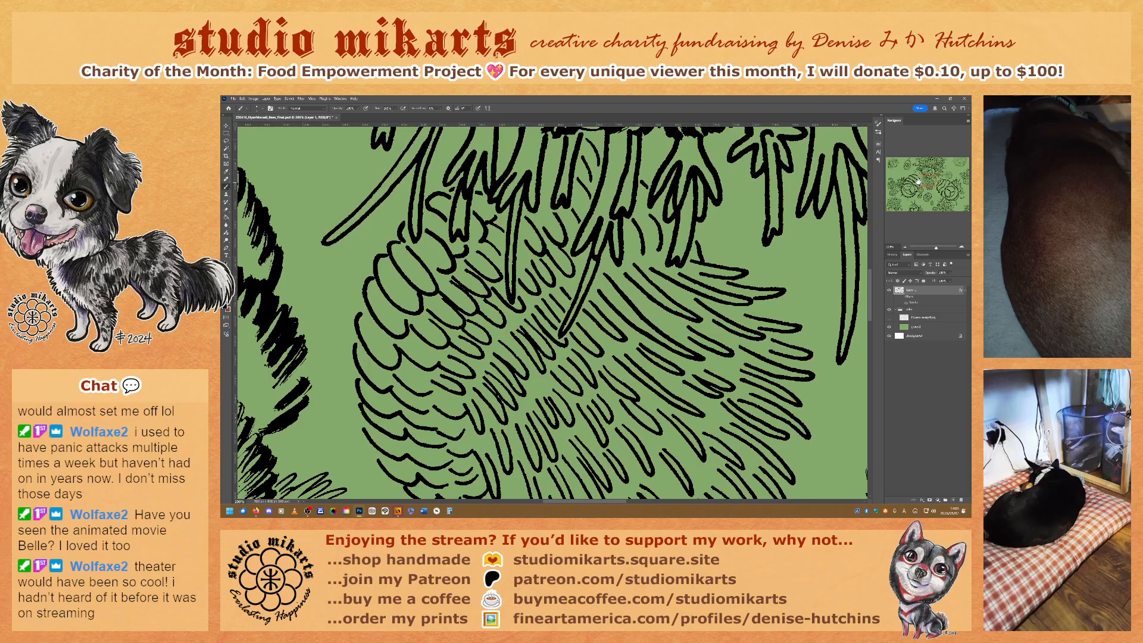
{"action": "scroll", "coordinate": [689, 244], "scroll_direction": "up", "scroll_amount": 6}
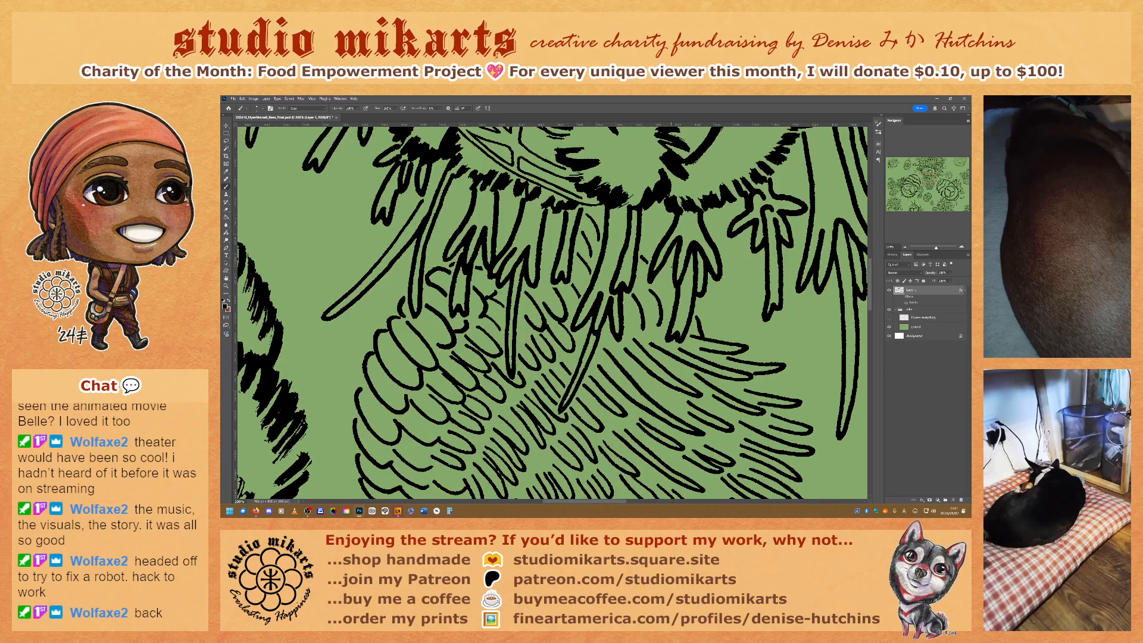
{"action": "key", "text": "alt+shift+n"}
{"action": "left_click_drag", "start_coordinate": [656, 282], "coordinate": [668, 297]}
{"action": "left_click_drag", "start_coordinate": [670, 272], "coordinate": [661, 293]}
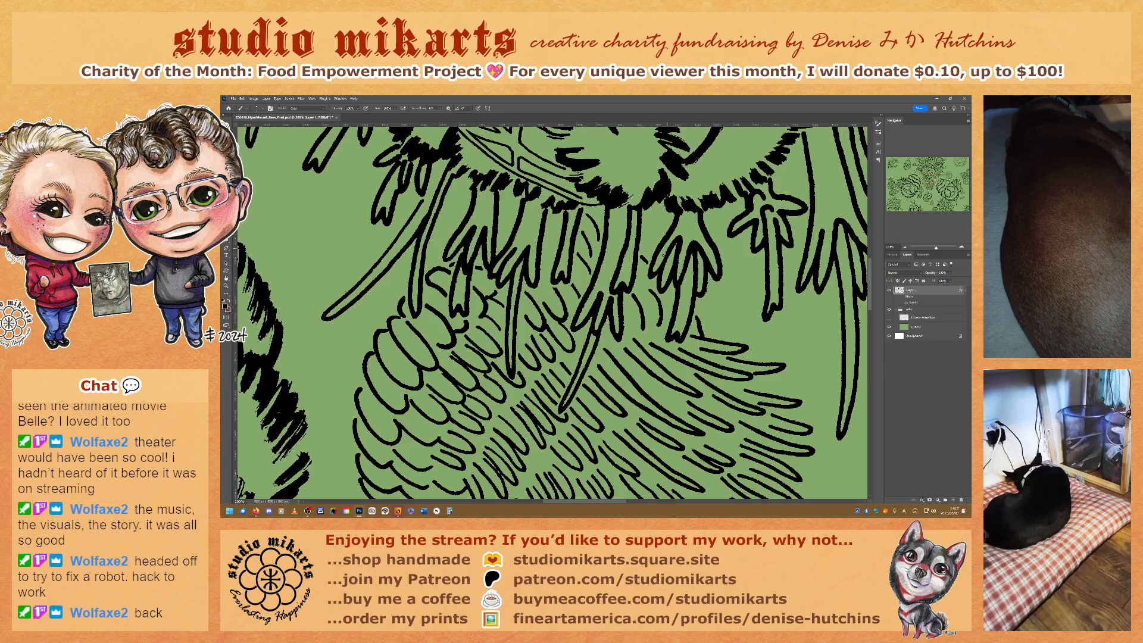
{"action": "key", "text": "shift+alt+n"}
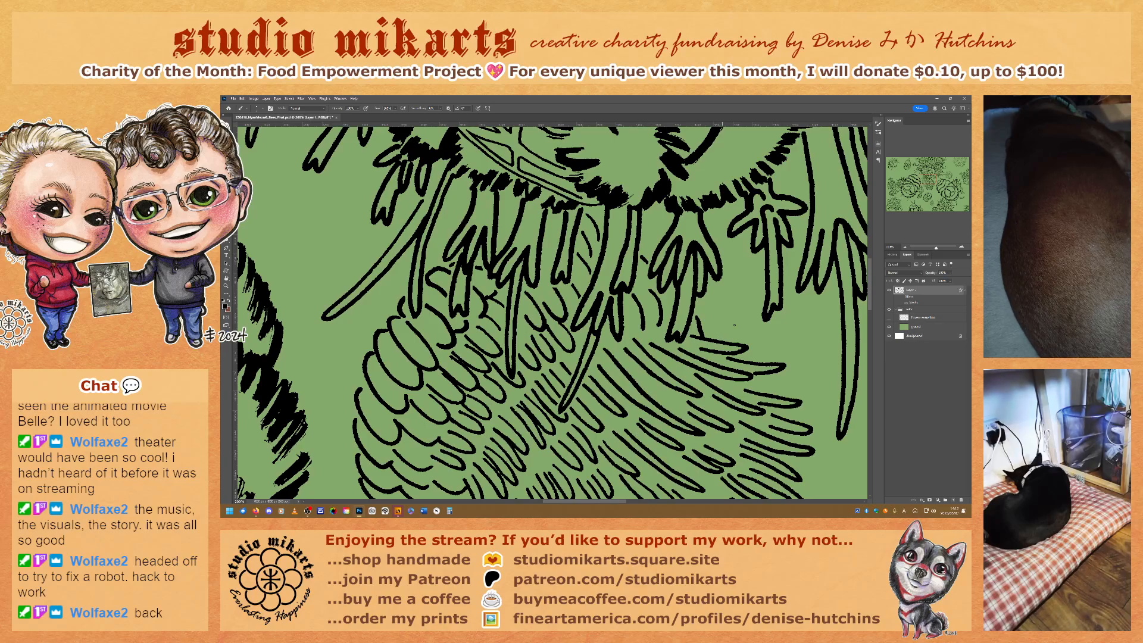
{"action": "left_click", "coordinate": [906, 247]}
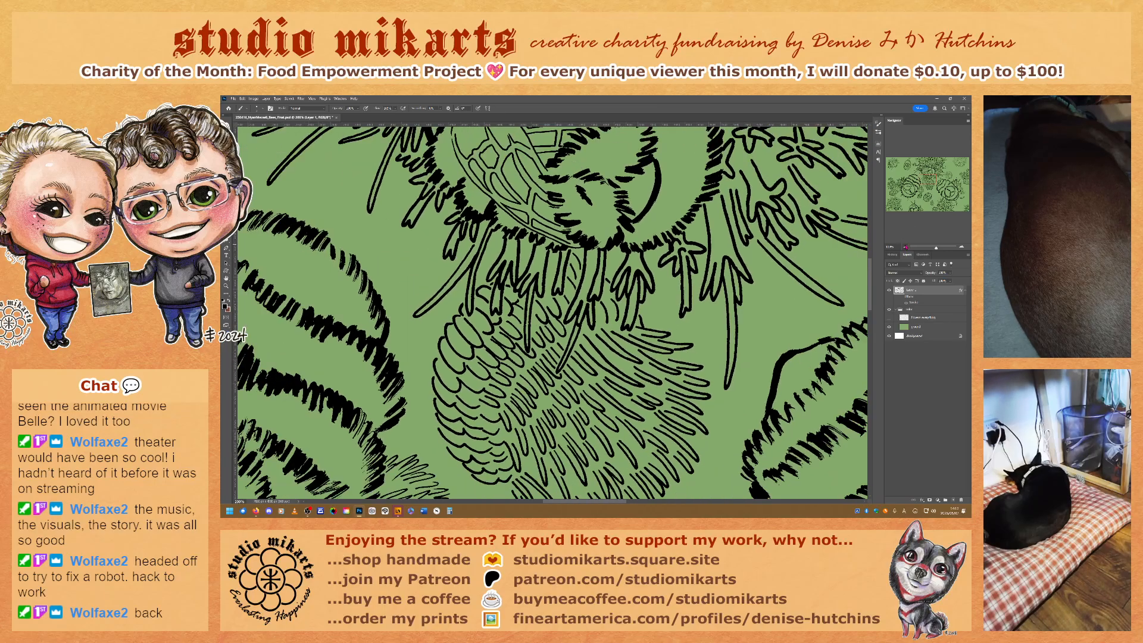
Touch up the long petal tips of the large flower where they overlap the scaly bloom with the brush.
{"action": "left_click", "coordinate": [905, 248]}
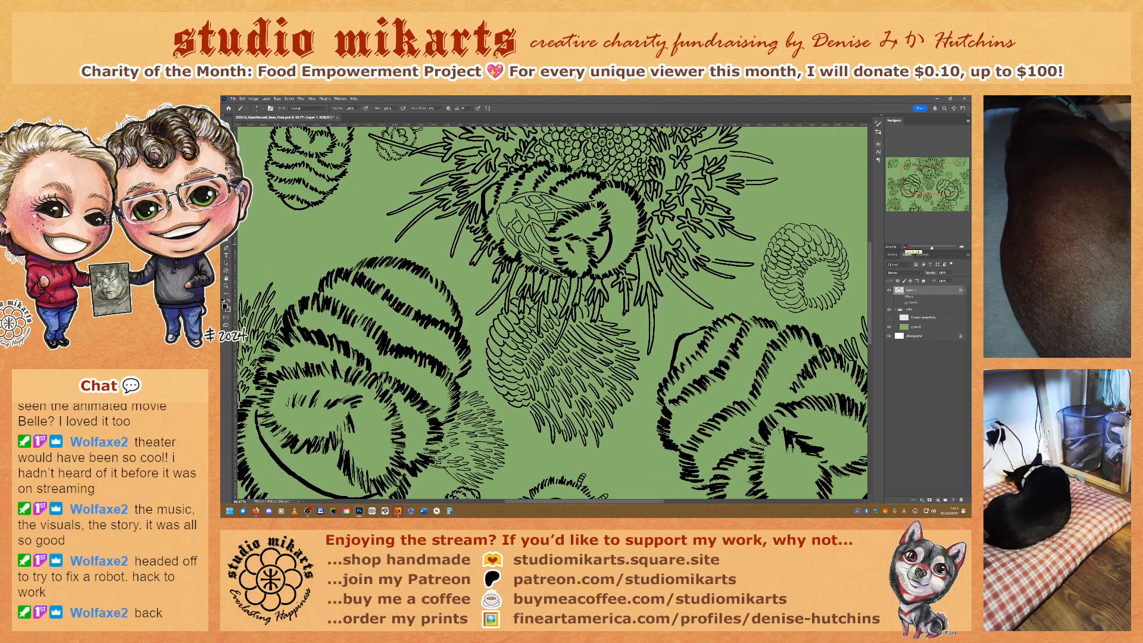
{"action": "left_click", "coordinate": [962, 247]}
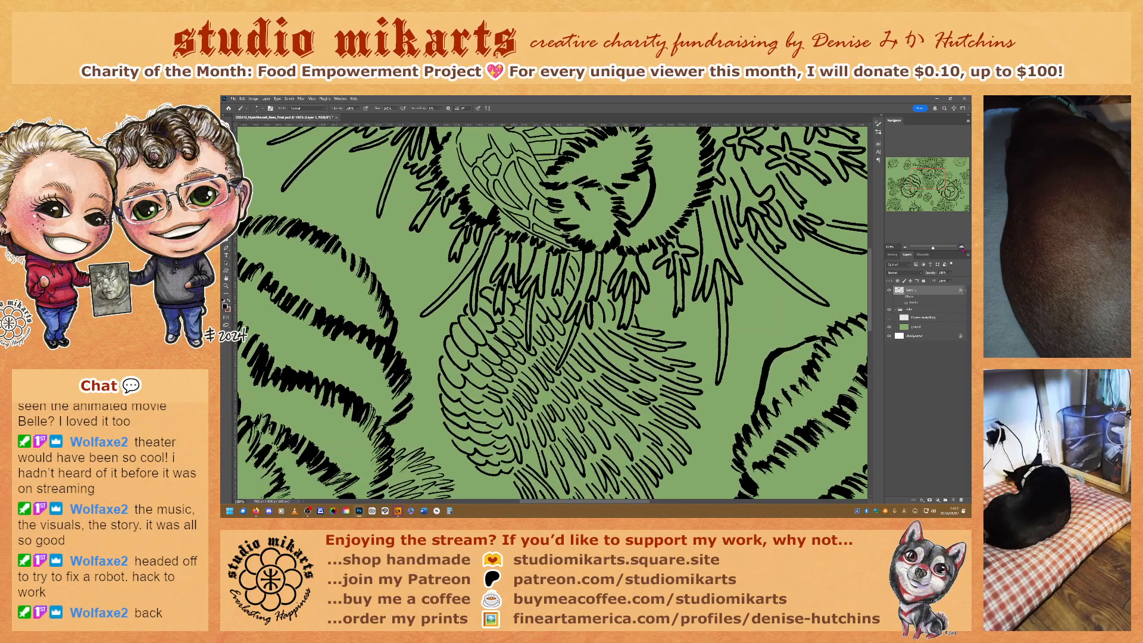
{"action": "left_click", "coordinate": [962, 247]}
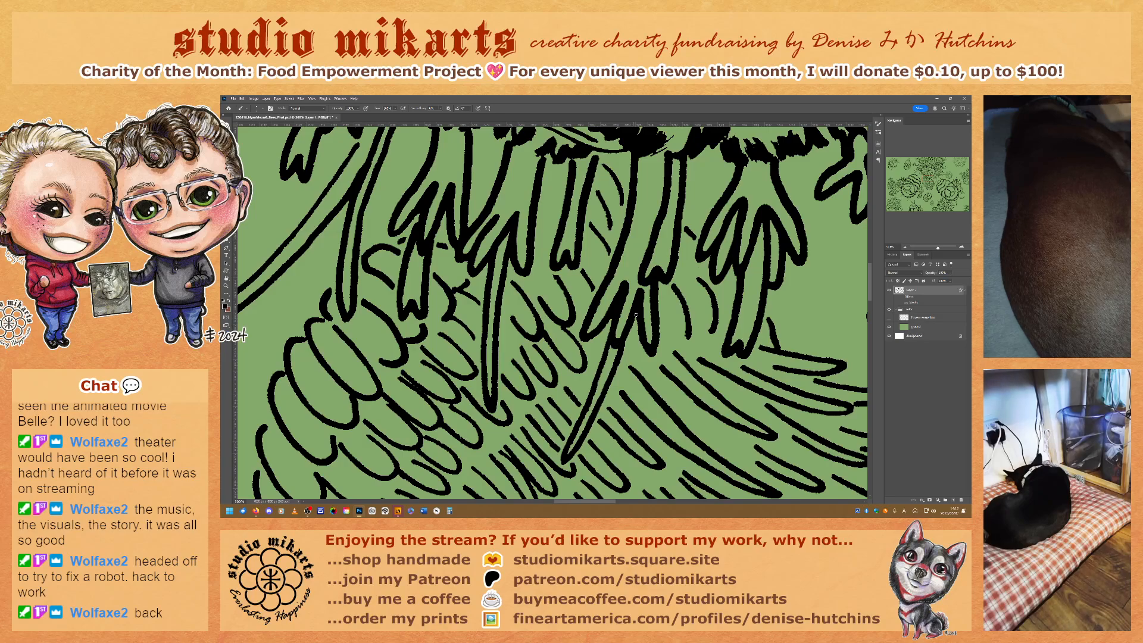
{"action": "left_click_drag", "start_coordinate": [636, 315], "coordinate": [625, 340]}
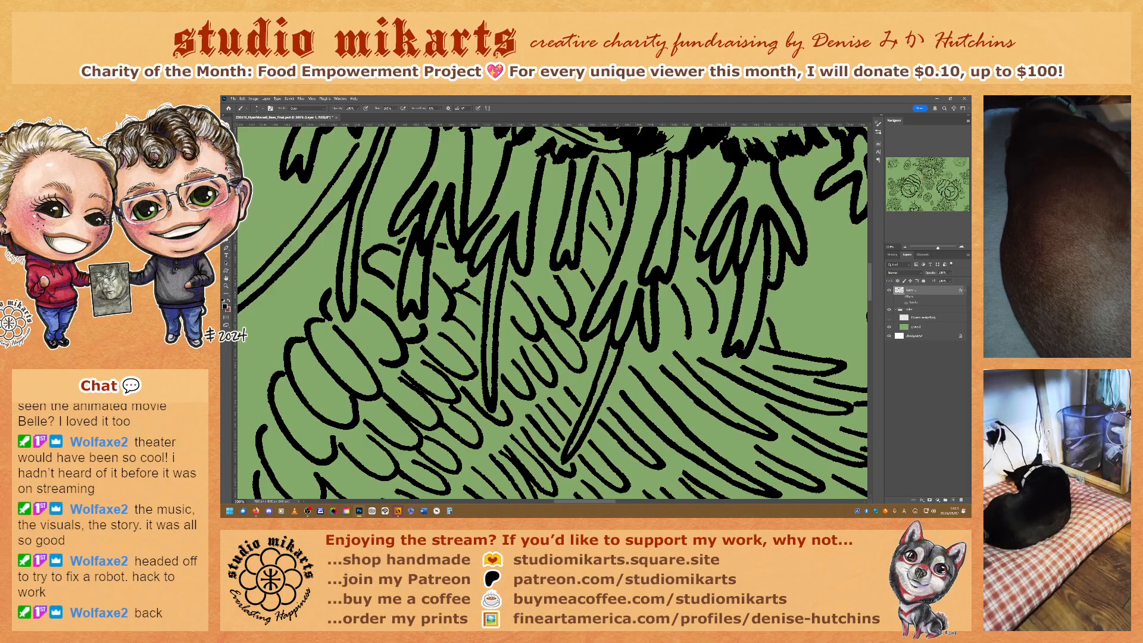
Examine the large flower's outer petals, its bee and the scaly bloom beneath for remaining gaps or stray marks in the line art.
{"action": "left_click", "coordinate": [906, 247]}
{"action": "left_click", "coordinate": [906, 247]}
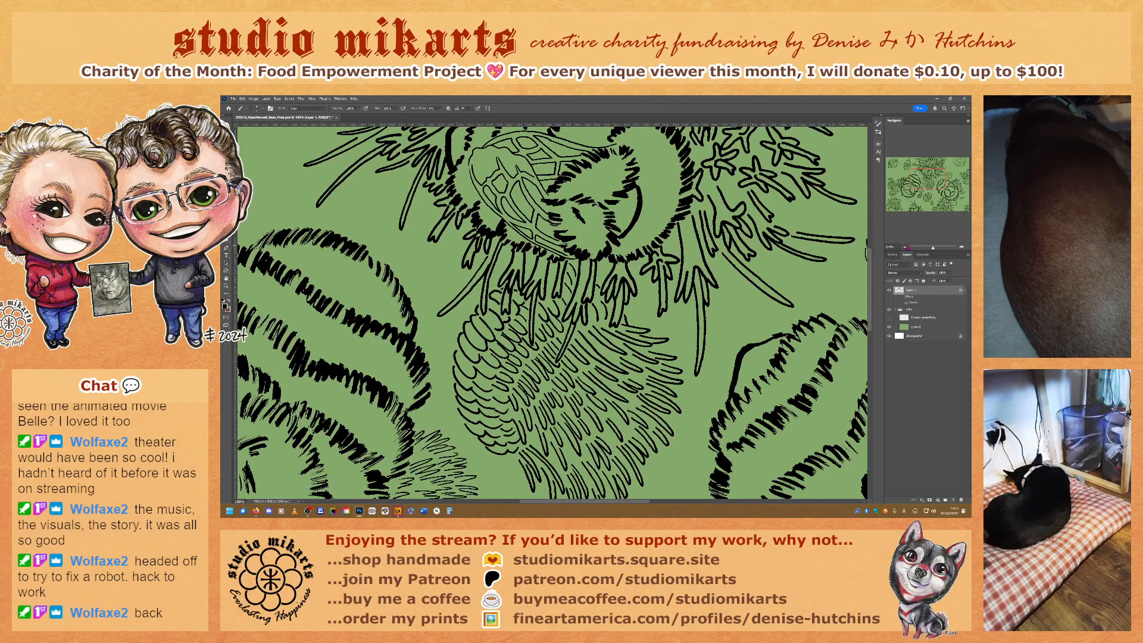
{"action": "left_click", "coordinate": [906, 247]}
{"action": "left_click", "coordinate": [906, 247]}
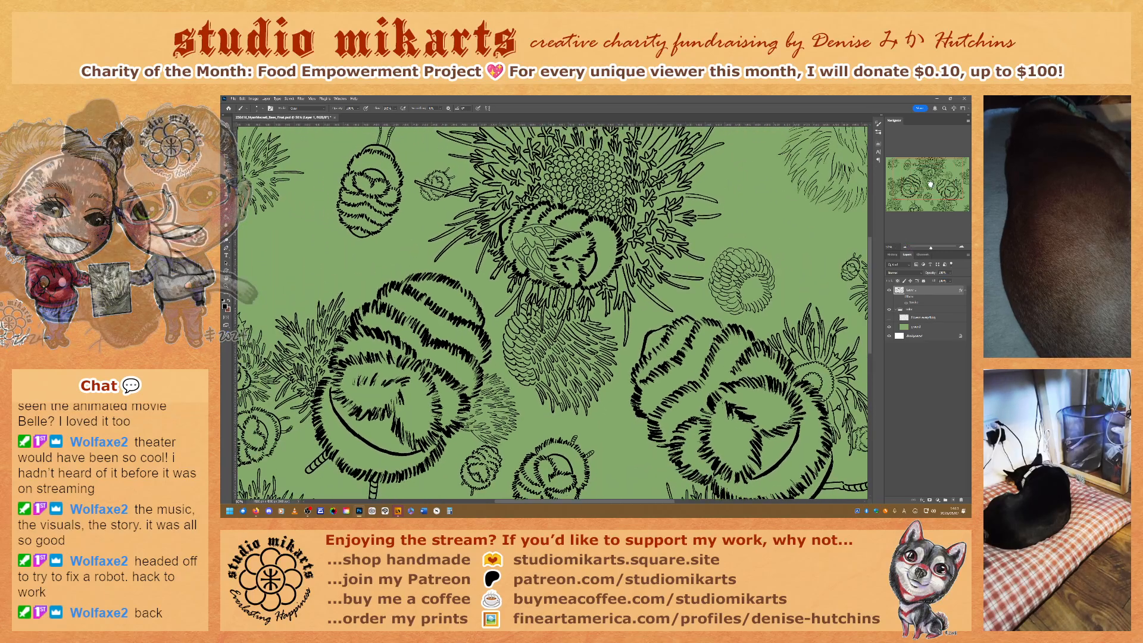
{"action": "left_click_drag", "start_coordinate": [931, 185], "coordinate": [932, 173]}
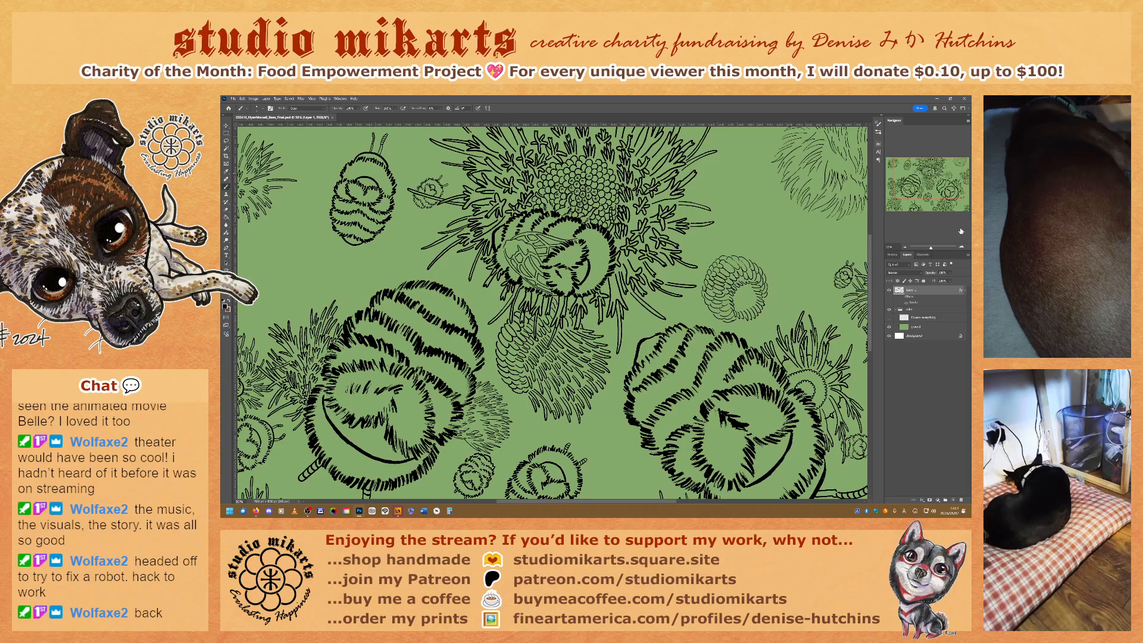
{"action": "left_click", "coordinate": [961, 249]}
{"action": "left_click", "coordinate": [961, 249]}
{"action": "left_click", "coordinate": [961, 248]}
{"action": "left_click", "coordinate": [961, 248]}
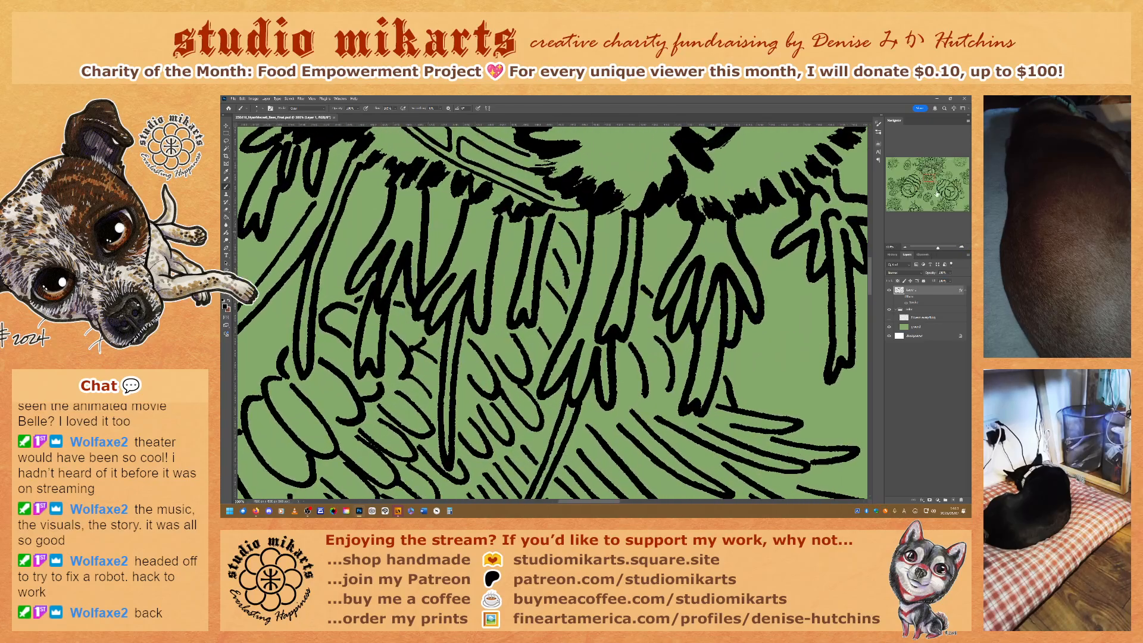
{"action": "left_click_drag", "start_coordinate": [925, 178], "coordinate": [919, 131]}
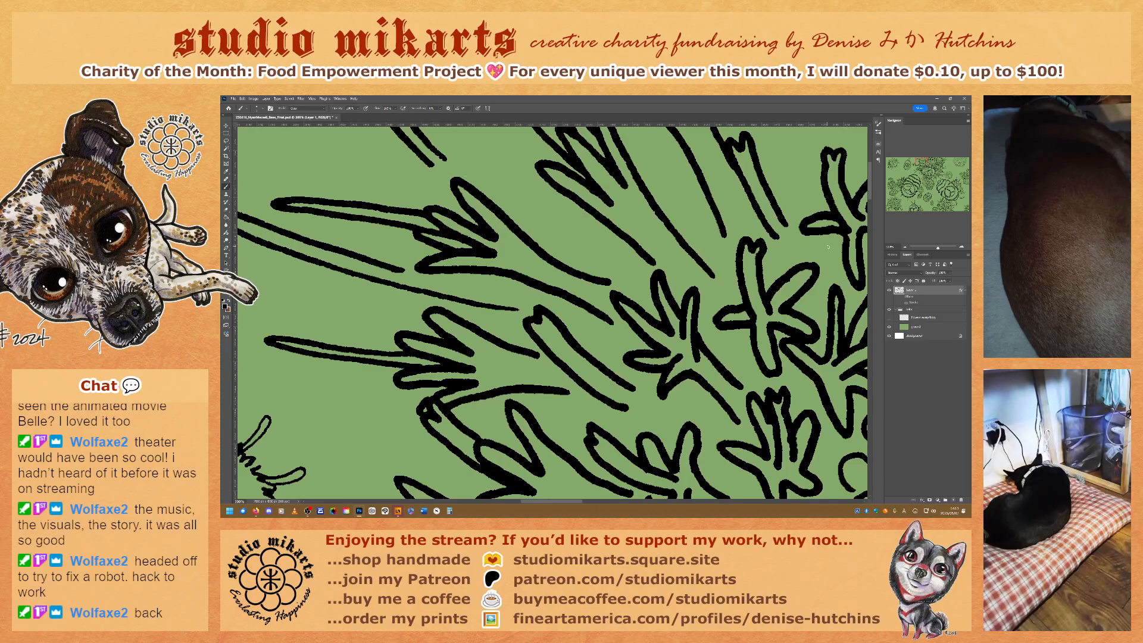
{"action": "left_click", "coordinate": [906, 247]}
{"action": "left_click", "coordinate": [905, 247]}
{"action": "left_click", "coordinate": [906, 247]}
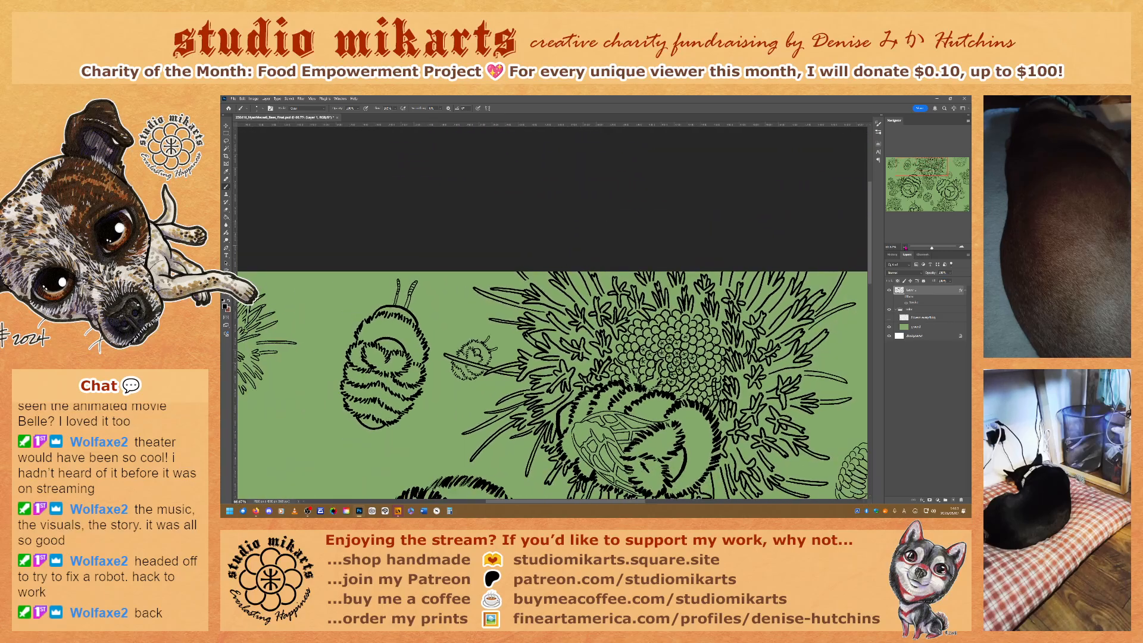
{"action": "left_click", "coordinate": [905, 247]}
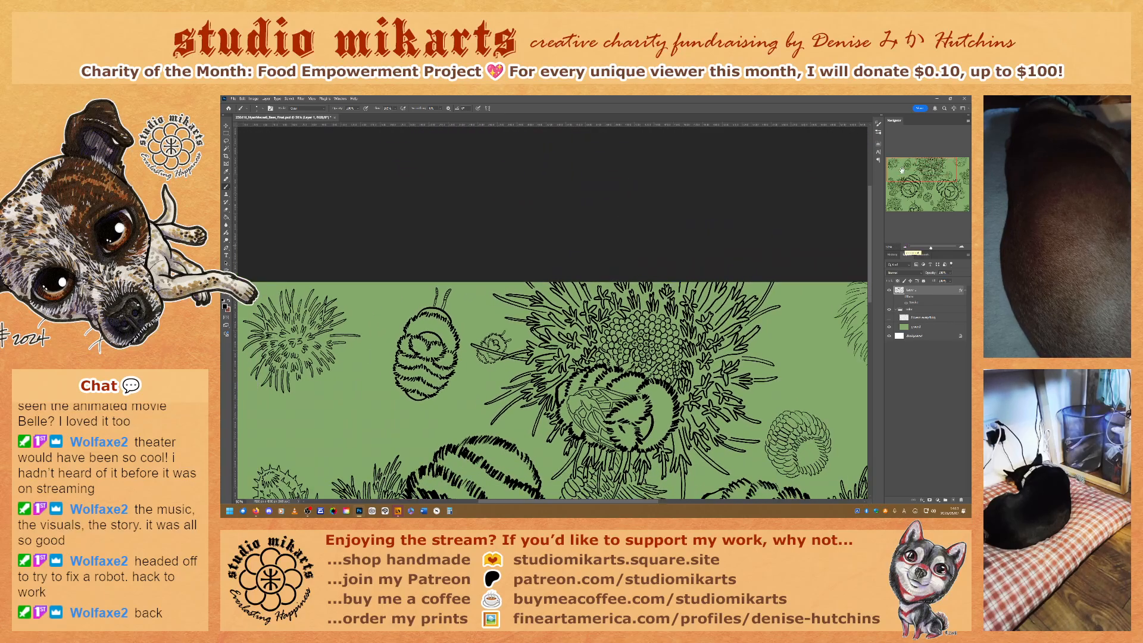
{"action": "left_click_drag", "start_coordinate": [902, 171], "coordinate": [928, 178]}
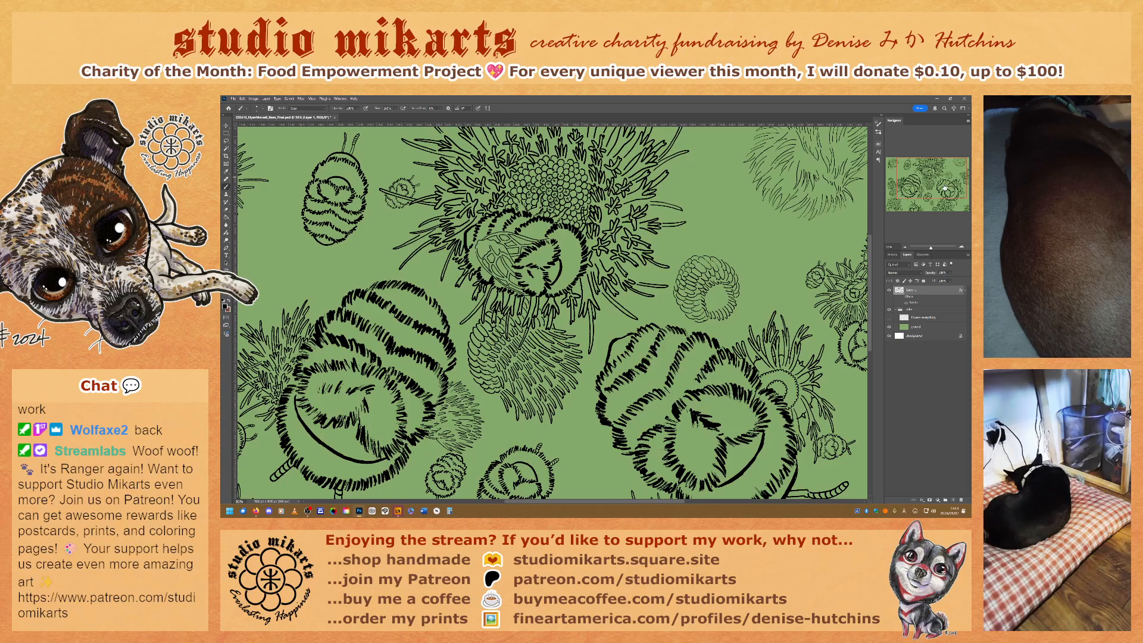
Refine the florets and seed head edge above the bee's wing with the brush in Normal and Clear modes.
{"action": "left_click", "coordinate": [962, 246]}
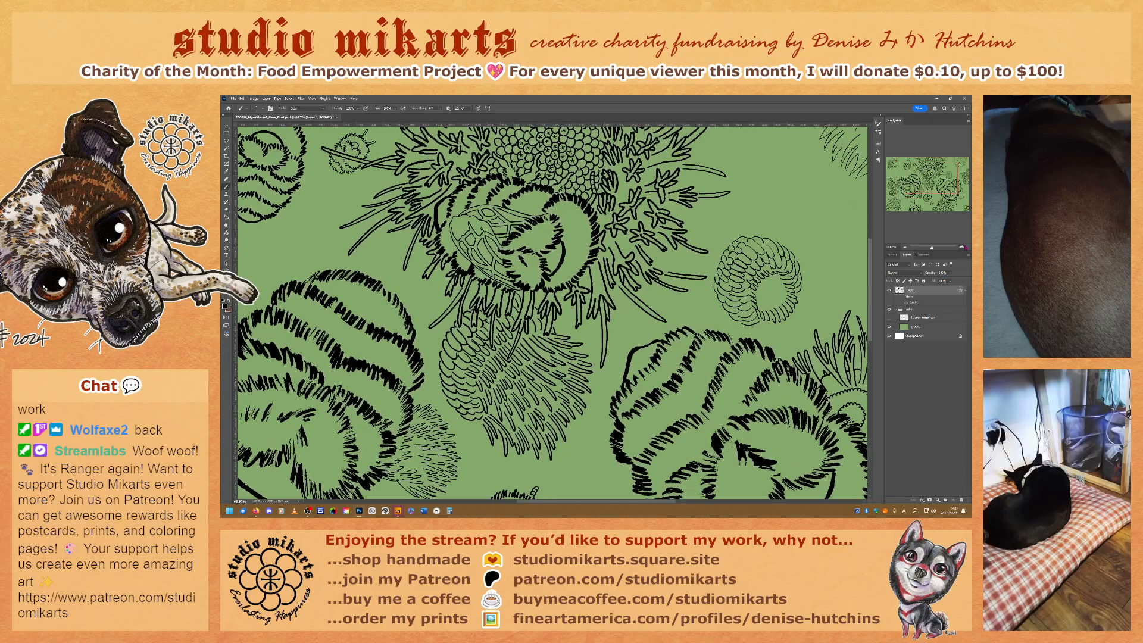
{"action": "left_click", "coordinate": [962, 246]}
{"action": "left_click", "coordinate": [962, 247]}
{"action": "left_click", "coordinate": [935, 174]}
{"action": "left_click_drag", "start_coordinate": [935, 174], "coordinate": [932, 166]}
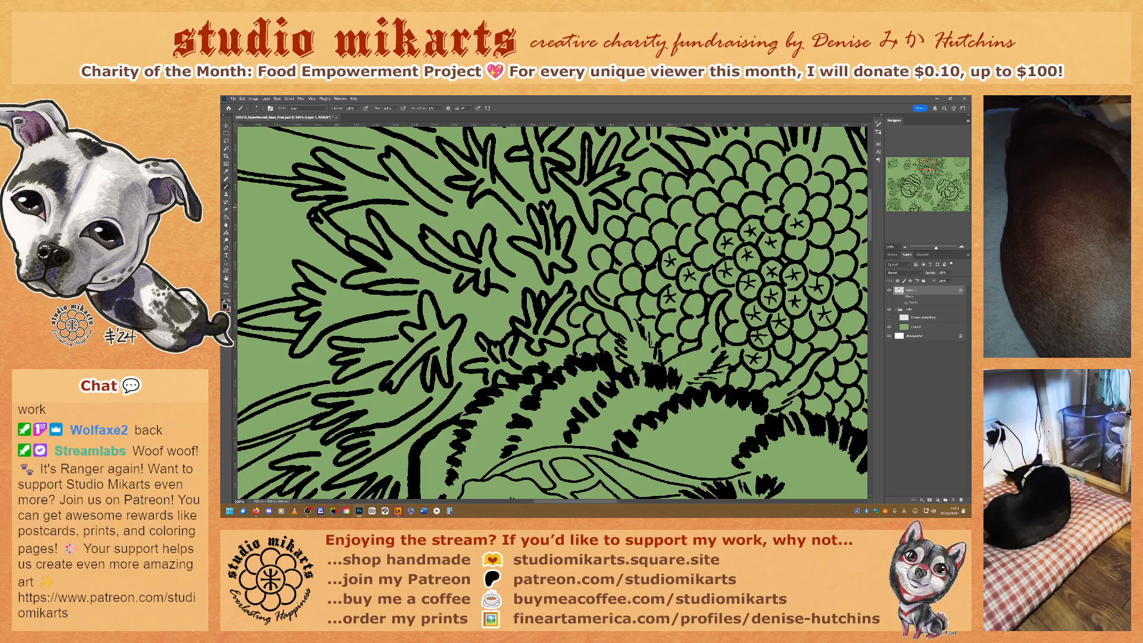
{"action": "key", "text": "shift+alt+n"}
{"action": "key", "text": "alt+shift+r"}
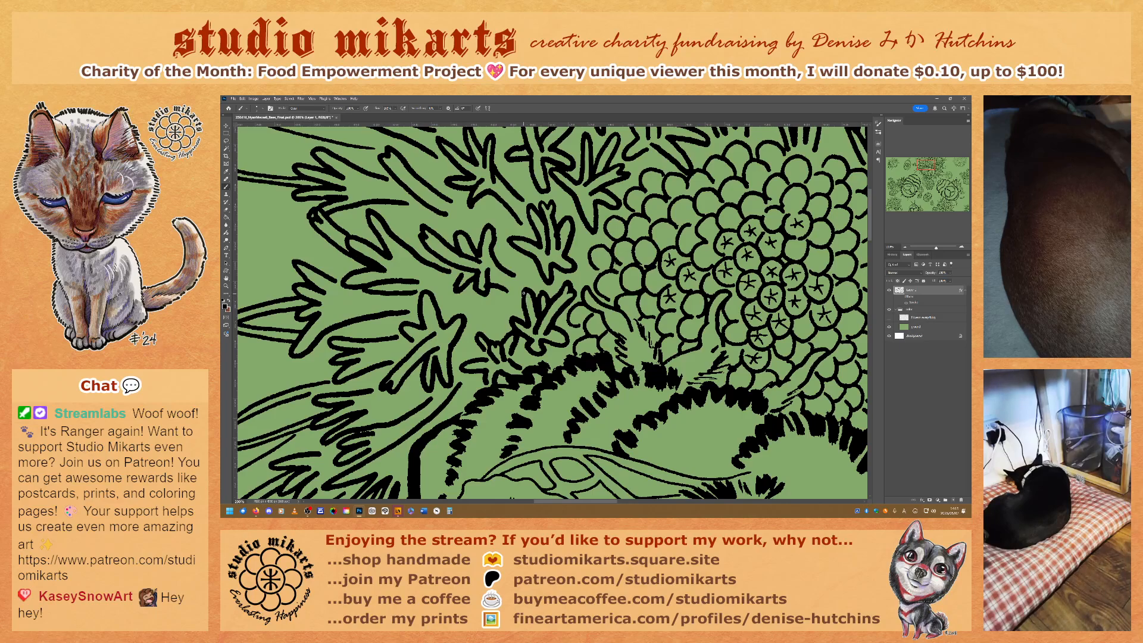
{"action": "key", "text": "alt+shift+n"}
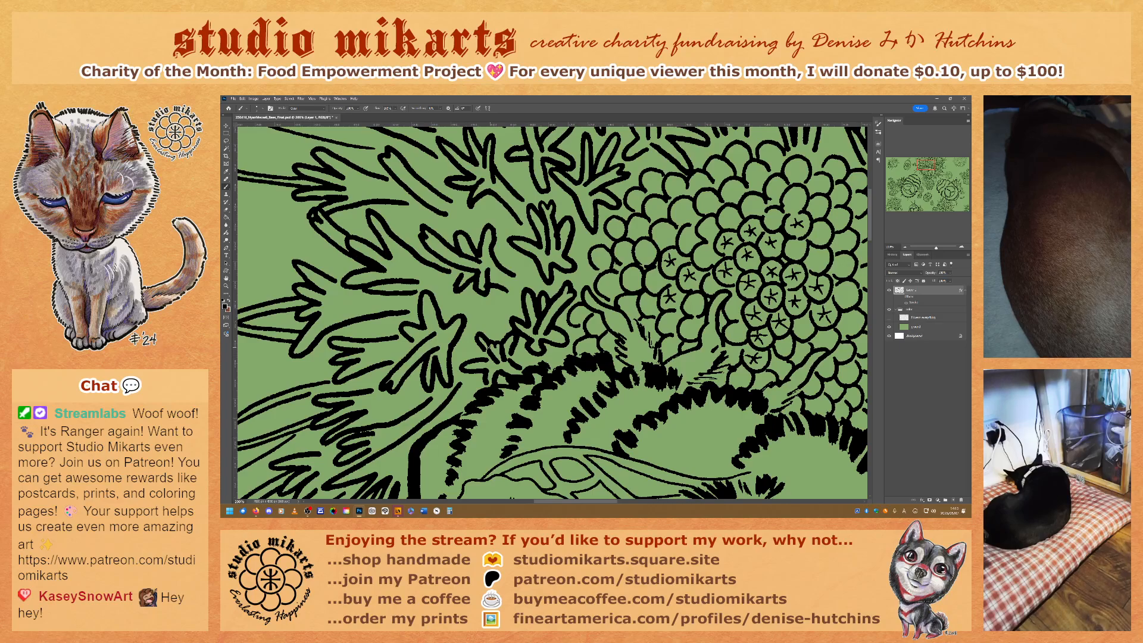
{"action": "key", "text": "alt+shift+n"}
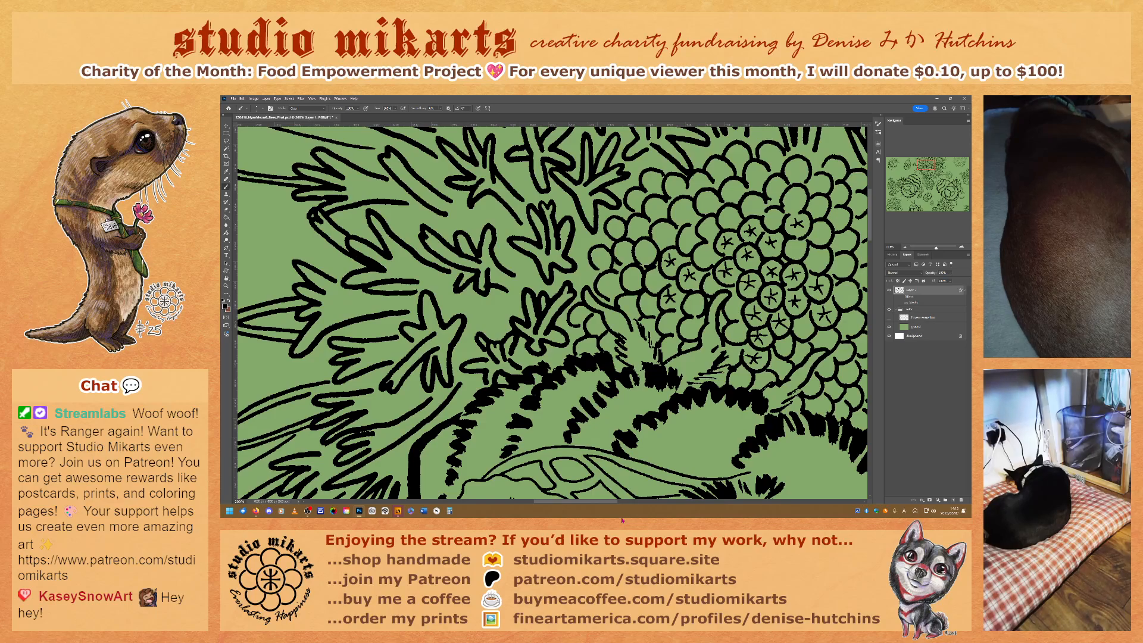
Touch up the thick curved outline of the bee's body beside its wing and the neighbouring petals with the brush in Normal mode.
{"action": "key", "text": "ctrl+minus"}
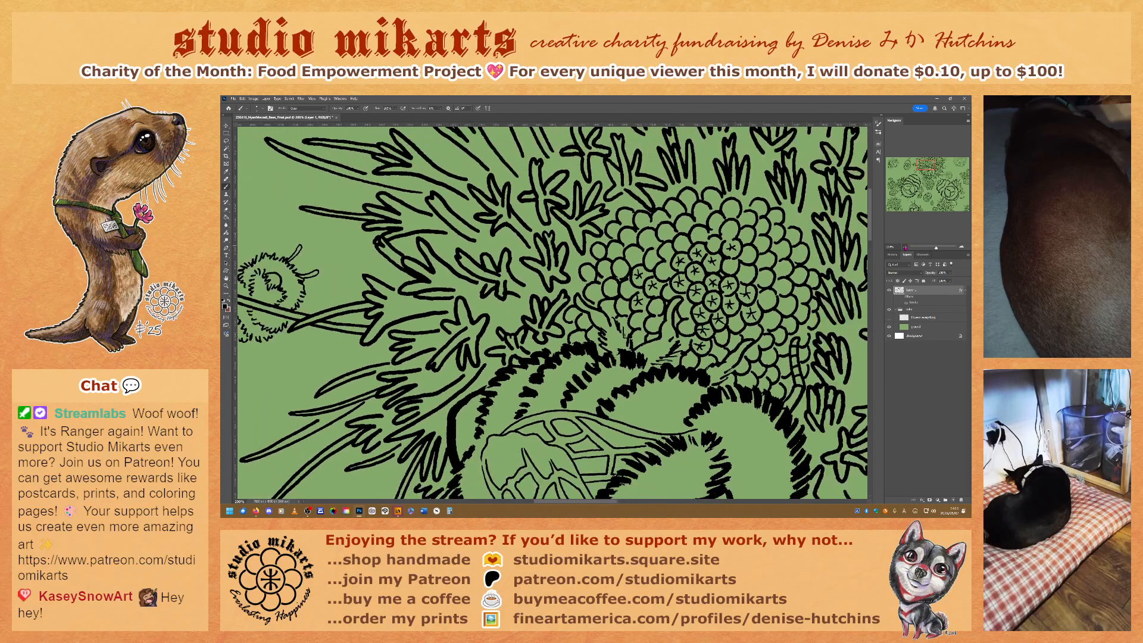
{"action": "key", "text": "ctrl+minus"}
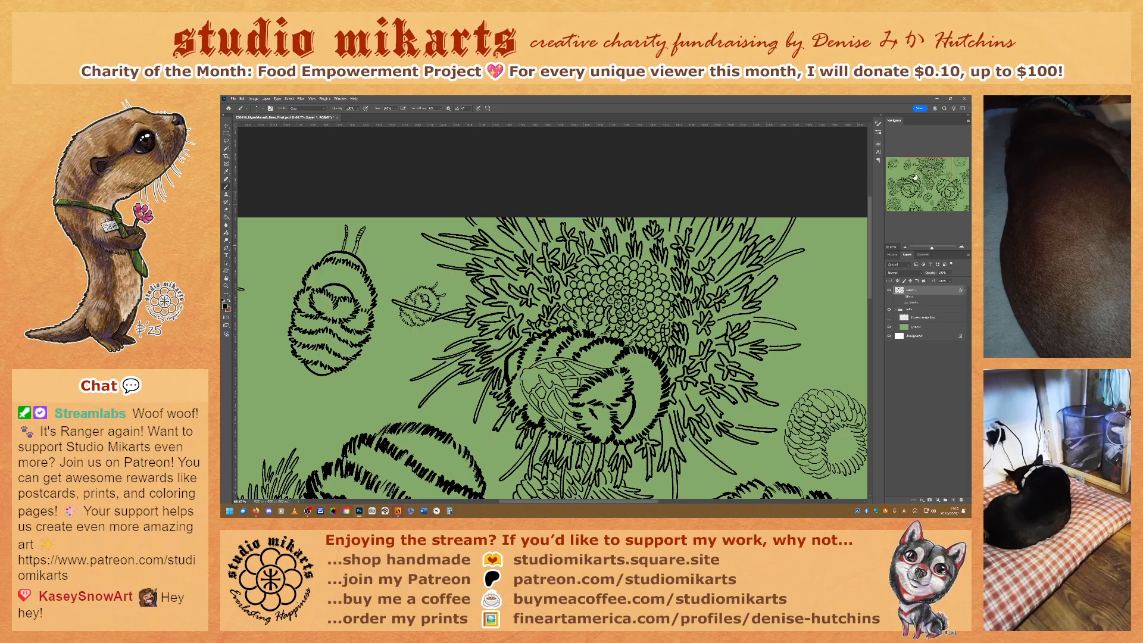
{"action": "left_click_drag", "start_coordinate": [919, 166], "coordinate": [922, 168]}
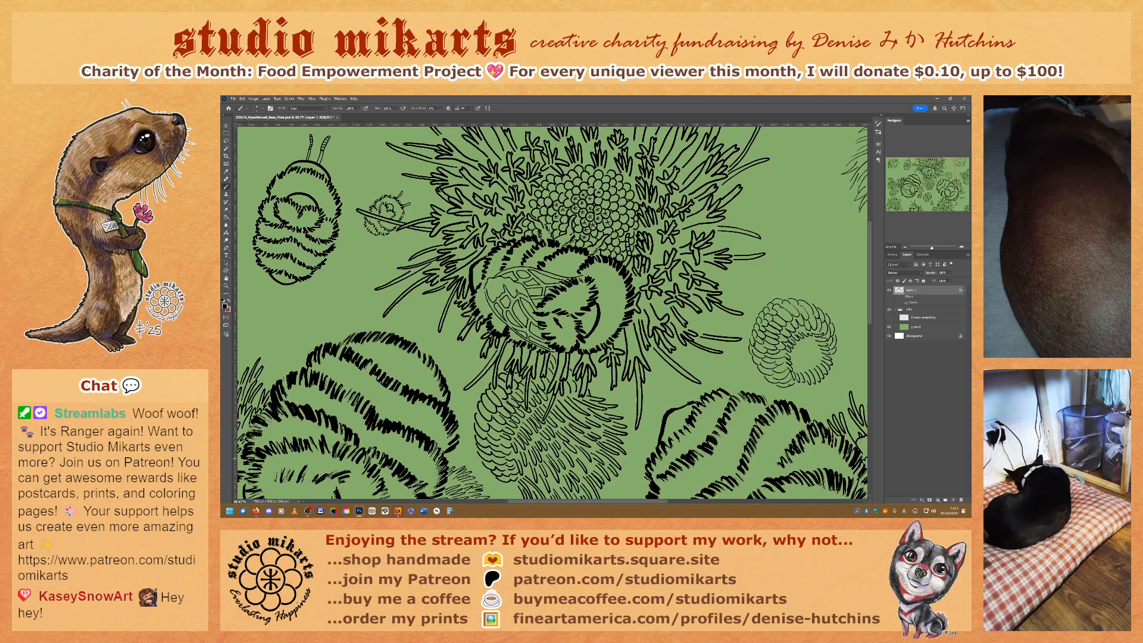
{"action": "key", "text": "ctrl+plus"}
{"action": "key", "text": "ctrl+plus"}
{"action": "key", "text": "ctrl+plus"}
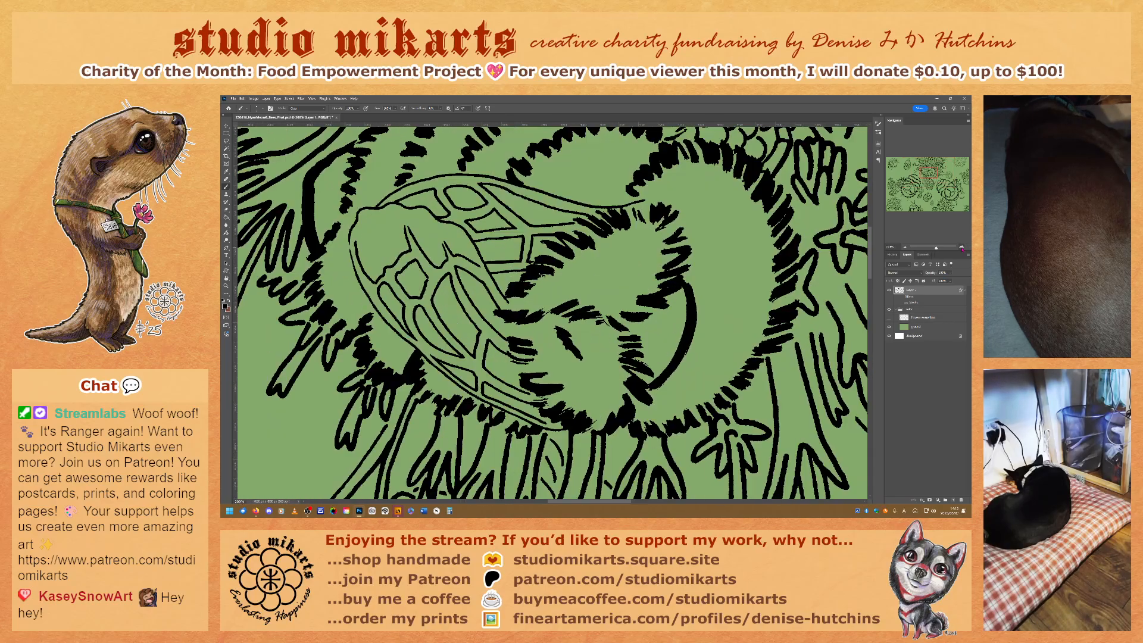
{"action": "left_click_drag", "start_coordinate": [926, 173], "coordinate": [919, 169]}
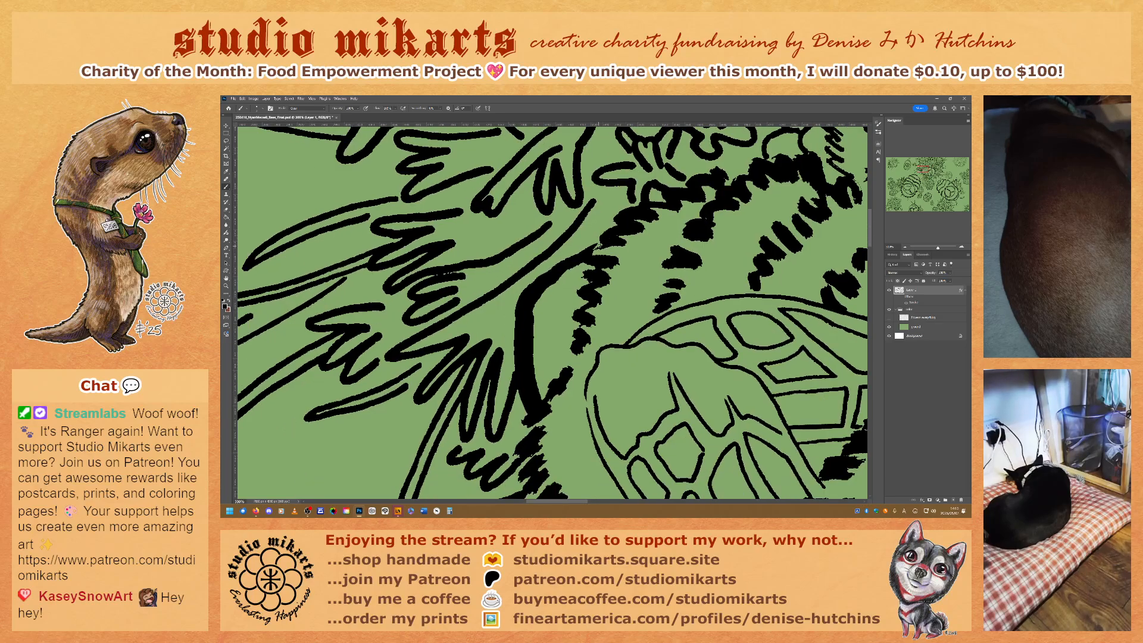
{"action": "key", "text": "alt+shift+n"}
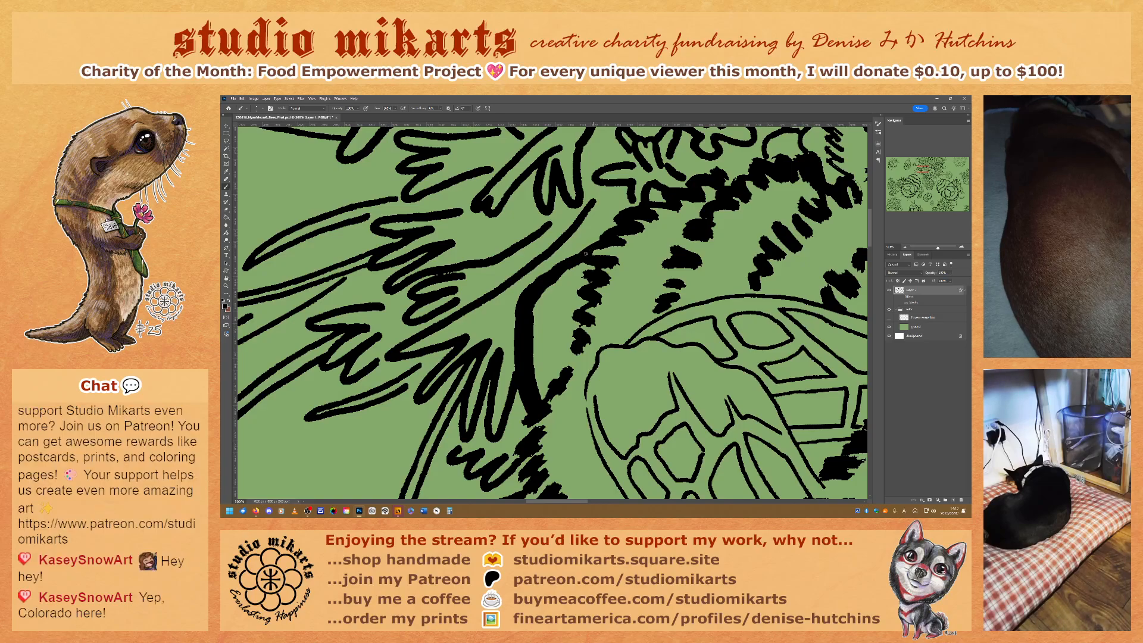
{"action": "left_click_drag", "start_coordinate": [586, 254], "coordinate": [594, 253]}
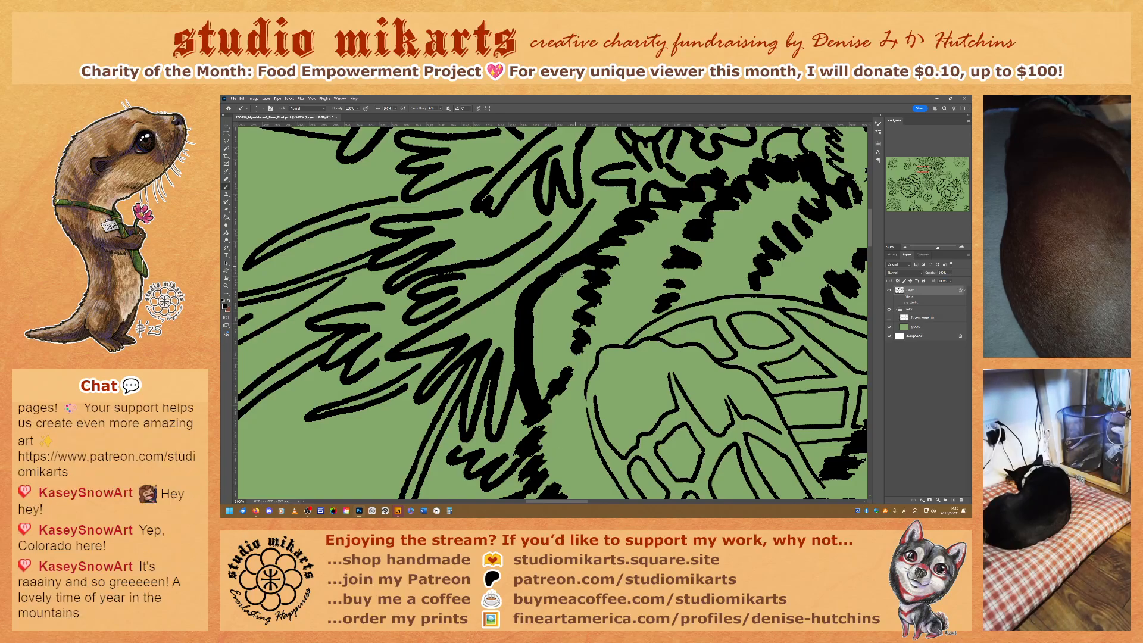
{"action": "left_click_drag", "start_coordinate": [559, 277], "coordinate": [554, 282]}
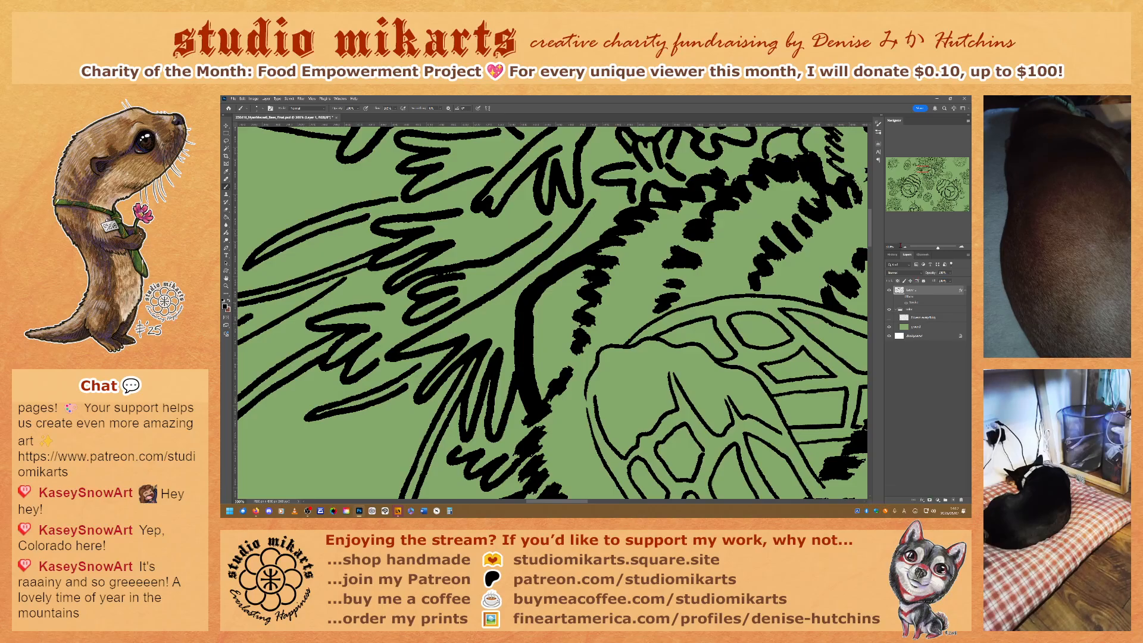
Clean up the outlines of the star-shaped florets around the top of the seed head with the brush in Normal and Clear modes.
{"action": "left_click", "coordinate": [906, 248]}
{"action": "left_click", "coordinate": [906, 247]}
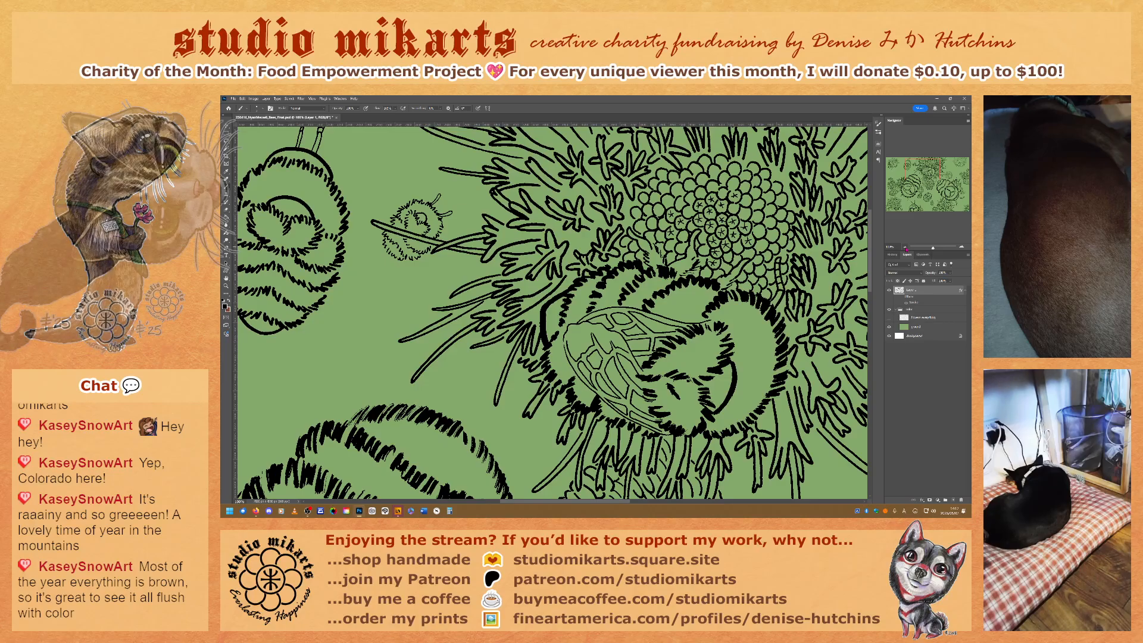
{"action": "left_click", "coordinate": [905, 247]}
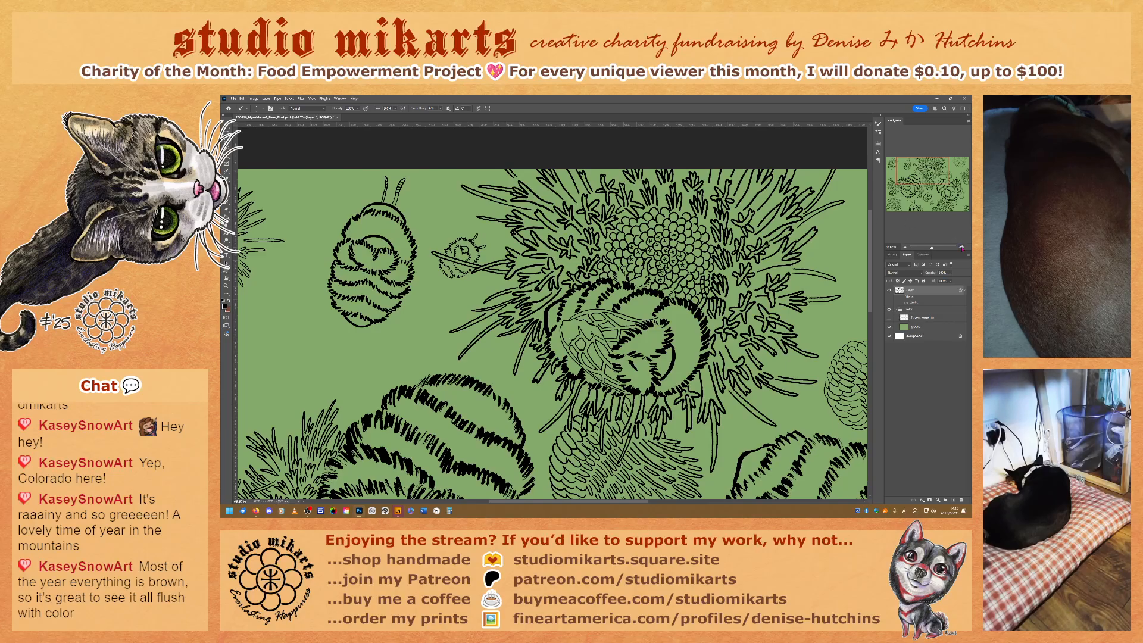
{"action": "left_click", "coordinate": [961, 248]}
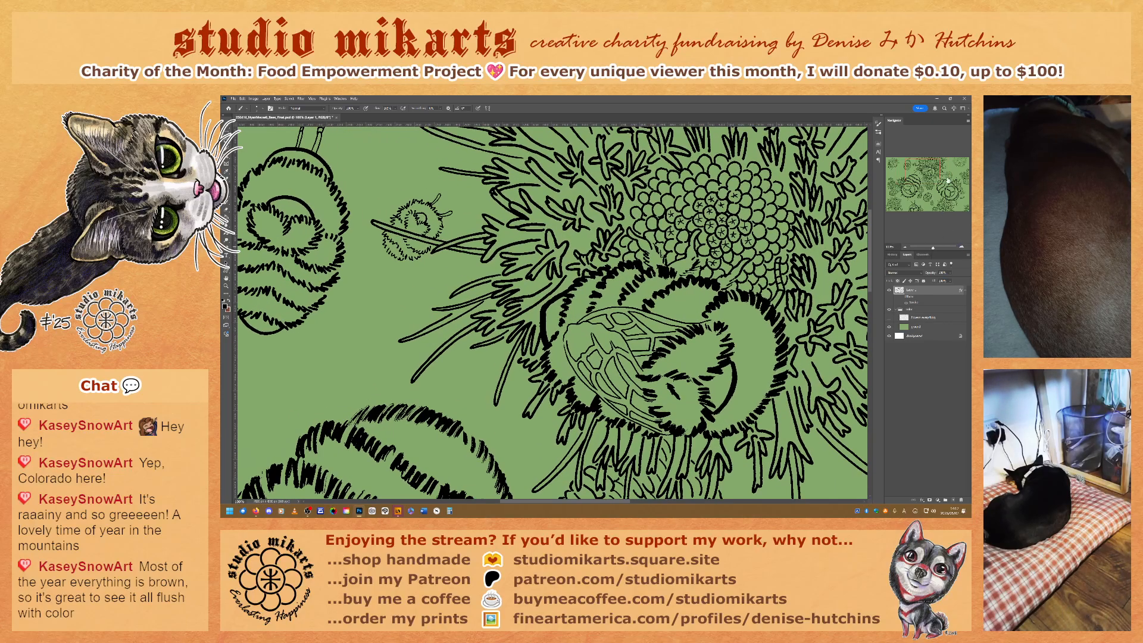
{"action": "left_click_drag", "start_coordinate": [928, 168], "coordinate": [937, 154]}
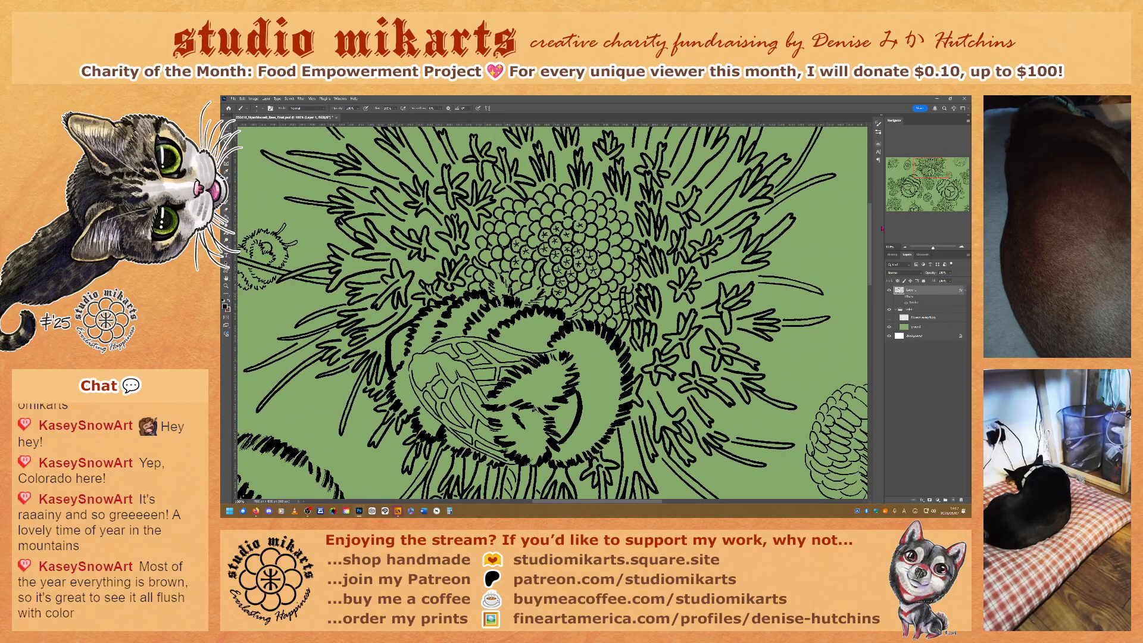
{"action": "left_click", "coordinate": [962, 247]}
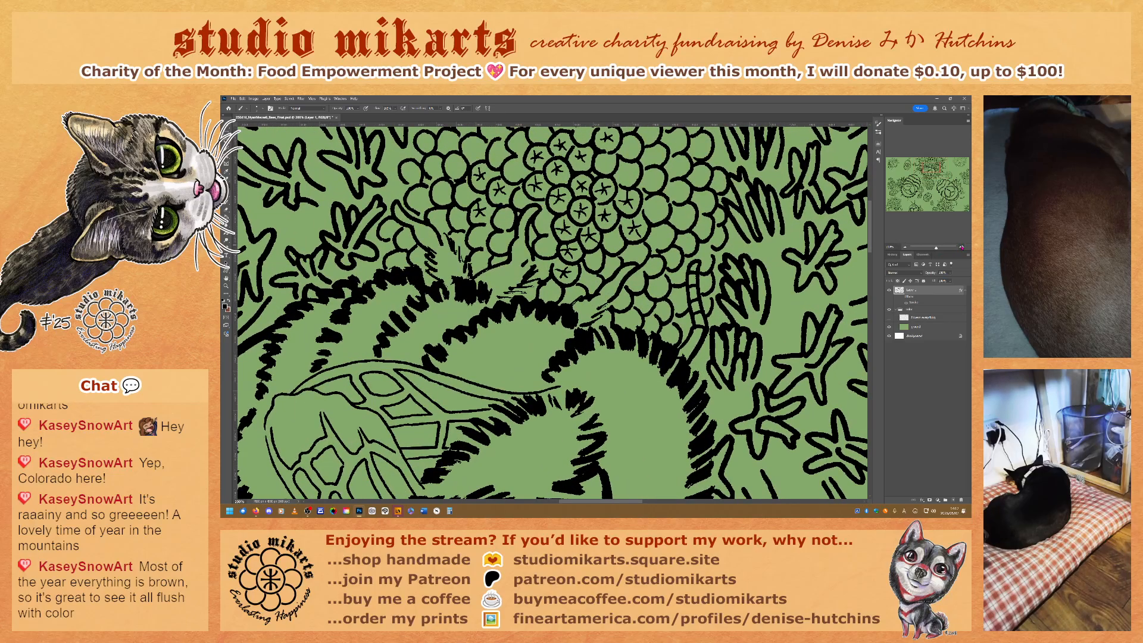
{"action": "left_click_drag", "start_coordinate": [931, 180], "coordinate": [931, 159]}
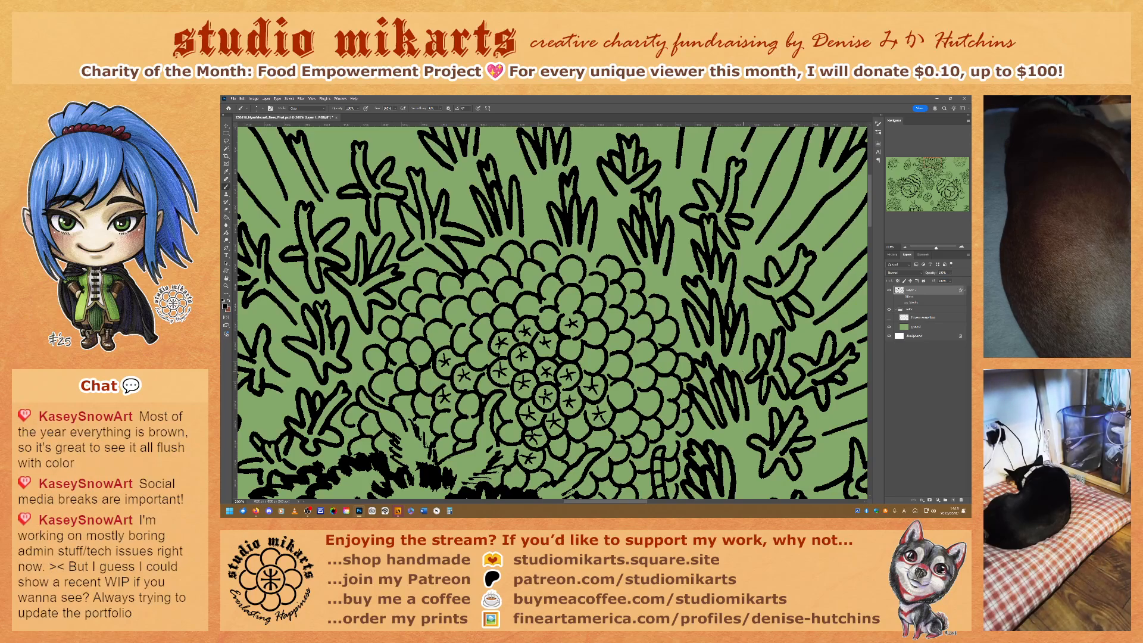
{"action": "key", "text": "shift+alt+n"}
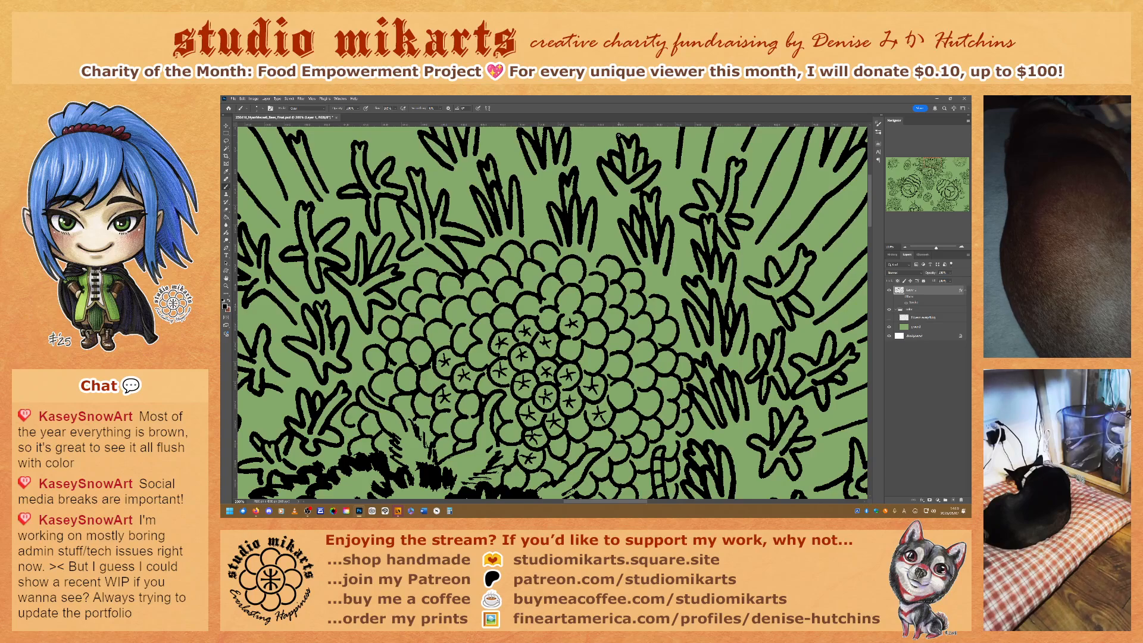
{"action": "key", "text": "shift+alt+n"}
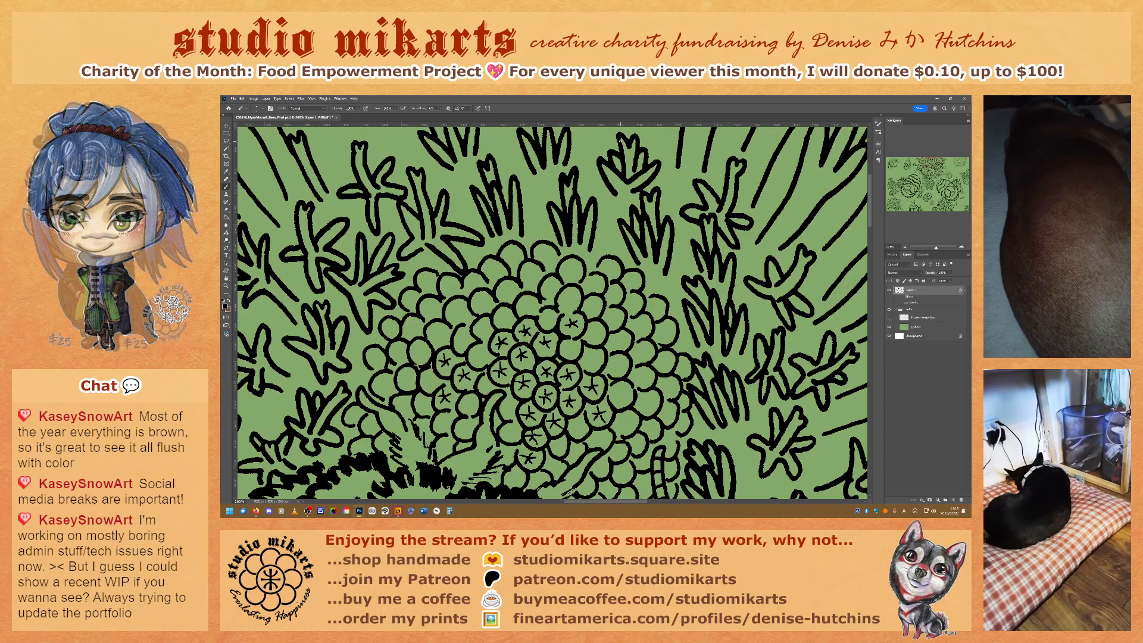
{"action": "key", "text": "shift+alt+r"}
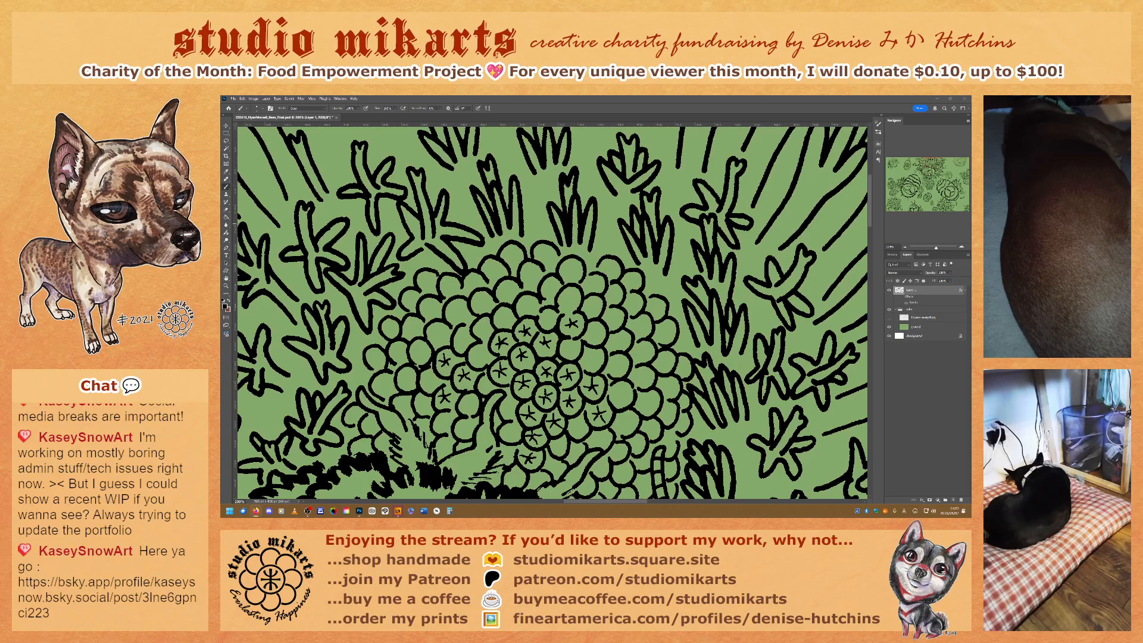
Bring the browser window showing the Bluesky work-in-progress artwork post over the canvas to view it.
{"action": "left_click_drag", "start_coordinate": [970, 234], "coordinate": [584, 110]}
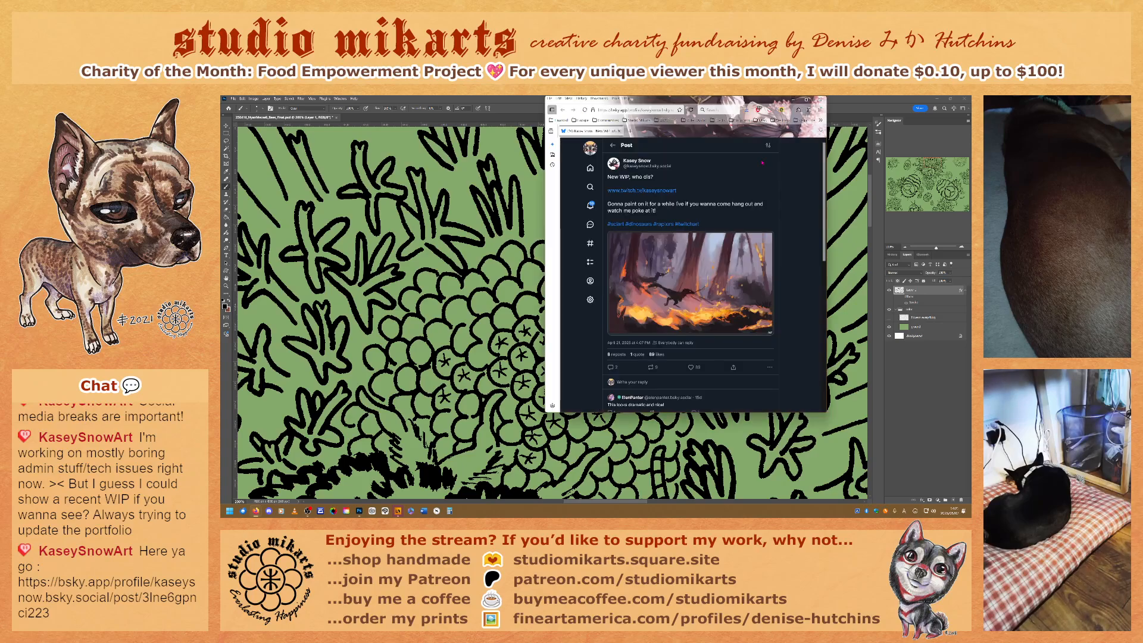
View the post's forest-fire artwork at full size in the maximised browser window and close it to return to the Photoshop canvas.
{"action": "left_click", "coordinate": [806, 100]}
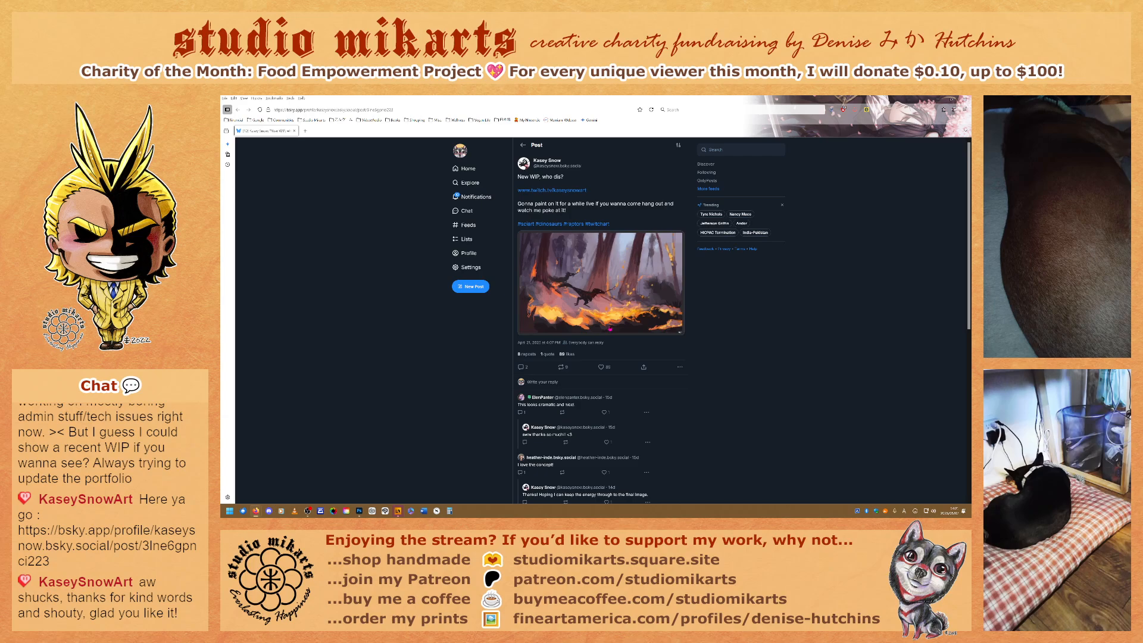
{"action": "left_click", "coordinate": [587, 277]}
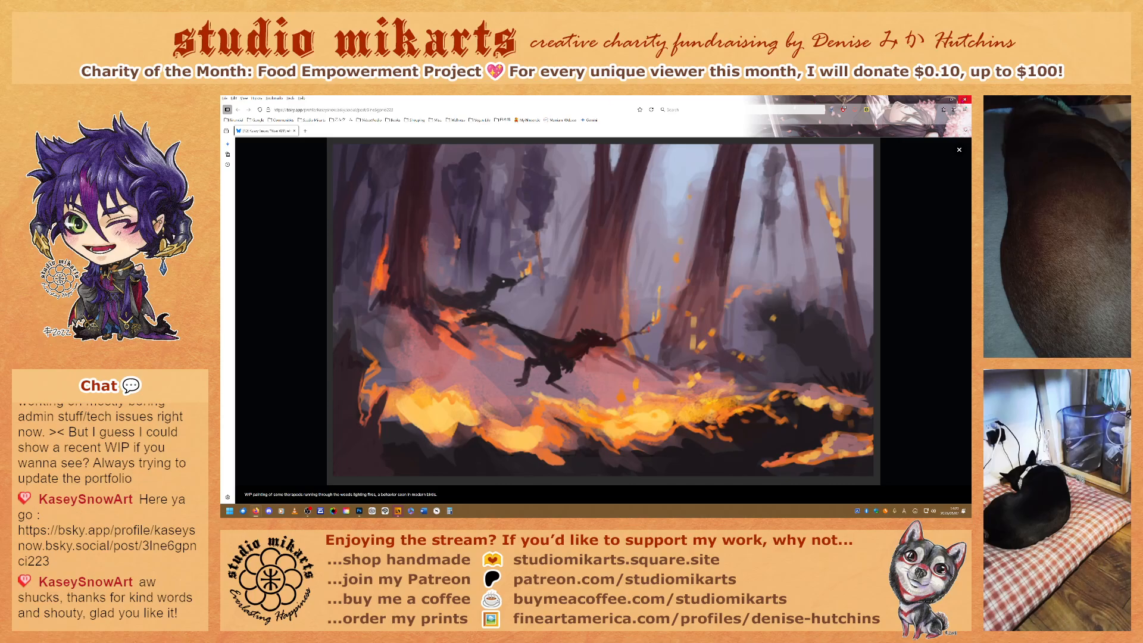
{"action": "left_click", "coordinate": [965, 100]}
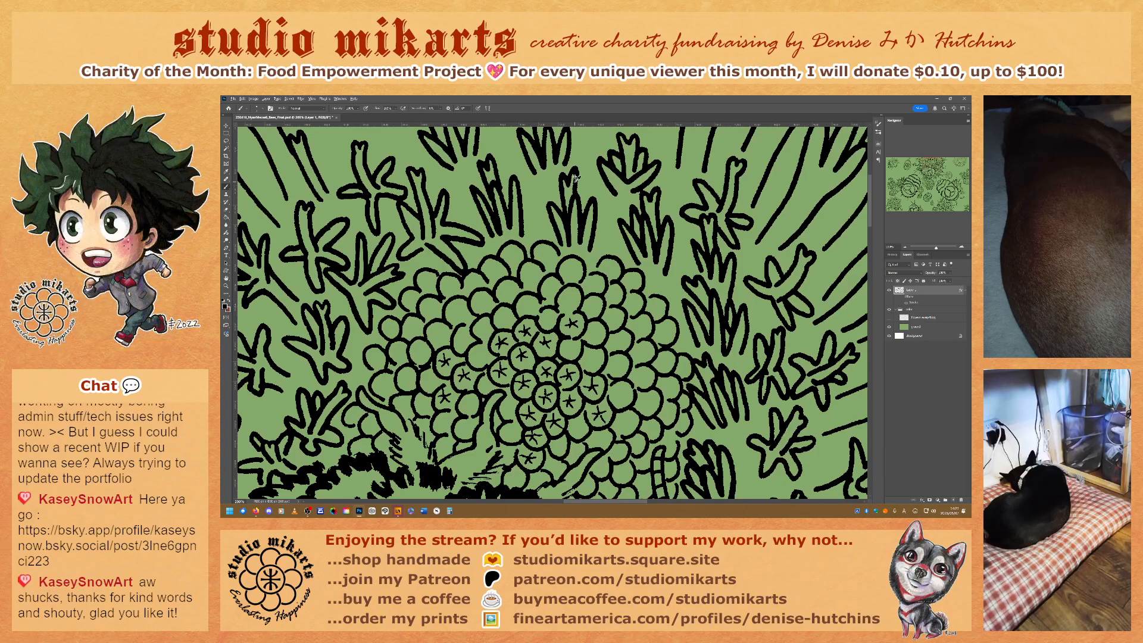
Touch up the floret and petal outlines above and to the right of the large flower's seed head with the brush in Normal mode.
{"action": "key", "text": "shift+alt+n"}
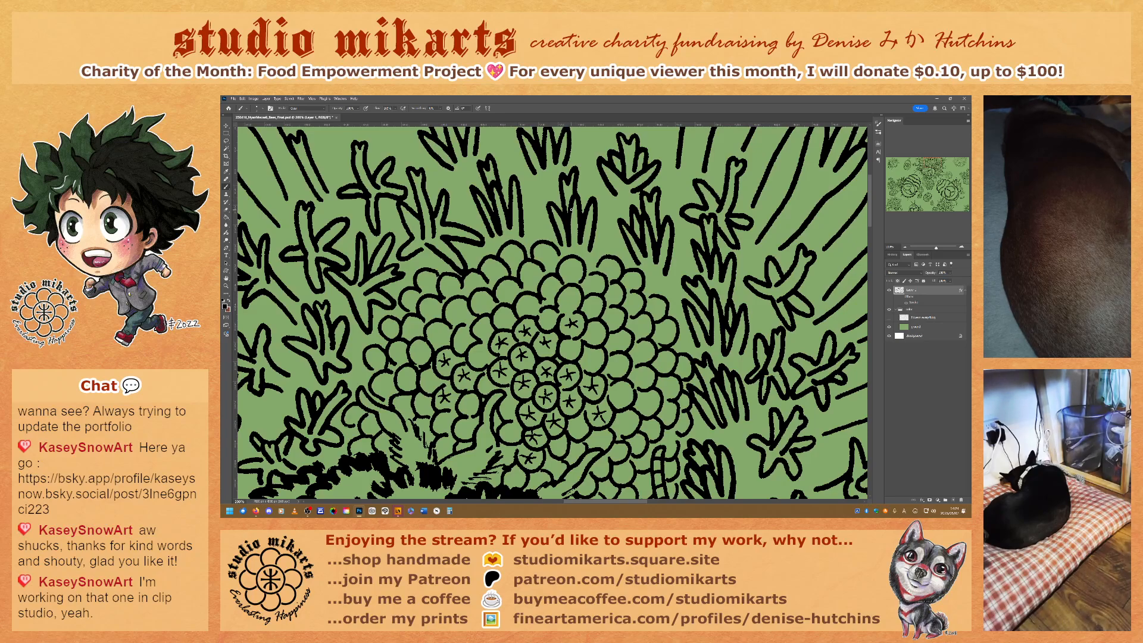
{"action": "key", "text": "shift+alt+n"}
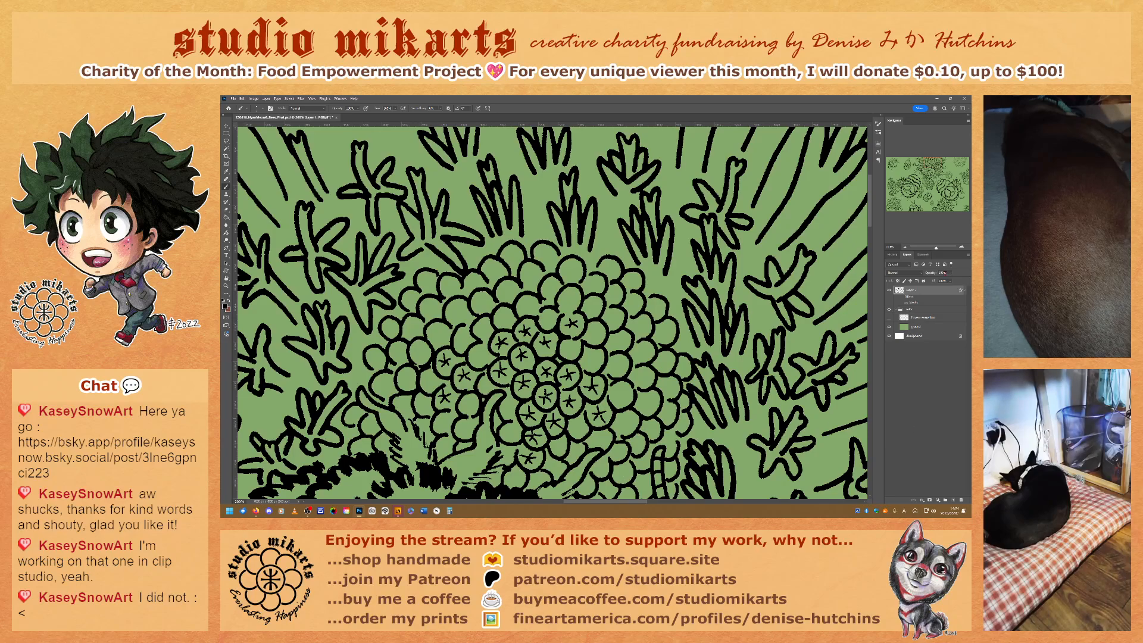
{"action": "left_click_drag", "start_coordinate": [927, 161], "coordinate": [934, 159]}
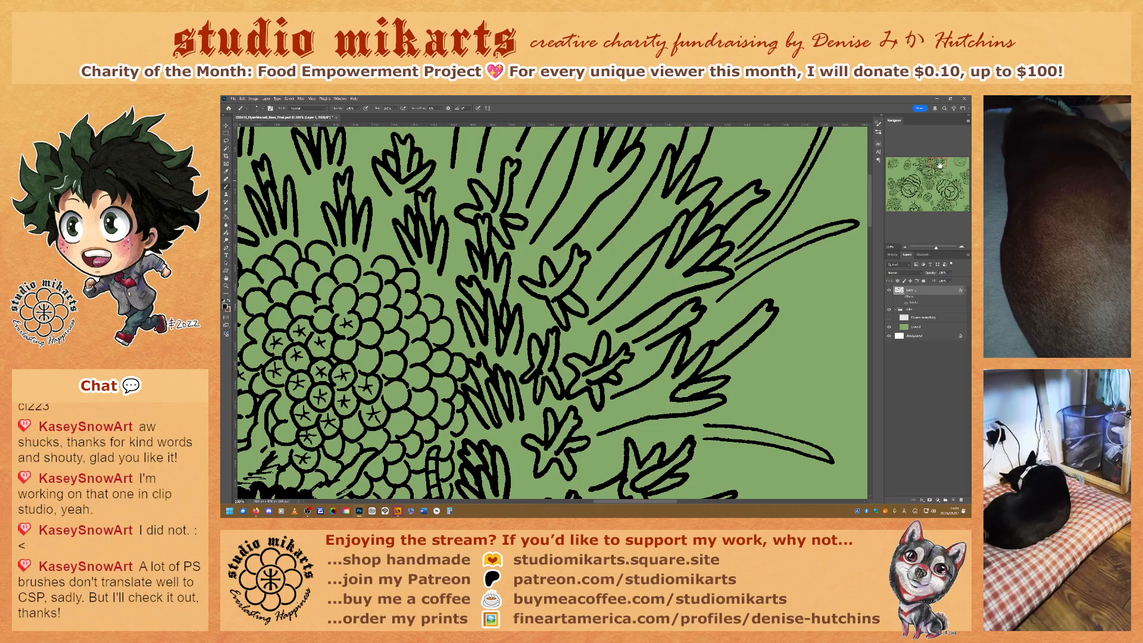
{"action": "left_click_drag", "start_coordinate": [940, 166], "coordinate": [940, 169]}
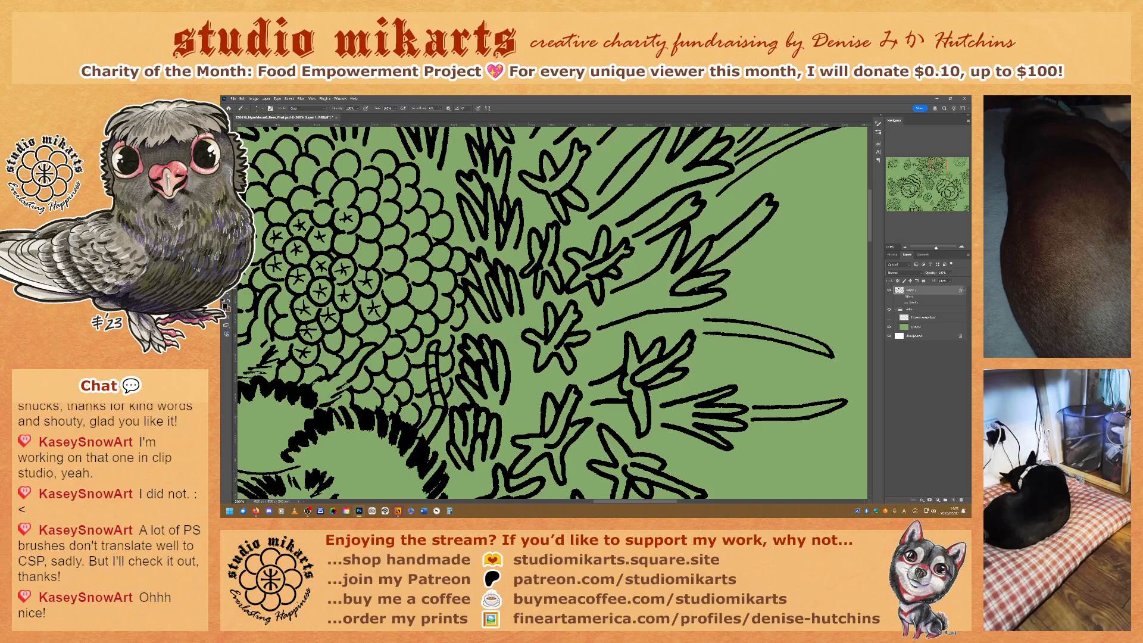
{"action": "left_click_drag", "start_coordinate": [681, 291], "coordinate": [687, 291]}
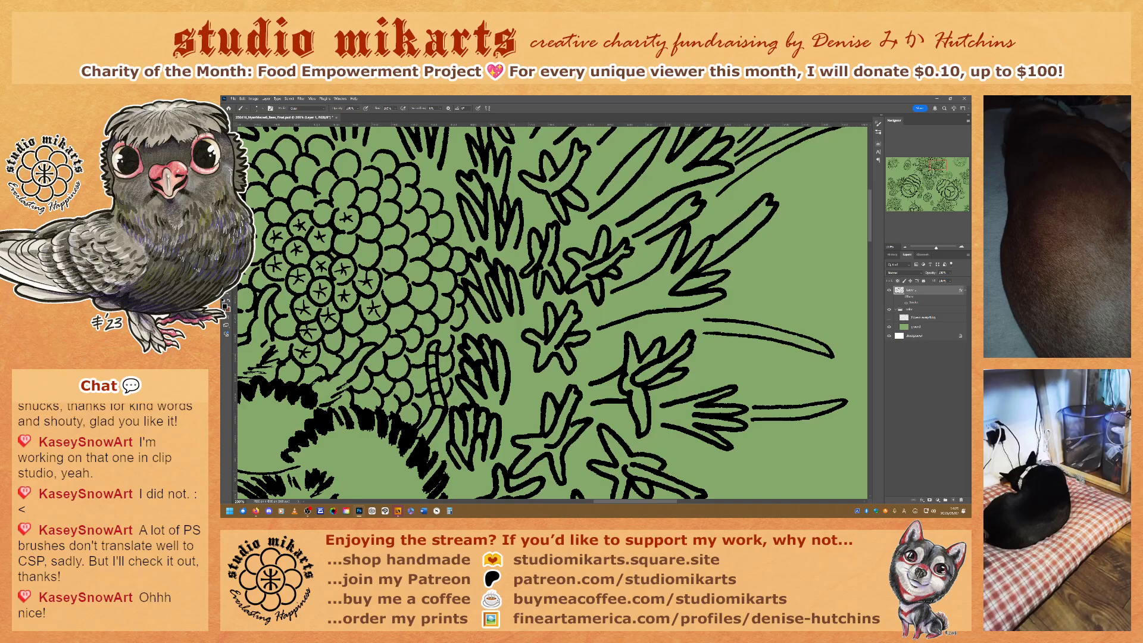
{"action": "key", "text": "shift+alt+n"}
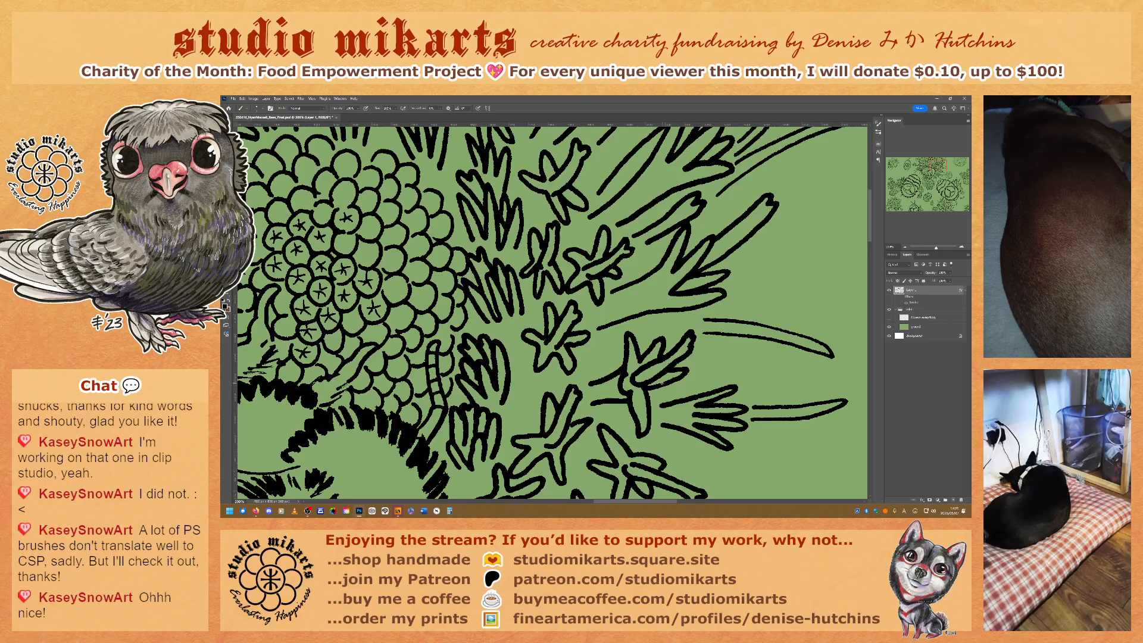
Examine the line art of the bees and flowers across the upper and central parts of the pattern at several magnifications.
{"action": "left_click", "coordinate": [905, 248]}
{"action": "left_click", "coordinate": [904, 248]}
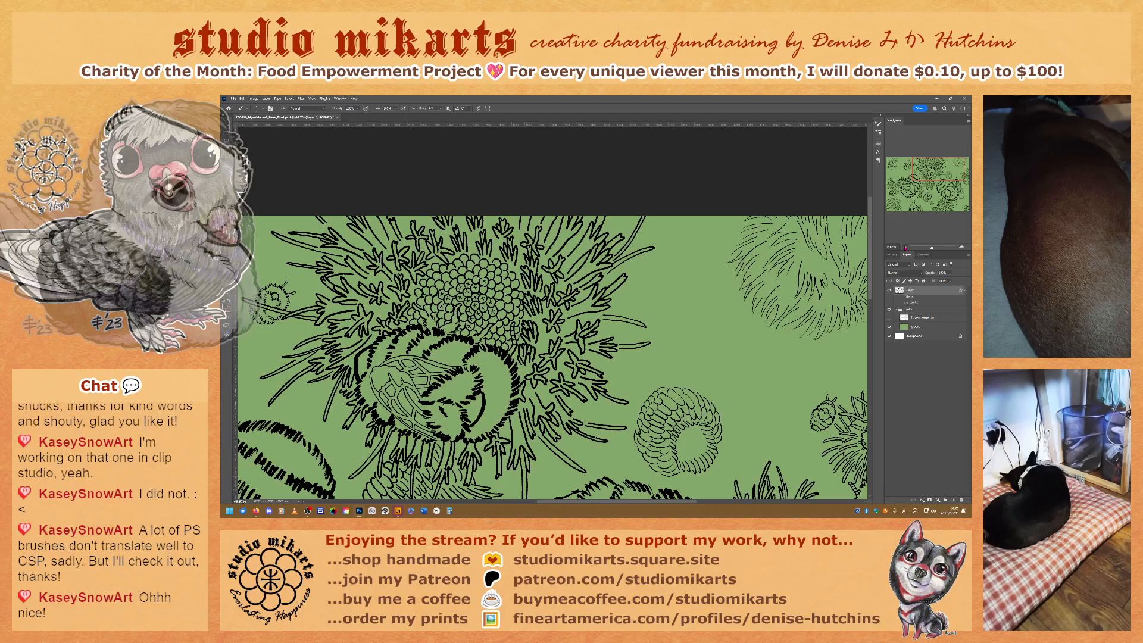
{"action": "left_click", "coordinate": [905, 248]}
{"action": "left_click_drag", "start_coordinate": [934, 160], "coordinate": [922, 168]}
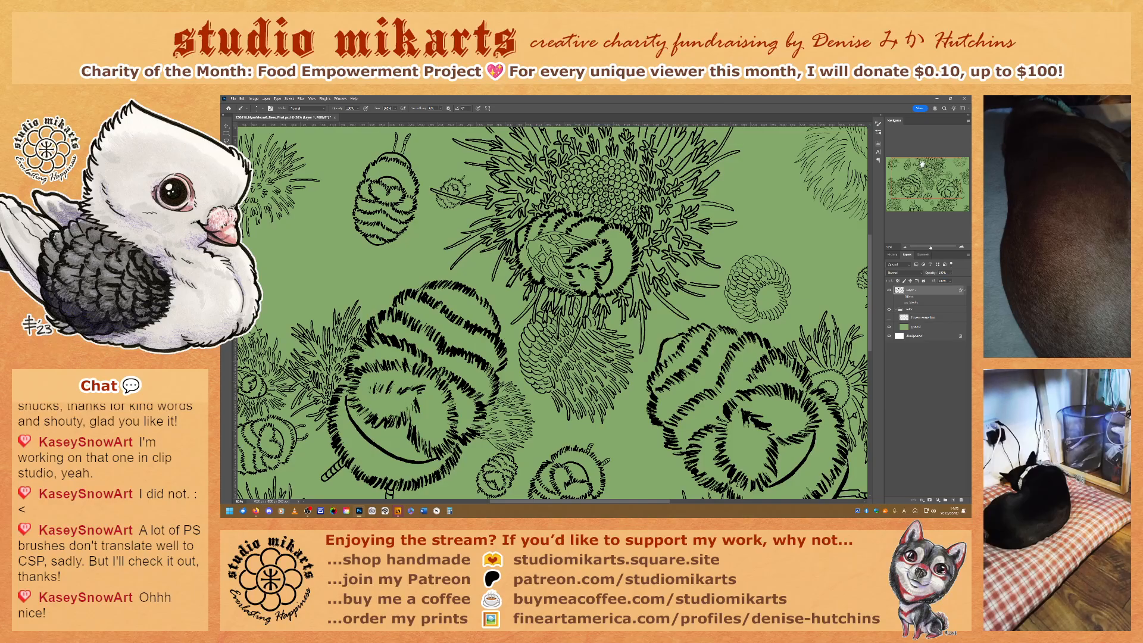
{"action": "left_click_drag", "start_coordinate": [931, 176], "coordinate": [906, 192]}
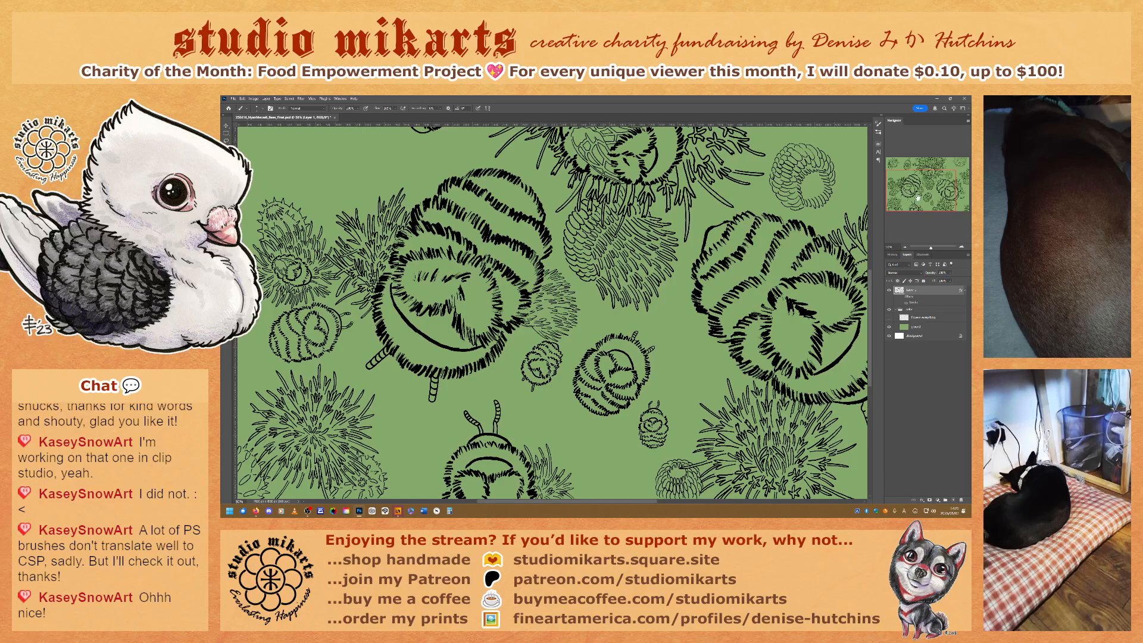
{"action": "left_click_drag", "start_coordinate": [919, 198], "coordinate": [921, 200]}
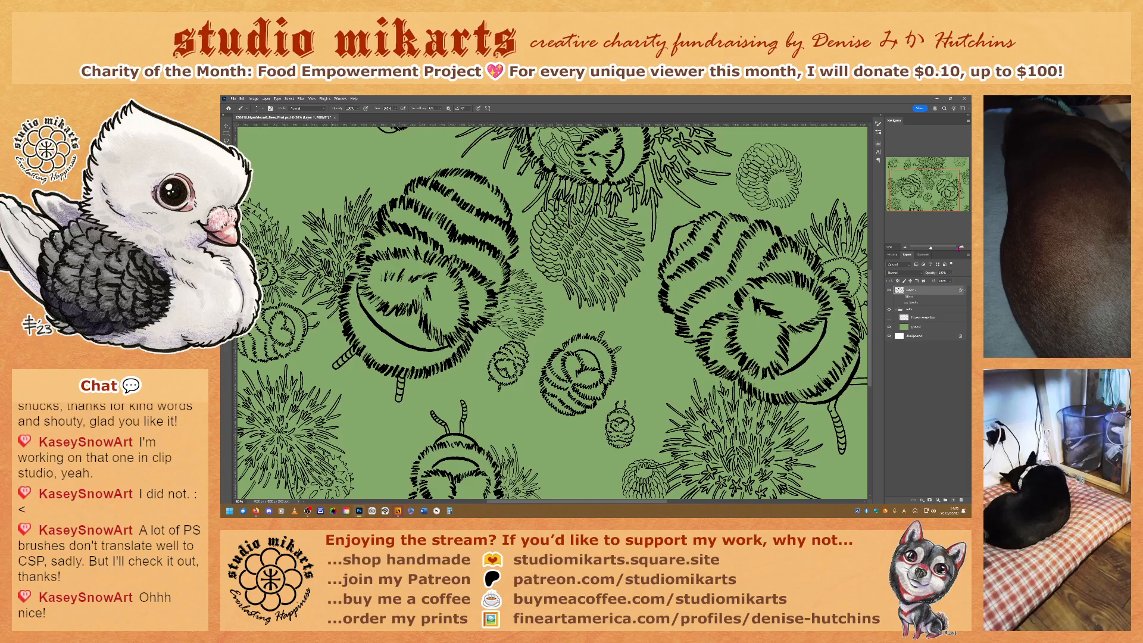
{"action": "left_click", "coordinate": [960, 247]}
{"action": "left_click", "coordinate": [937, 249]}
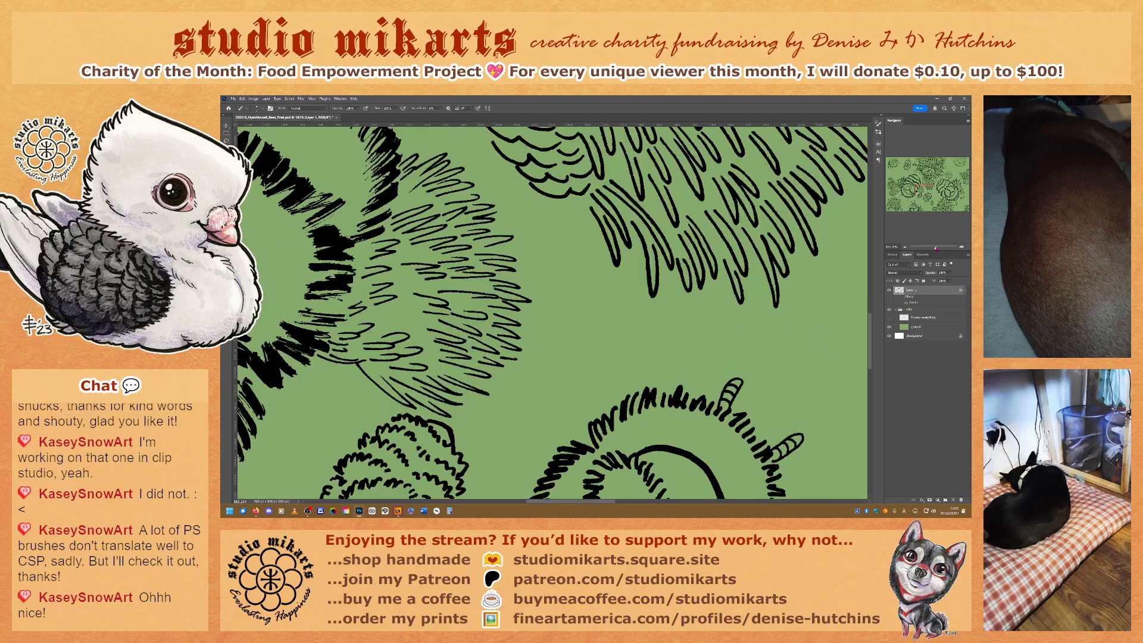
{"action": "left_click", "coordinate": [962, 247]}
{"action": "left_click_drag", "start_coordinate": [917, 188], "coordinate": [926, 199]}
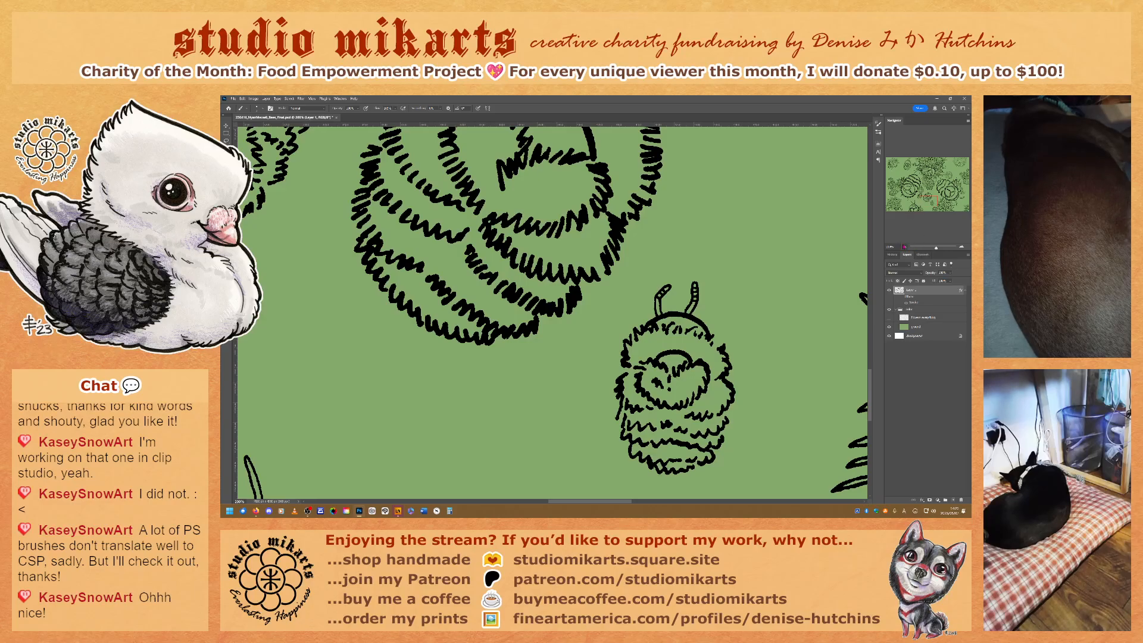
{"action": "left_click", "coordinate": [905, 246]}
{"action": "left_click_drag", "start_coordinate": [918, 209], "coordinate": [958, 149]}
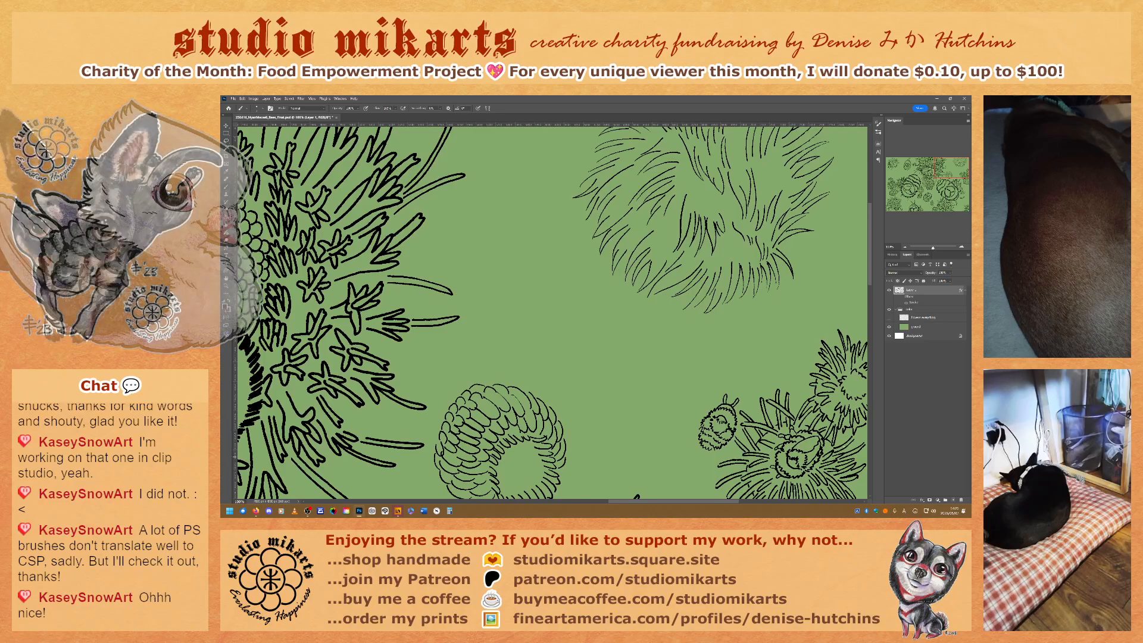
Clean up the wispy petal strokes of the feathery flower near the pattern's upper right with the brush, erasing rough edges.
{"action": "left_click", "coordinate": [960, 248]}
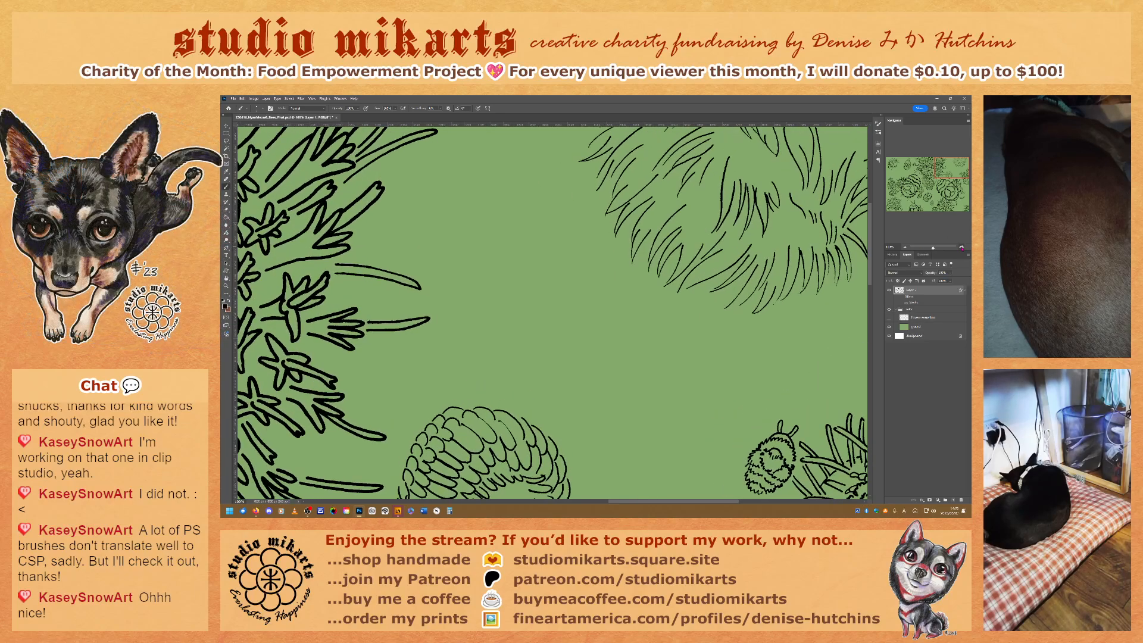
{"action": "left_click", "coordinate": [962, 248]}
{"action": "left_click_drag", "start_coordinate": [950, 167], "coordinate": [958, 143]}
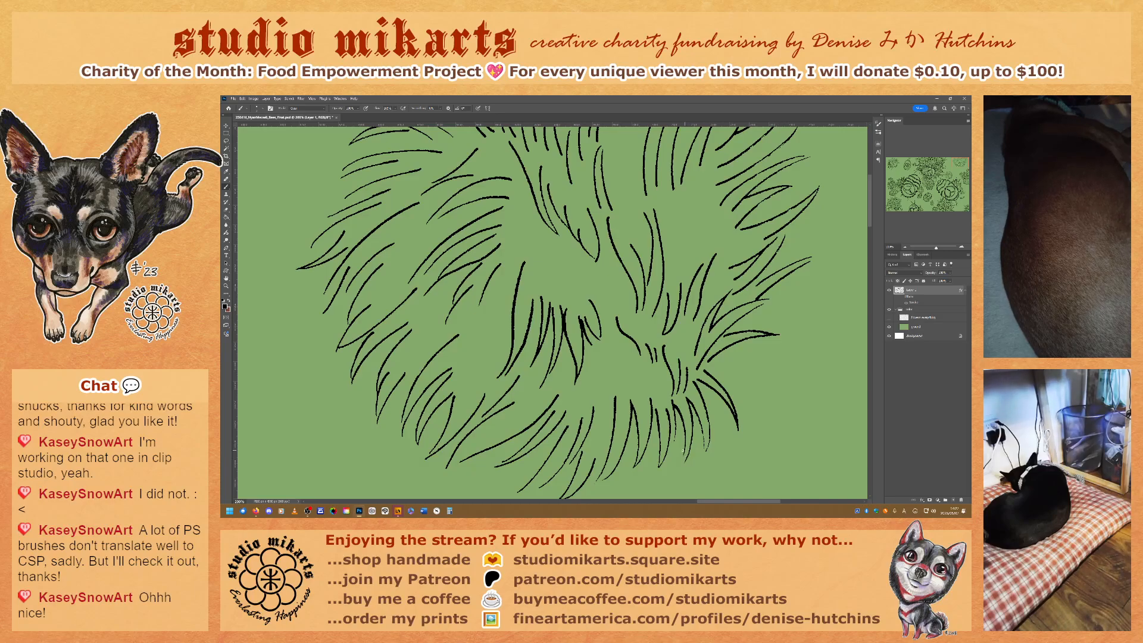
{"action": "key", "text": "grave"}
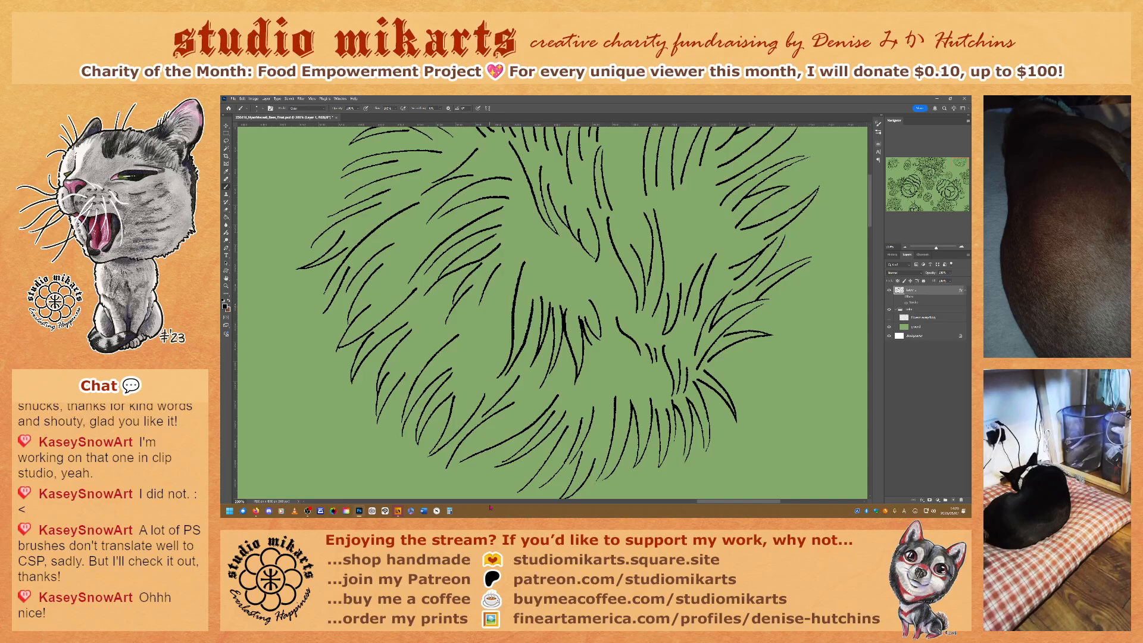
Refine the overlapping petal outlines of the ring-shaped flower with the brush, painting in Normal mode and erasing rough edges.
{"action": "left_click_drag", "start_coordinate": [960, 162], "coordinate": [947, 175]}
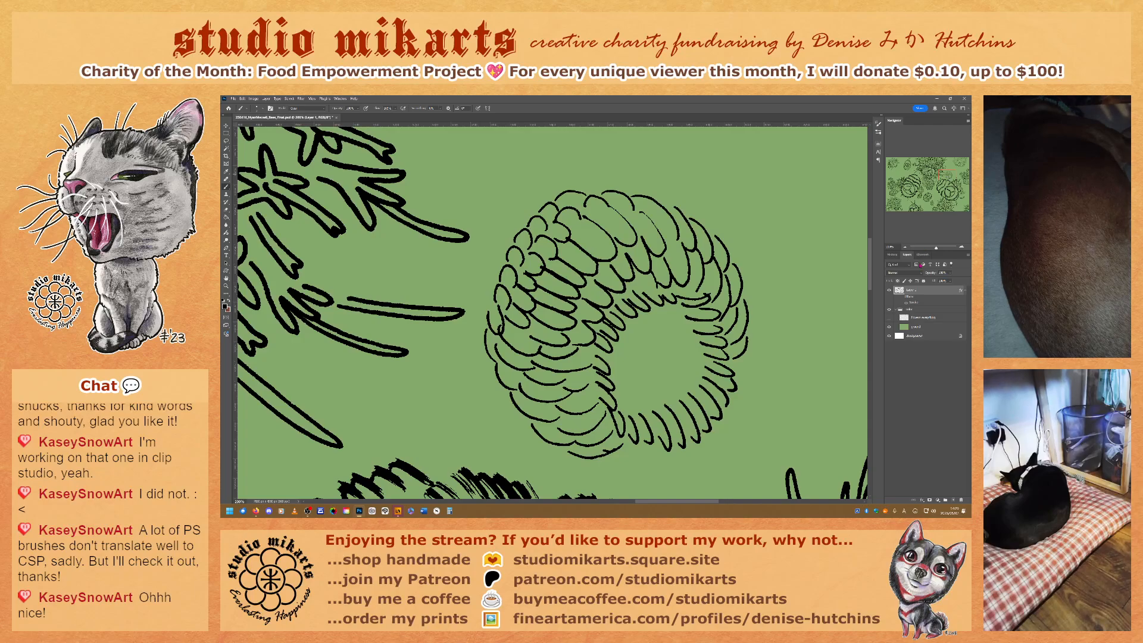
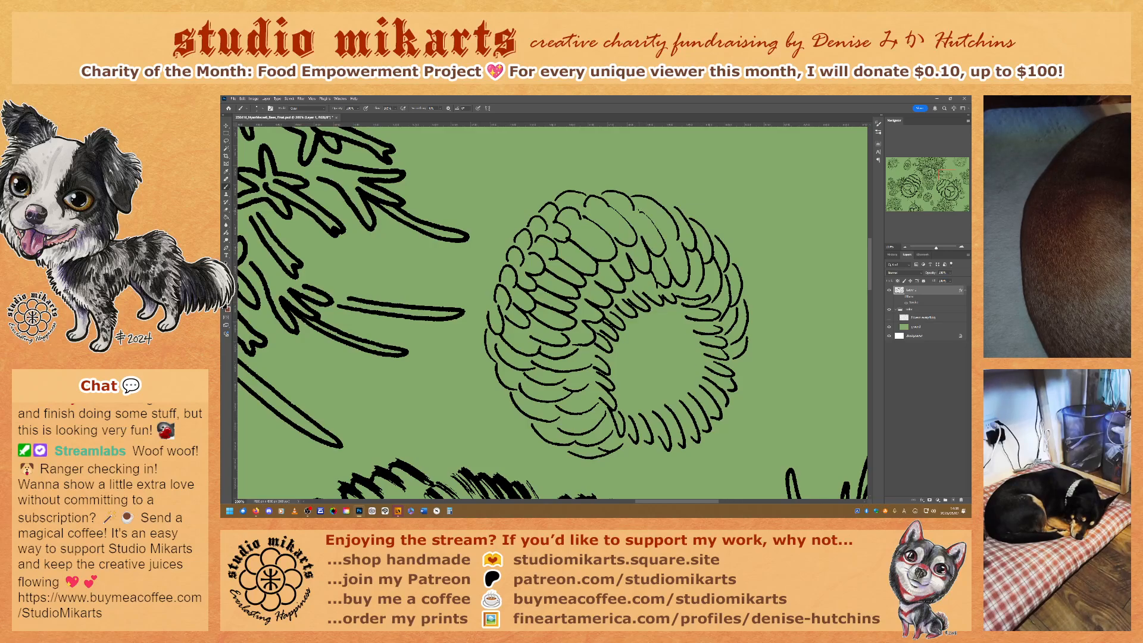
{"action": "key", "text": "alt+shift+n"}
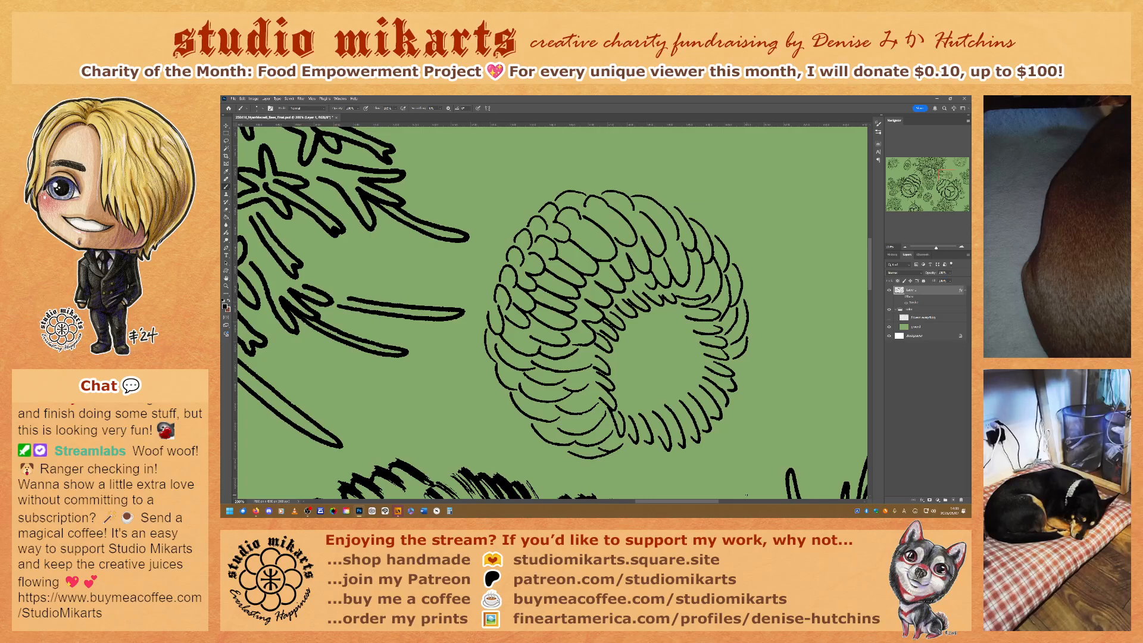
{"action": "key", "text": "grave"}
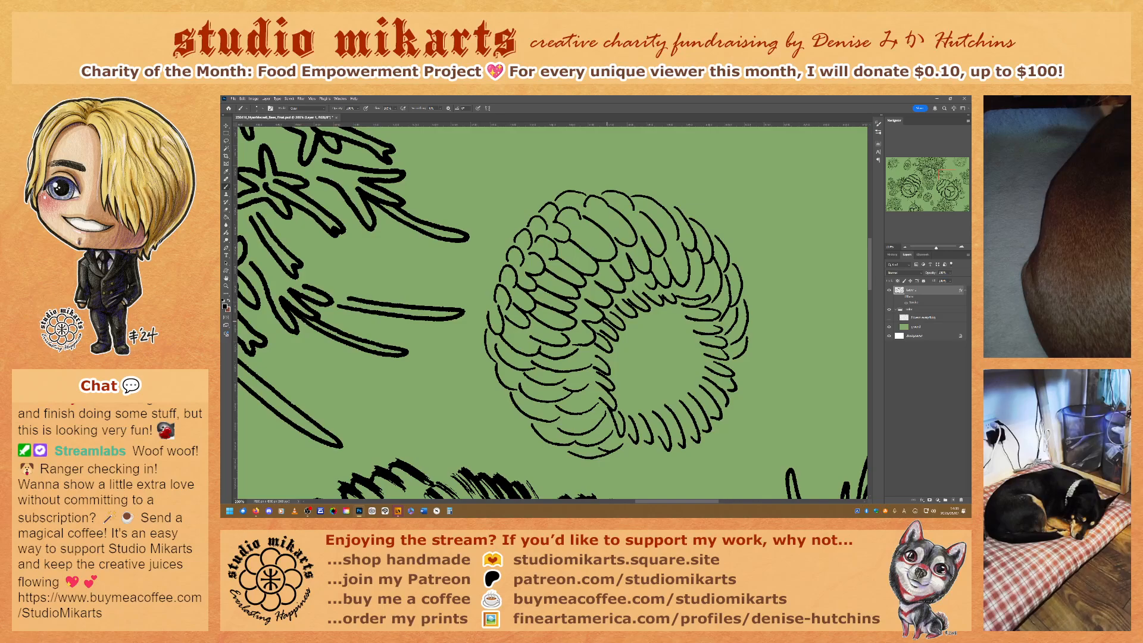
{"action": "key", "text": "grave"}
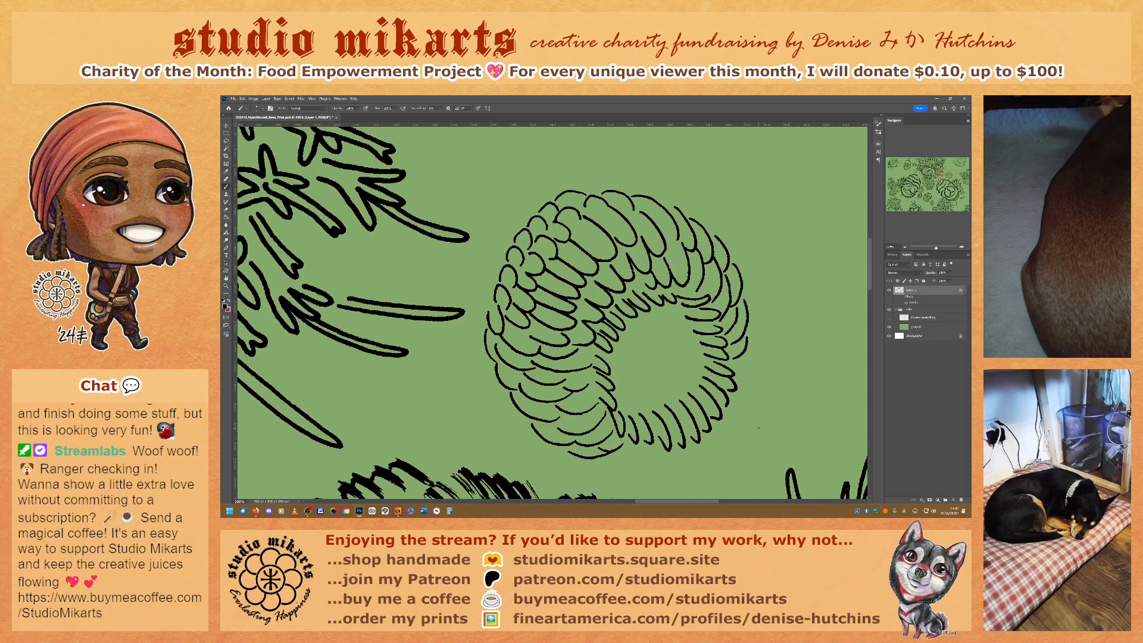
Clean up the line art around the small bee at the pattern's right edge with the brush, alternating Clear and Normal modes.
{"action": "left_click_drag", "start_coordinate": [947, 176], "coordinate": [953, 178]}
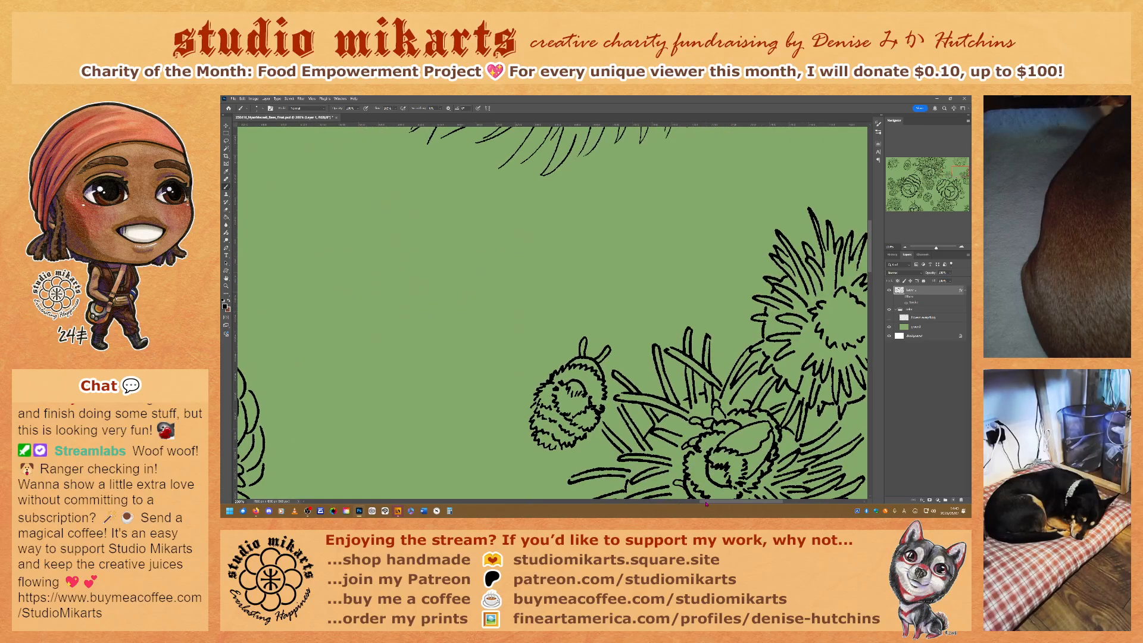
{"action": "left_click_drag", "start_coordinate": [706, 504], "coordinate": [722, 506]}
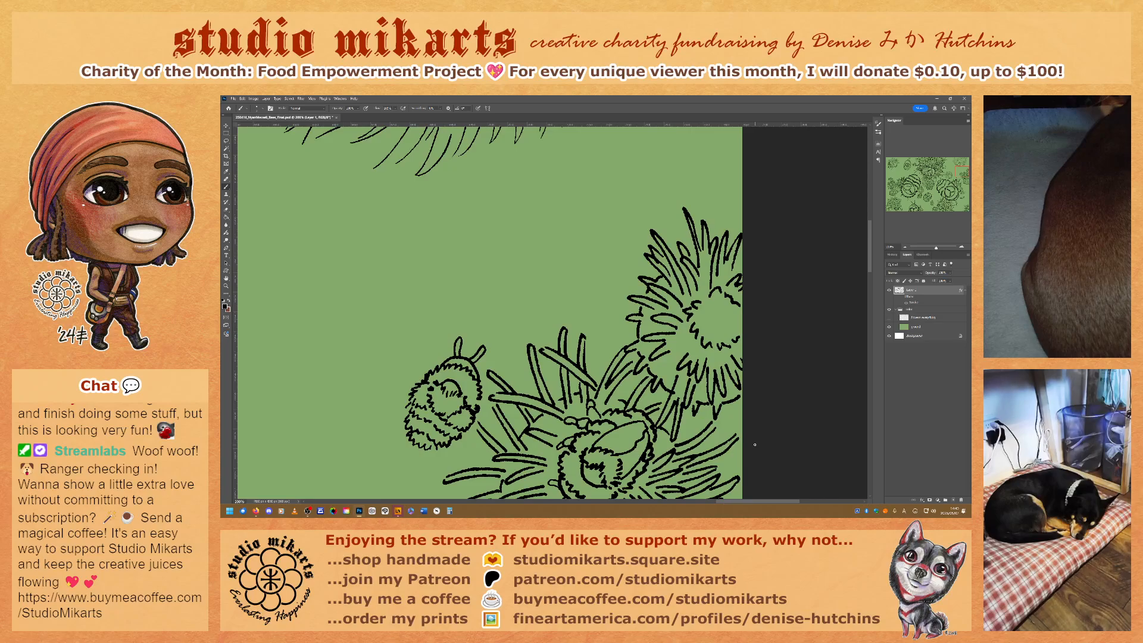
{"action": "left_click_drag", "start_coordinate": [870, 250], "coordinate": [869, 261]}
{"action": "mouse_move", "coordinate": [868, 266]}
{"action": "left_mouse_down"}
{"action": "mouse_move", "coordinate": [868, 304]}
{"action": "mouse_move", "coordinate": [869, 258]}
{"action": "left_mouse_up"}
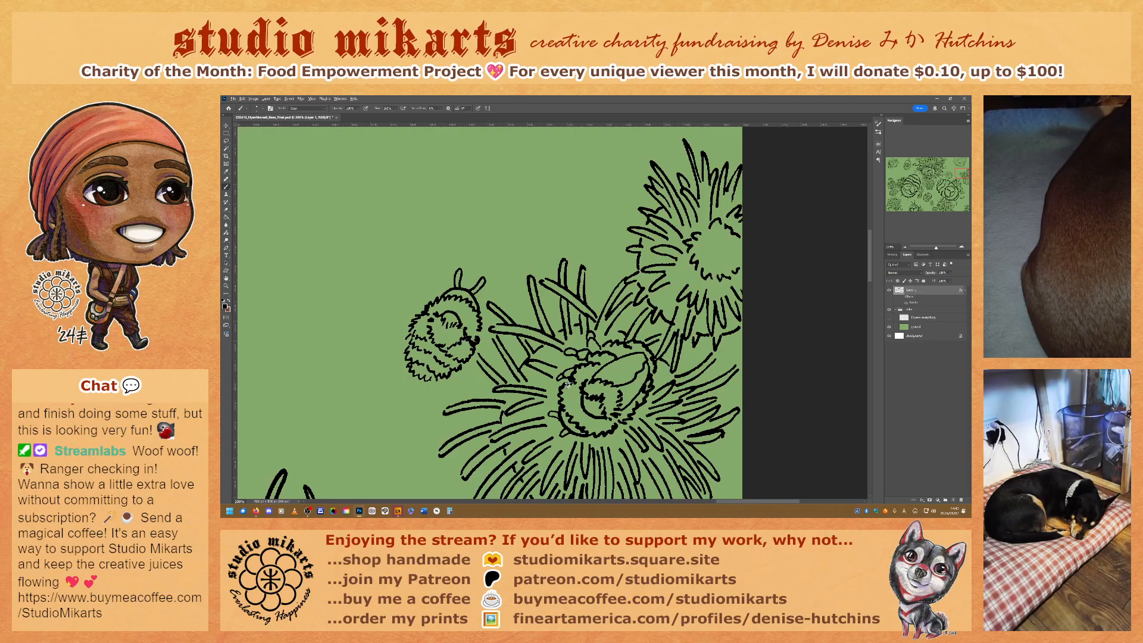
{"action": "key", "text": "shift+alt+r"}
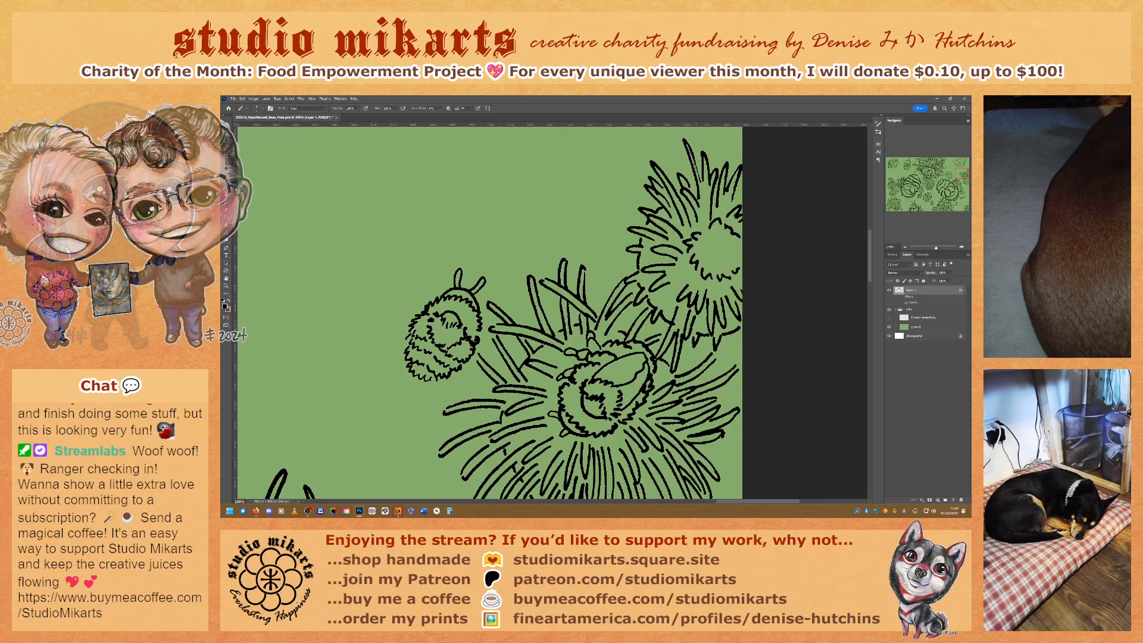
{"action": "key", "text": "shift+alt+n"}
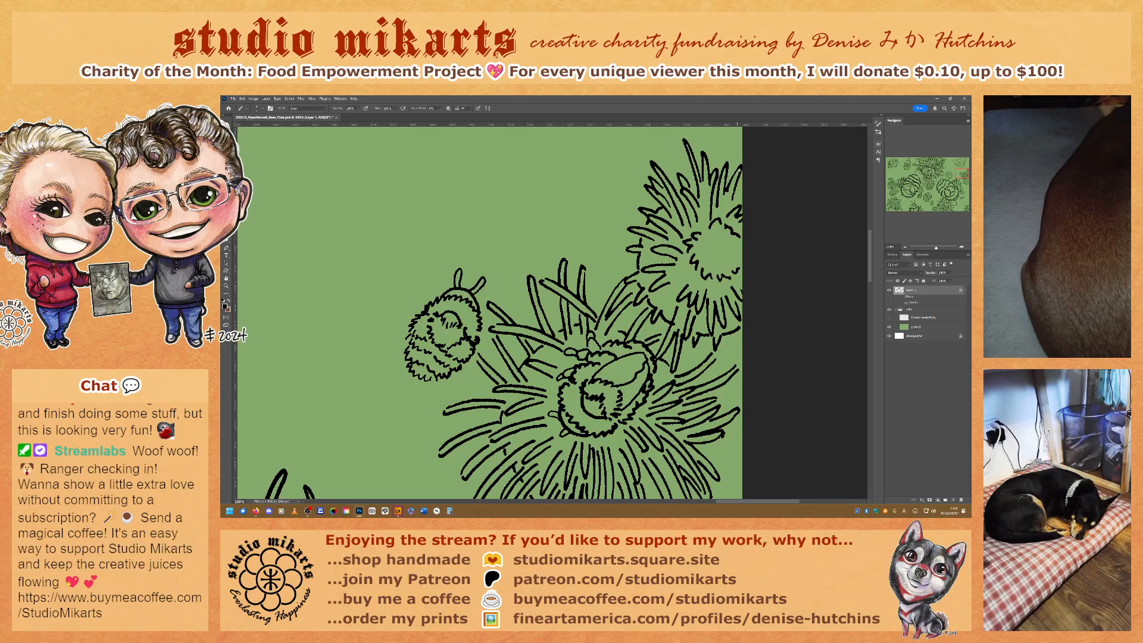
{"action": "key", "text": "shift+alt+n"}
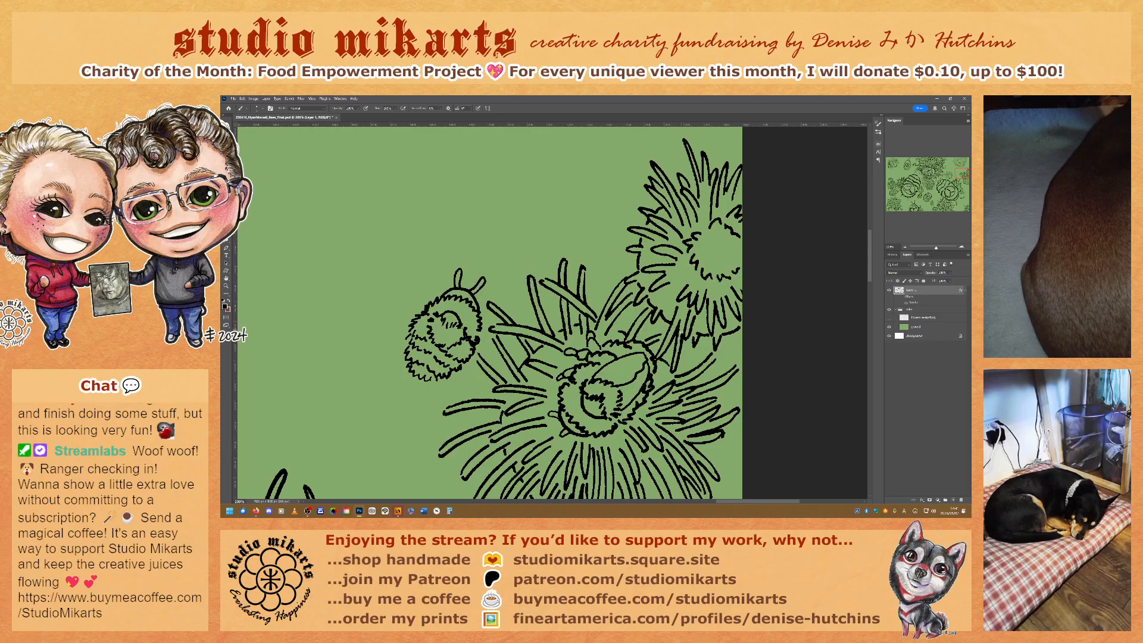
{"action": "key", "text": "grave"}
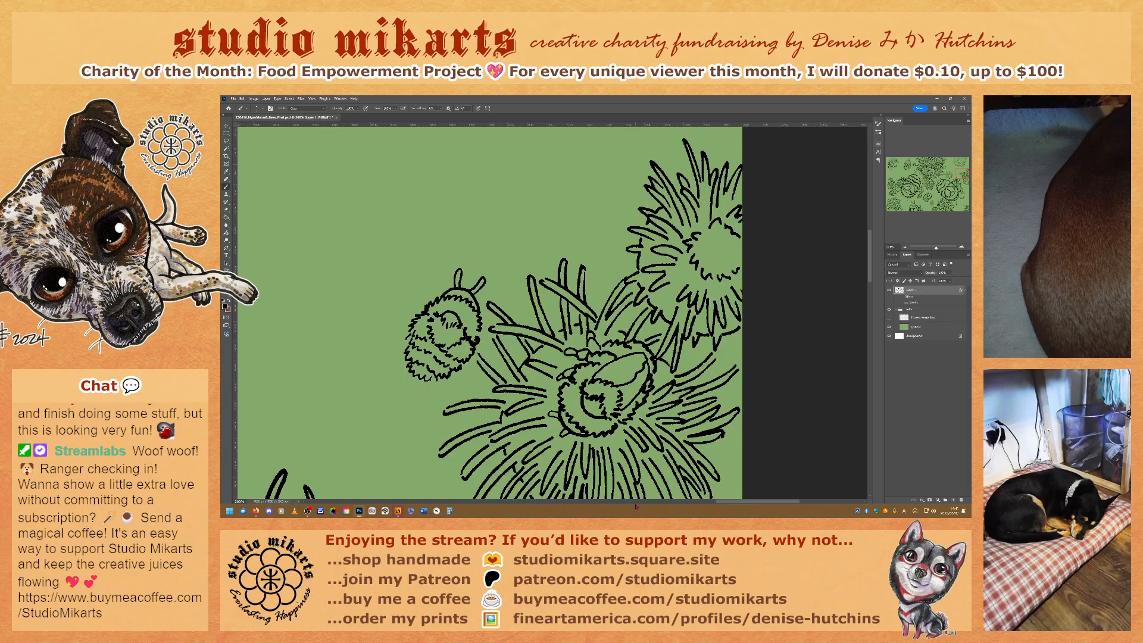
{"action": "key", "text": "alt+shift+n"}
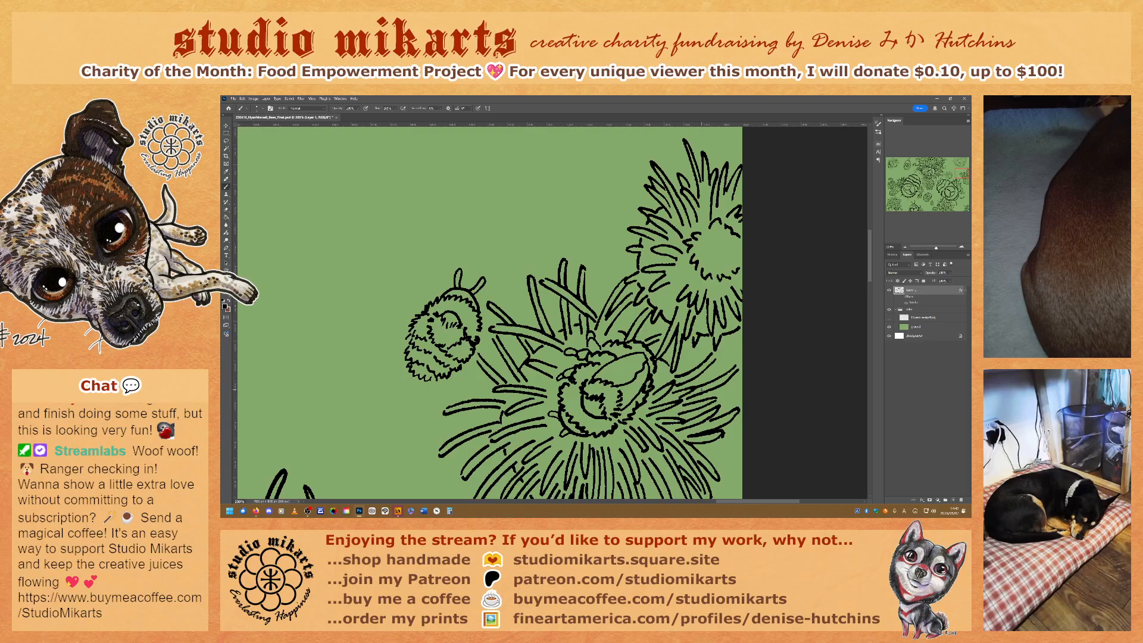
{"action": "key", "text": "grave"}
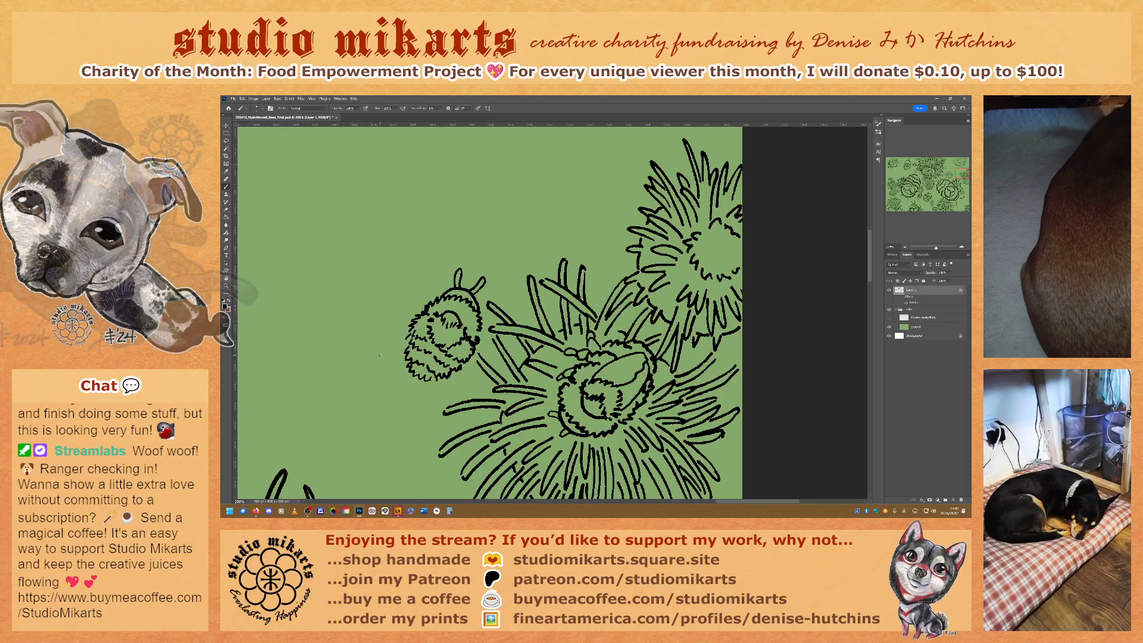
{"action": "key", "text": "alt+shift+r"}
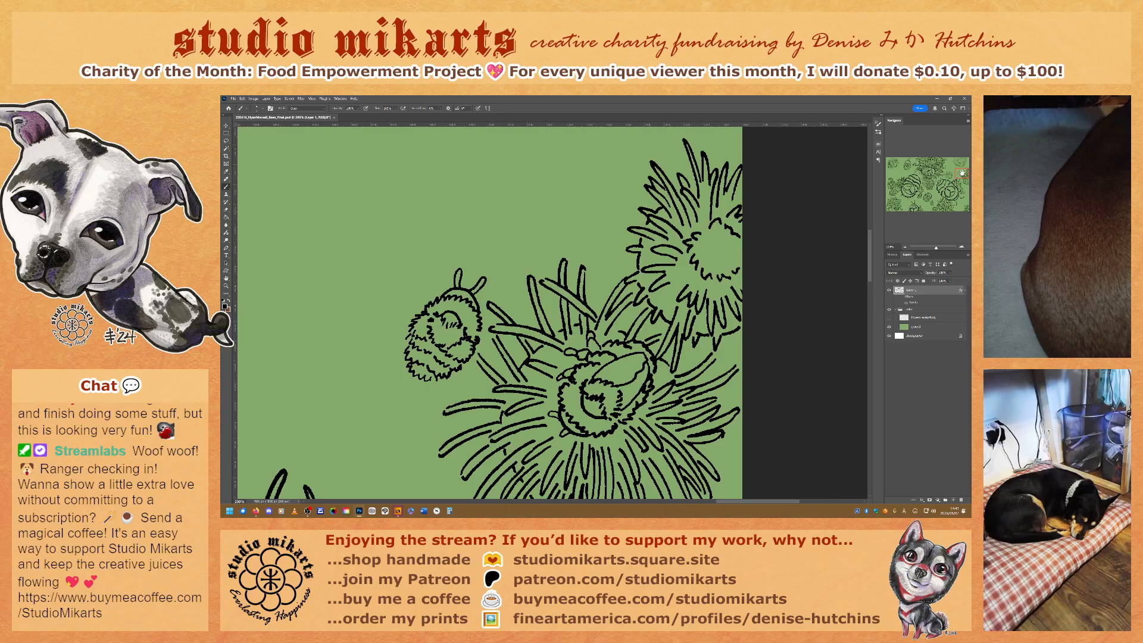
Refine the head outline of the bee sitting on the spiky flower and the petals just above it, painting in Normal mode.
{"action": "left_click_drag", "start_coordinate": [966, 174], "coordinate": [964, 177]}
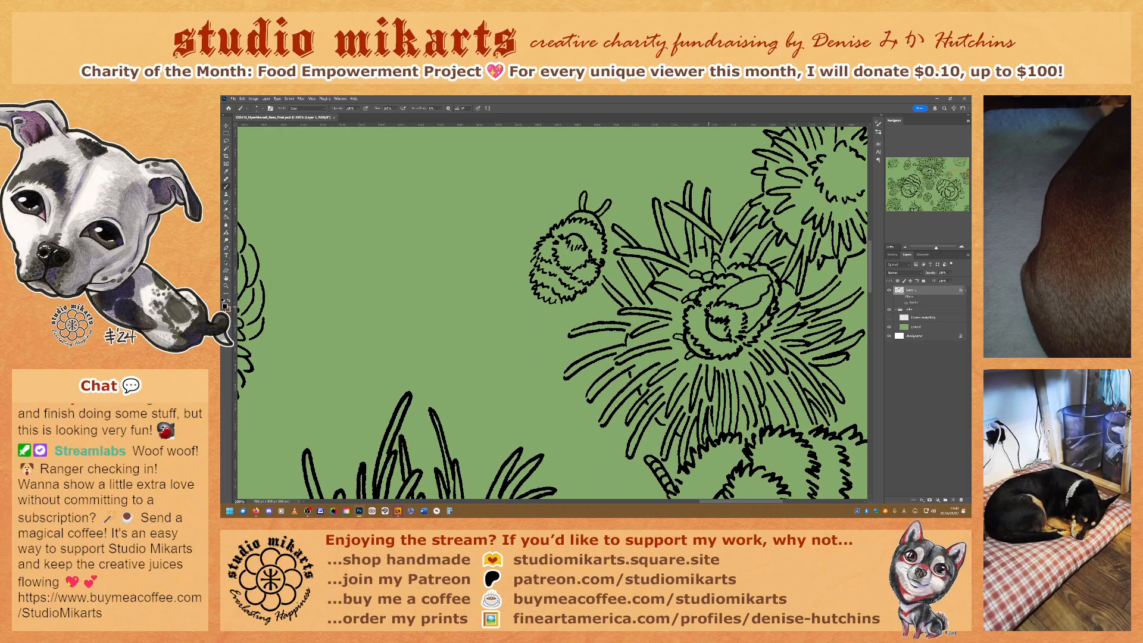
{"action": "left_click_drag", "start_coordinate": [710, 503], "coordinate": [716, 502]}
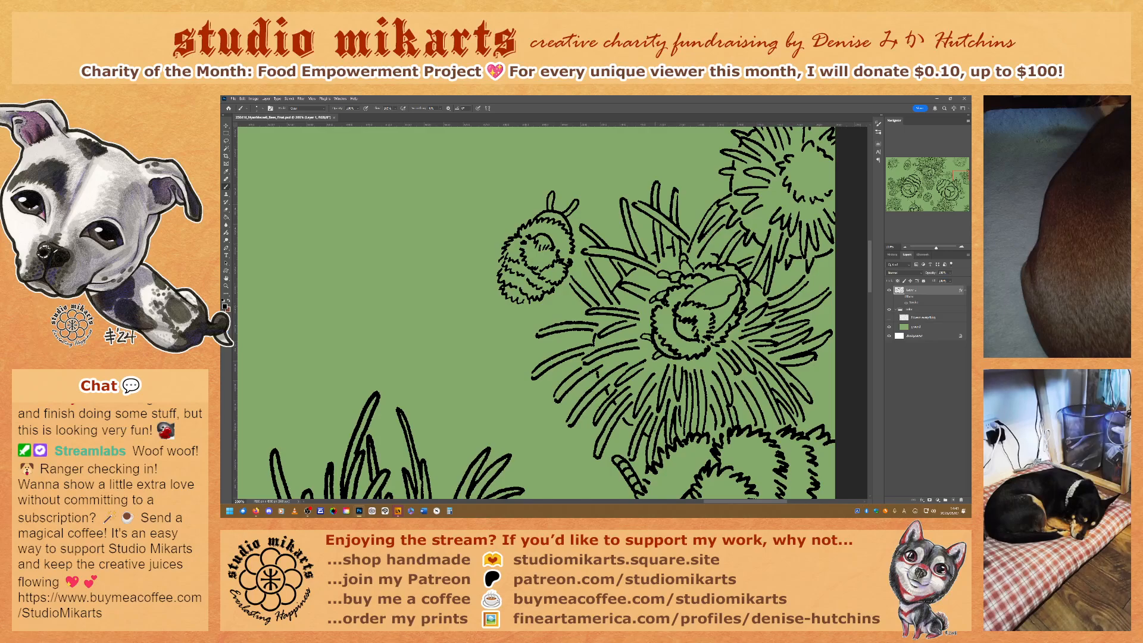
{"action": "left_click_drag", "start_coordinate": [678, 274], "coordinate": [680, 270]}
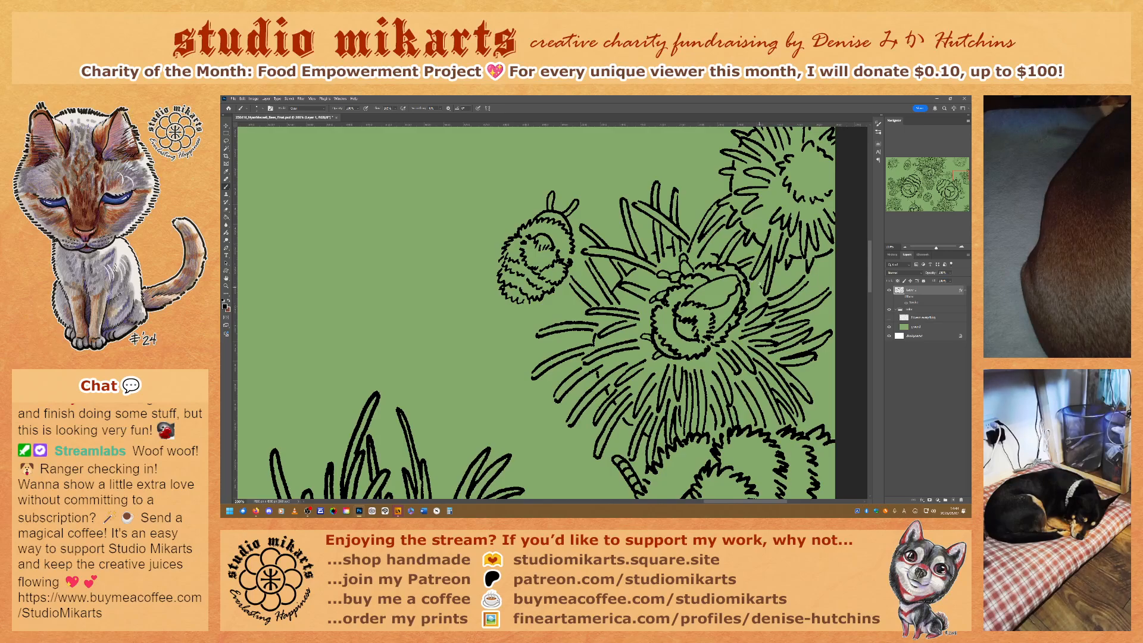
{"action": "key", "text": "shift+alt+n"}
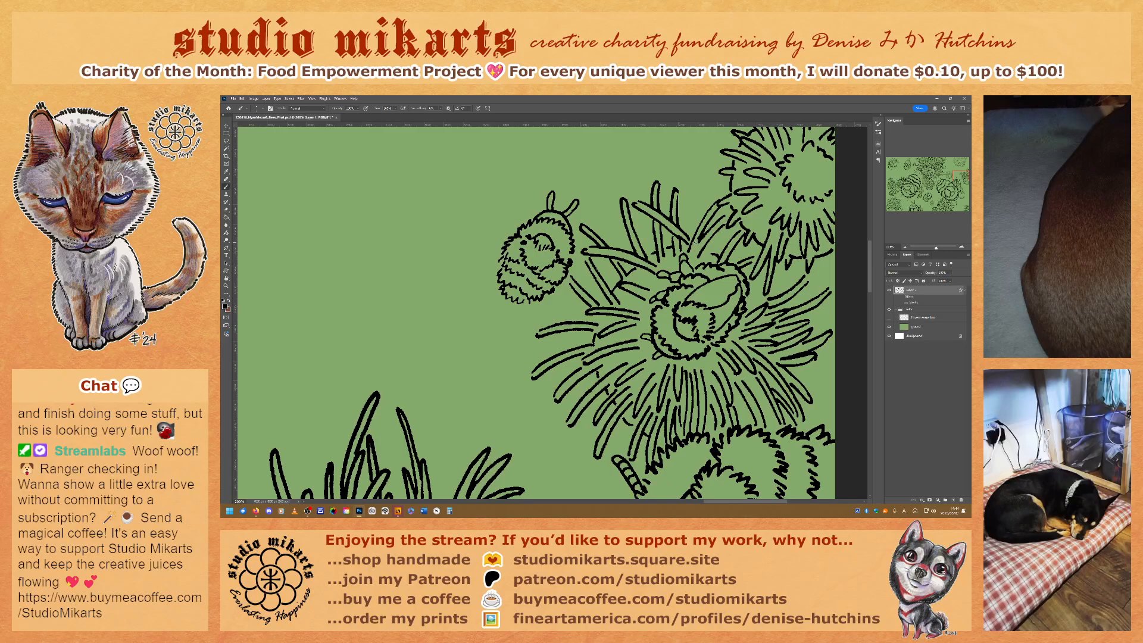
{"action": "left_click_drag", "start_coordinate": [708, 246], "coordinate": [724, 252]}
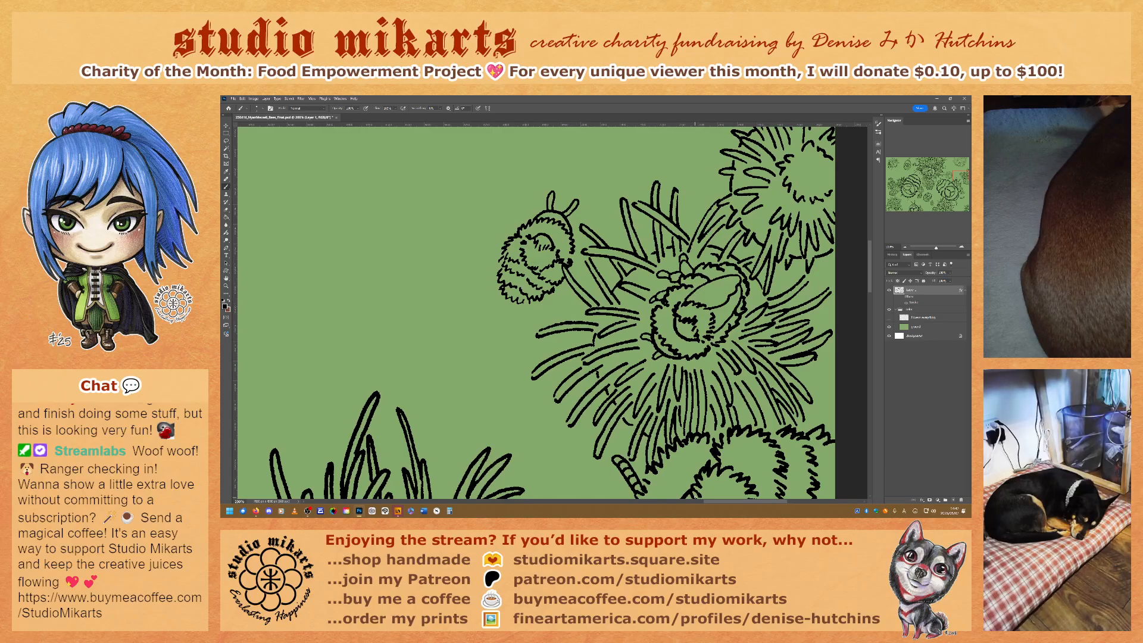
Undo the last stroke and rework the lines between the small bee and the spiky flower's petals, erasing rough edges.
{"action": "key", "text": "ctrl+z"}
{"action": "left_click_drag", "start_coordinate": [567, 259], "coordinate": [568, 264]}
{"action": "key", "text": "grave"}
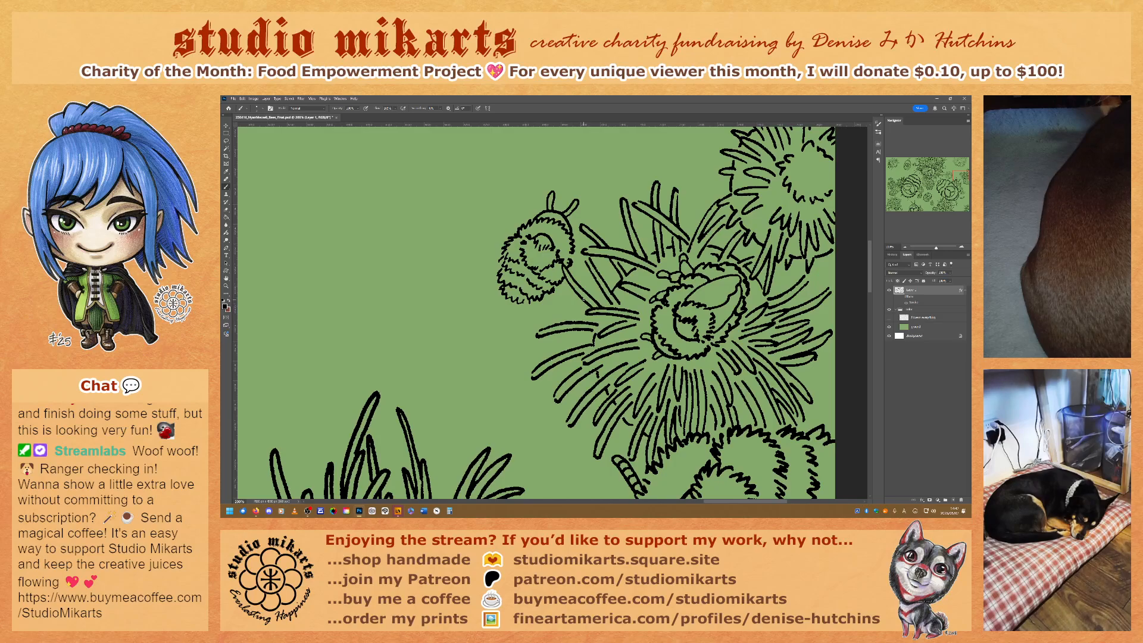
{"action": "key", "text": "grave"}
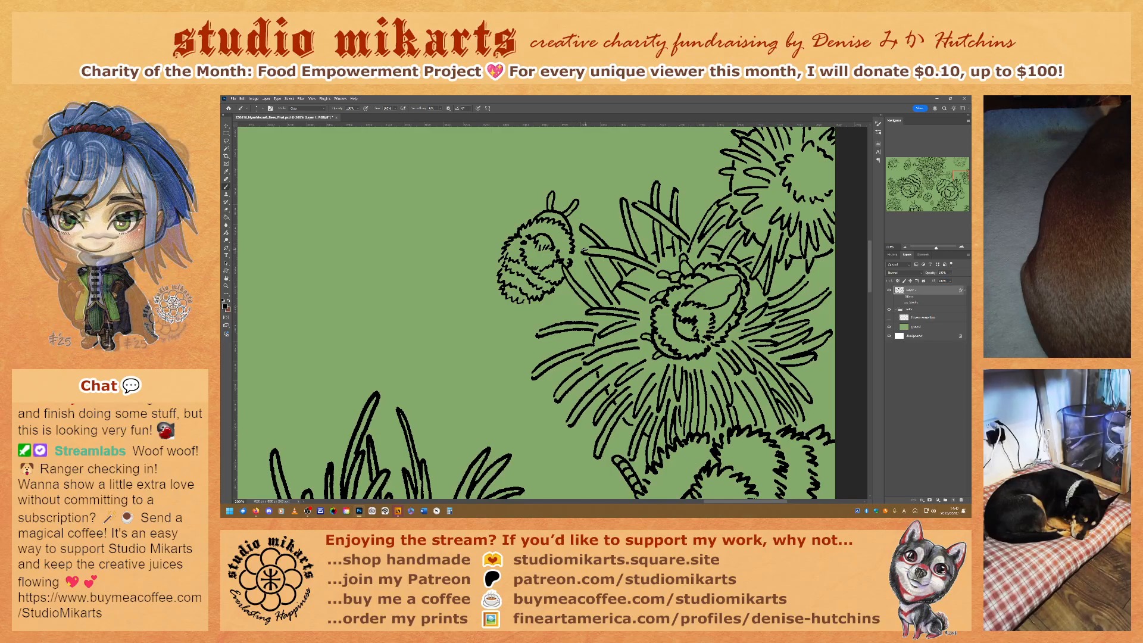
{"action": "key", "text": "alt+shift+n"}
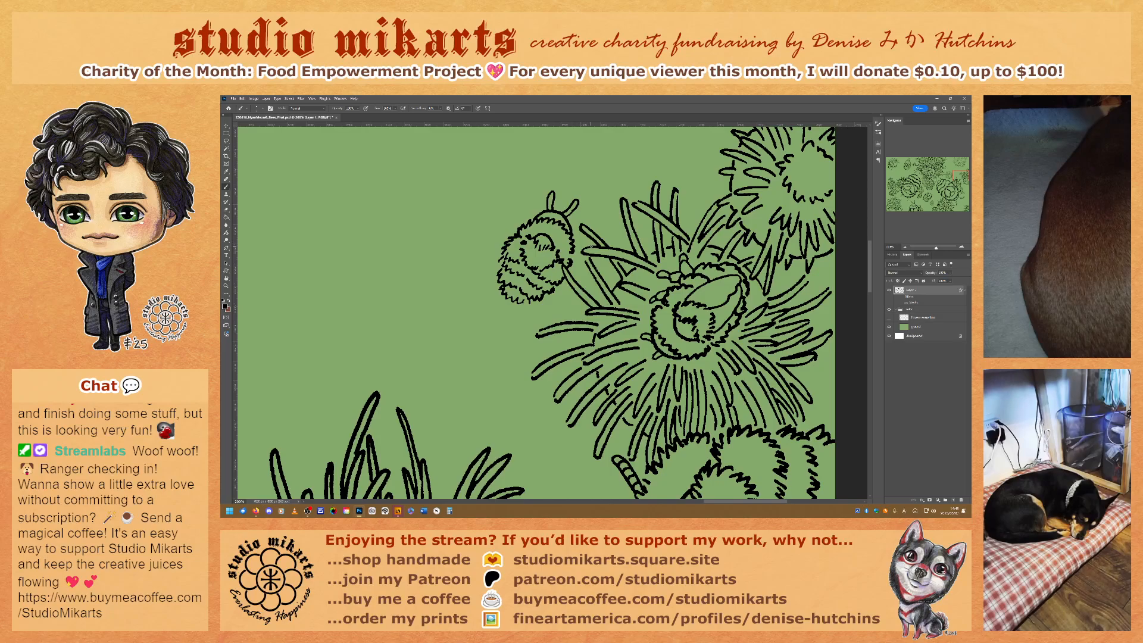
{"action": "key", "text": "alt+shift+r"}
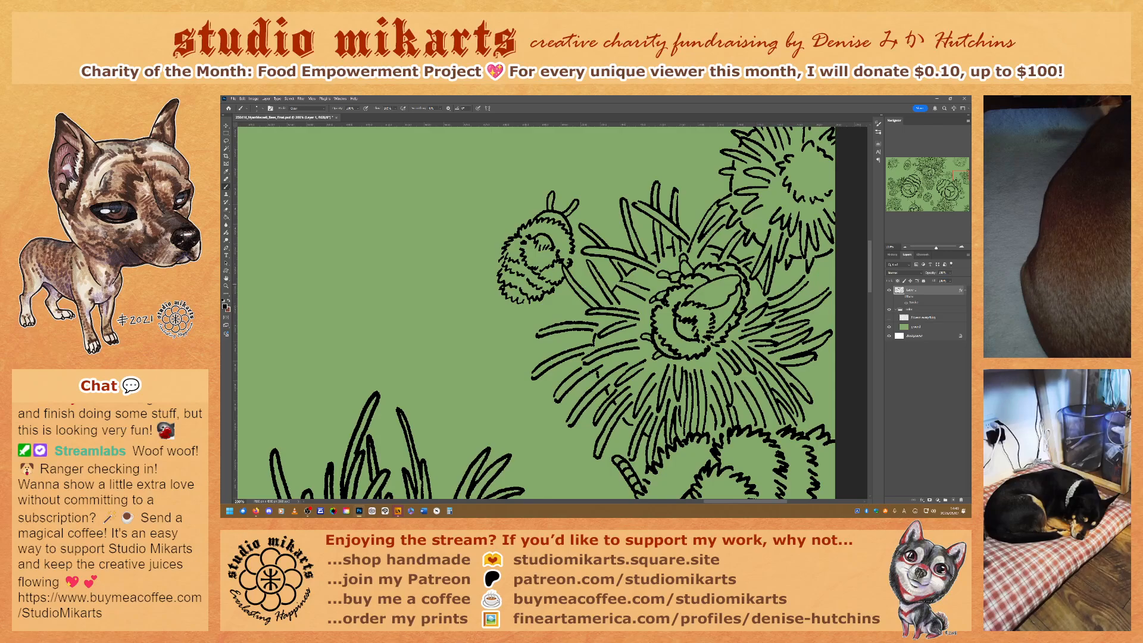
Refine the spiky flower's long petals above and to the left of its bee with the brush, erasing overlapping and rough edges.
{"action": "left_click_drag", "start_coordinate": [616, 286], "coordinate": [631, 284]}
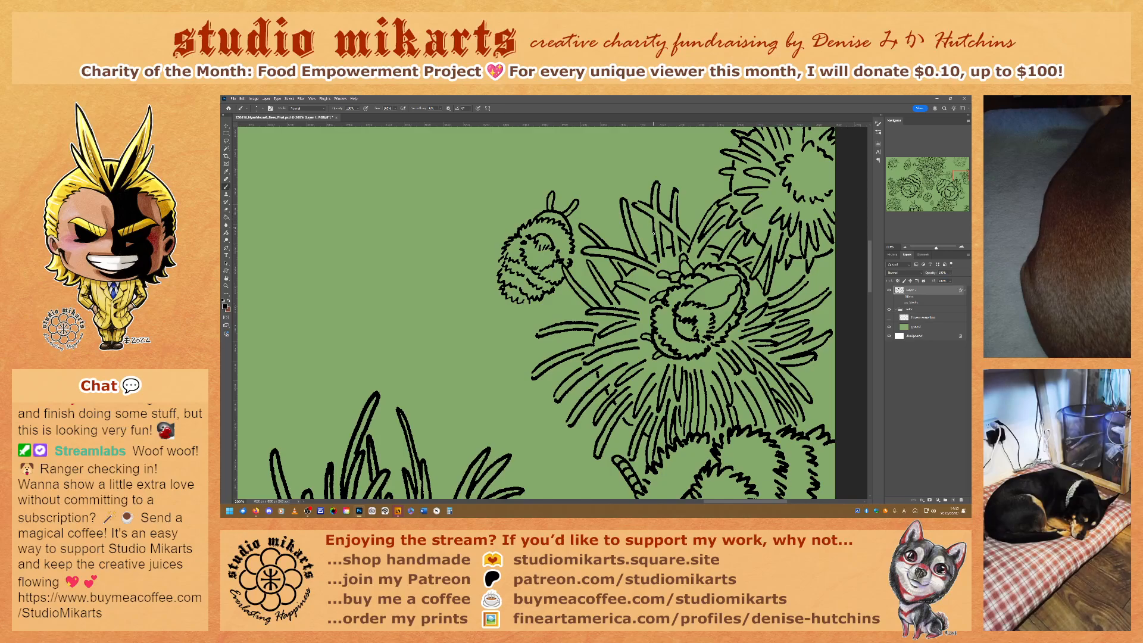
{"action": "left_click_drag", "start_coordinate": [654, 218], "coordinate": [655, 234]}
{"action": "key", "text": "grave"}
{"action": "left_click_drag", "start_coordinate": [673, 232], "coordinate": [674, 244]}
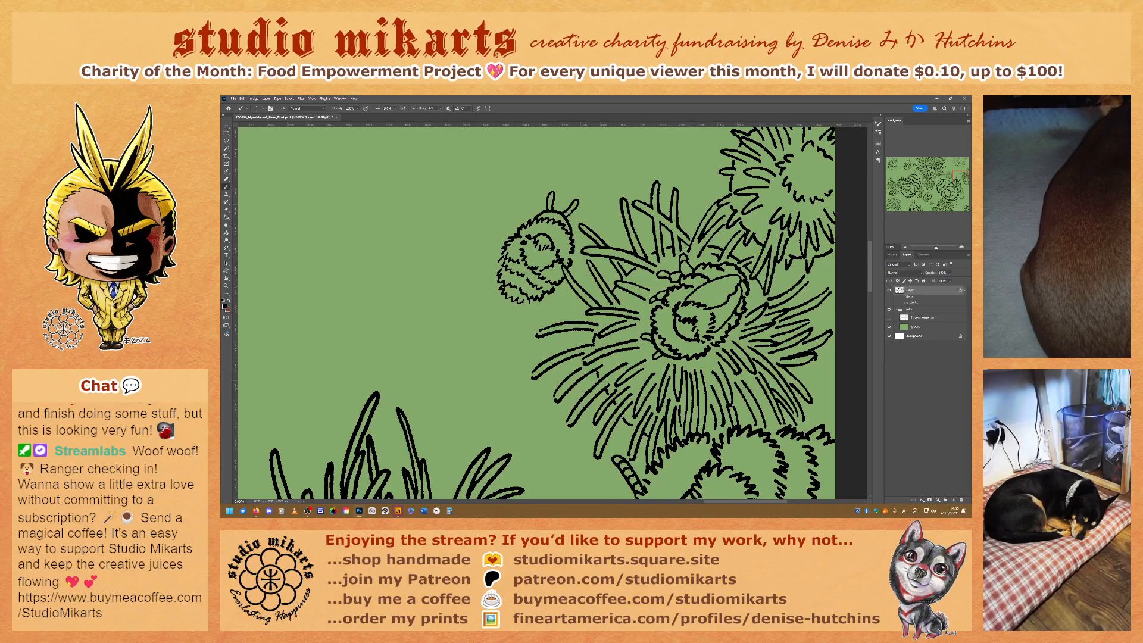
{"action": "key", "text": "grave"}
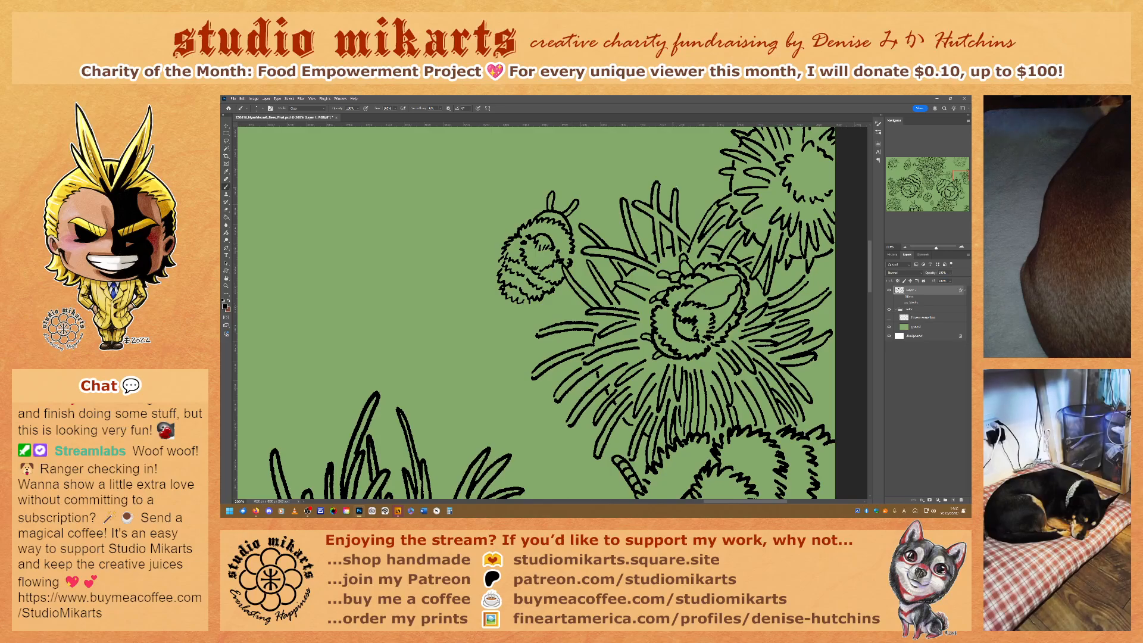
{"action": "key", "text": "grave"}
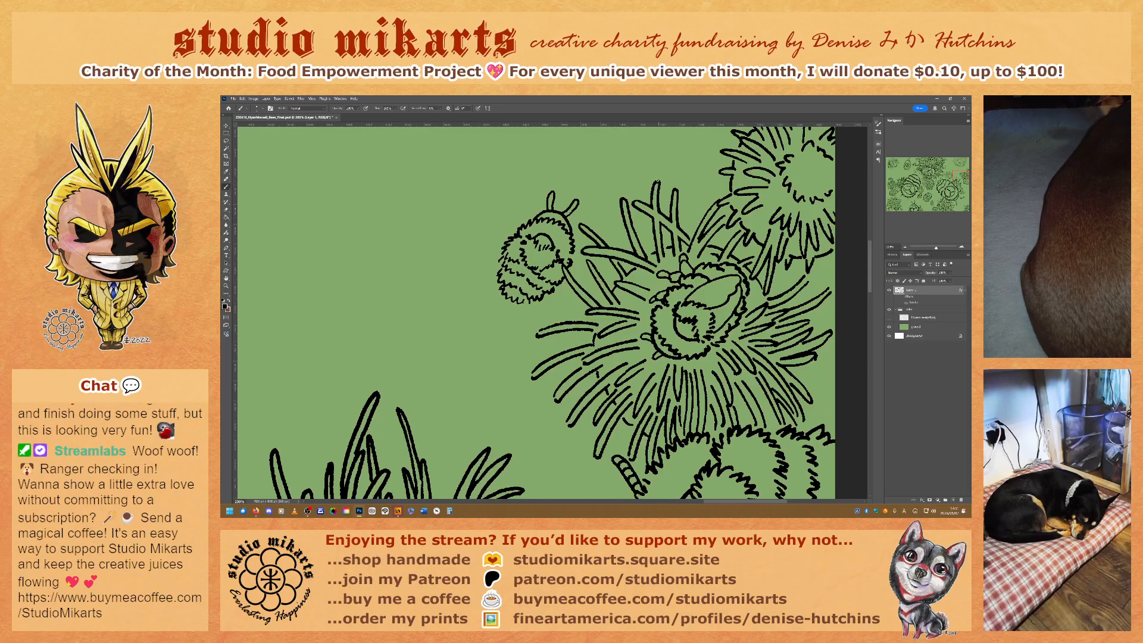
{"action": "key", "text": "grave"}
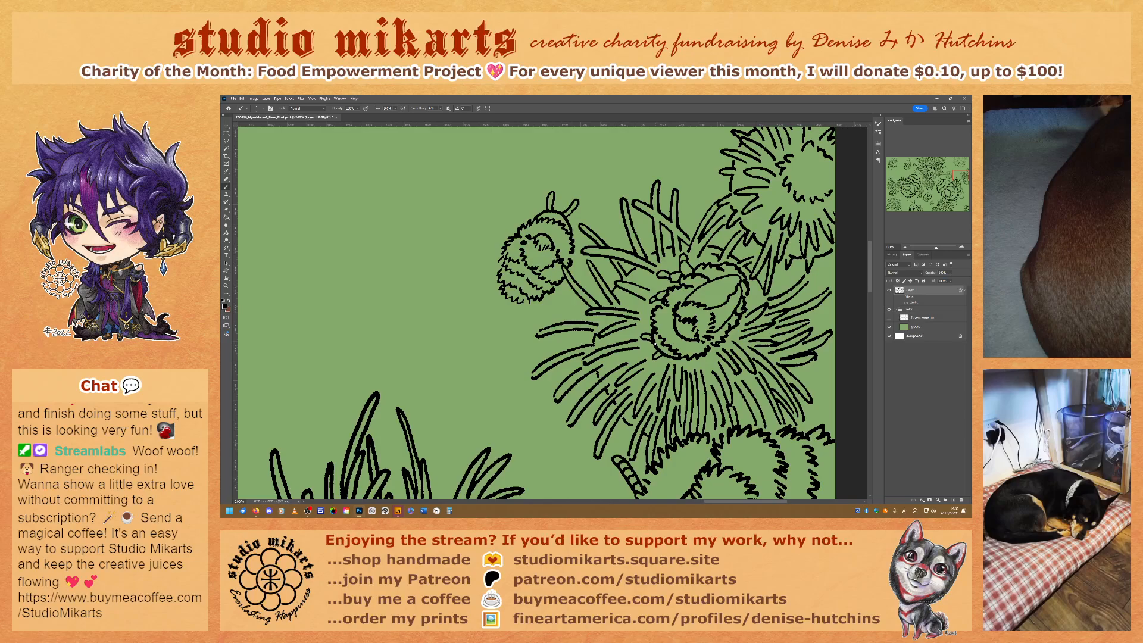
{"action": "key", "text": "grave"}
{"action": "key", "text": "grave"}
{"action": "key", "text": "alt+shift+r"}
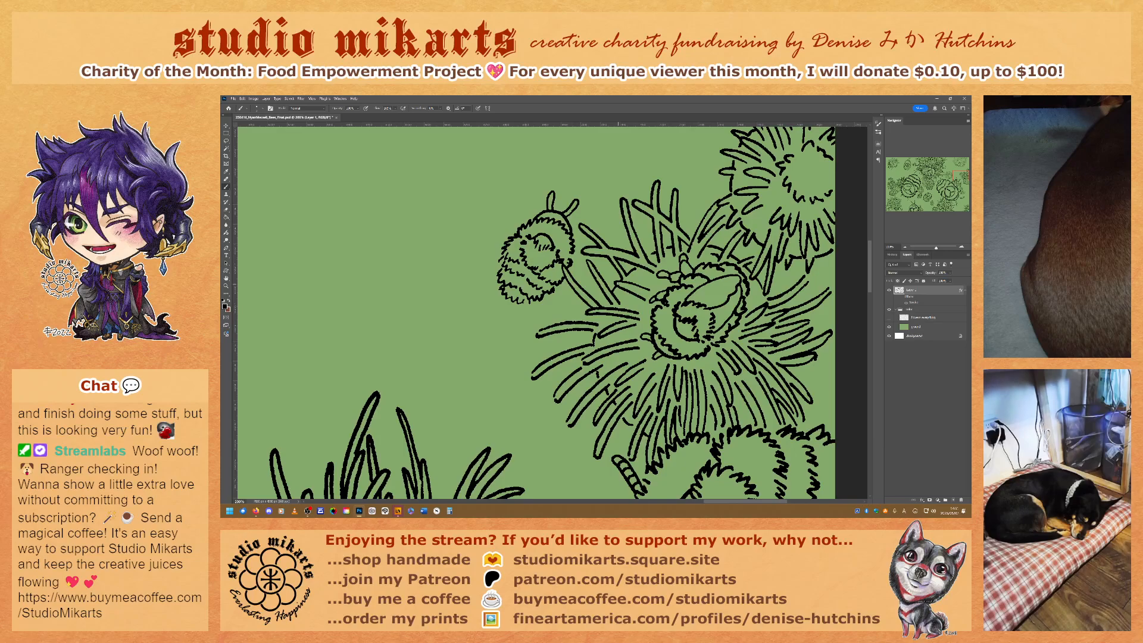
Clean up the spiky flower's petals along the pattern's right border, erasing rough edges and repainting in Normal mode.
{"action": "key", "text": "alt+shift+r"}
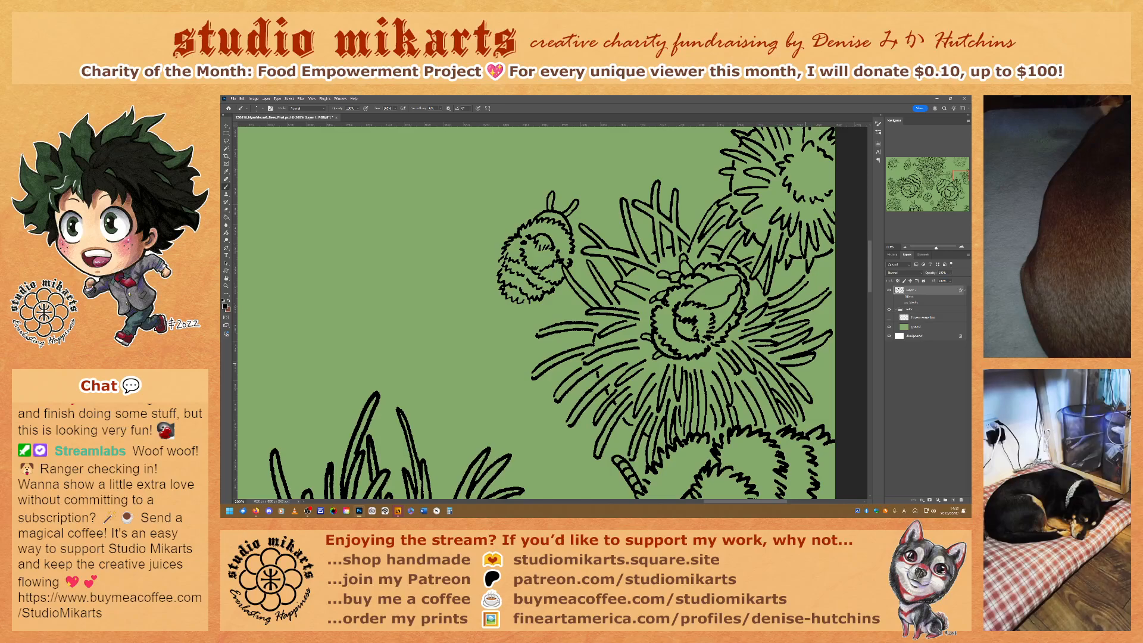
{"action": "key", "text": "grave"}
{"action": "key", "text": "grave"}
{"action": "key", "text": "grave"}
{"action": "key", "text": "grave"}
{"action": "key", "text": "shift+alt+n"}
{"action": "left_click_drag", "start_coordinate": [828, 288], "coordinate": [827, 289]}
{"action": "key", "text": "alt+shift+n"}
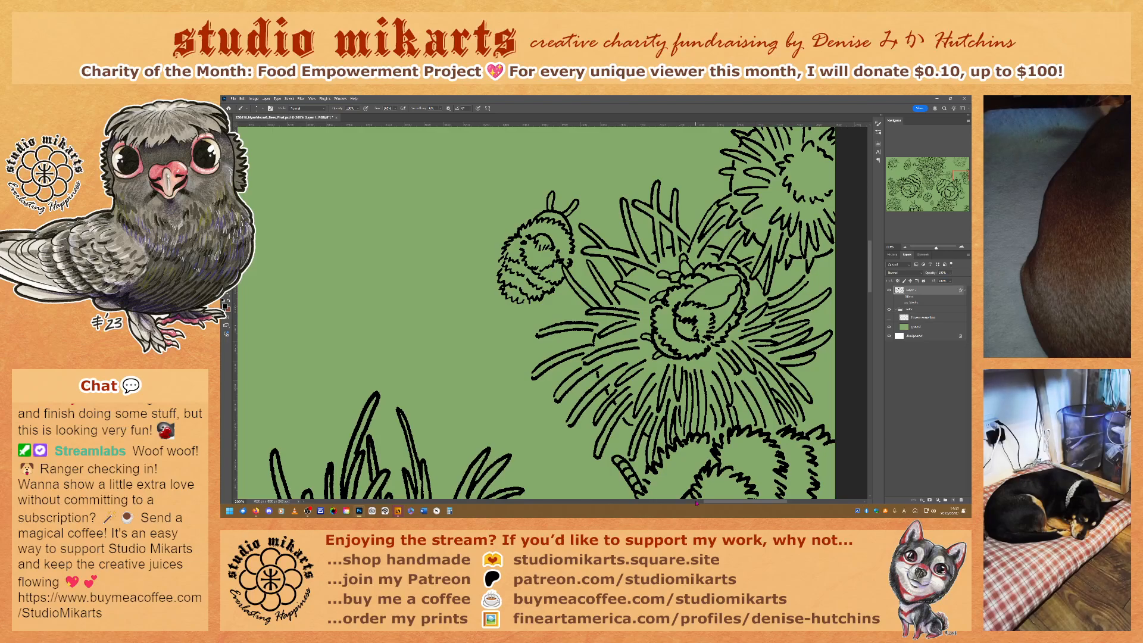
Touch up the remaining petal strokes around the bee-topped spiky flower, using the brush in Clear and Normal modes.
{"action": "key", "text": "alt+shift+r"}
{"action": "key", "text": "shift+alt+n"}
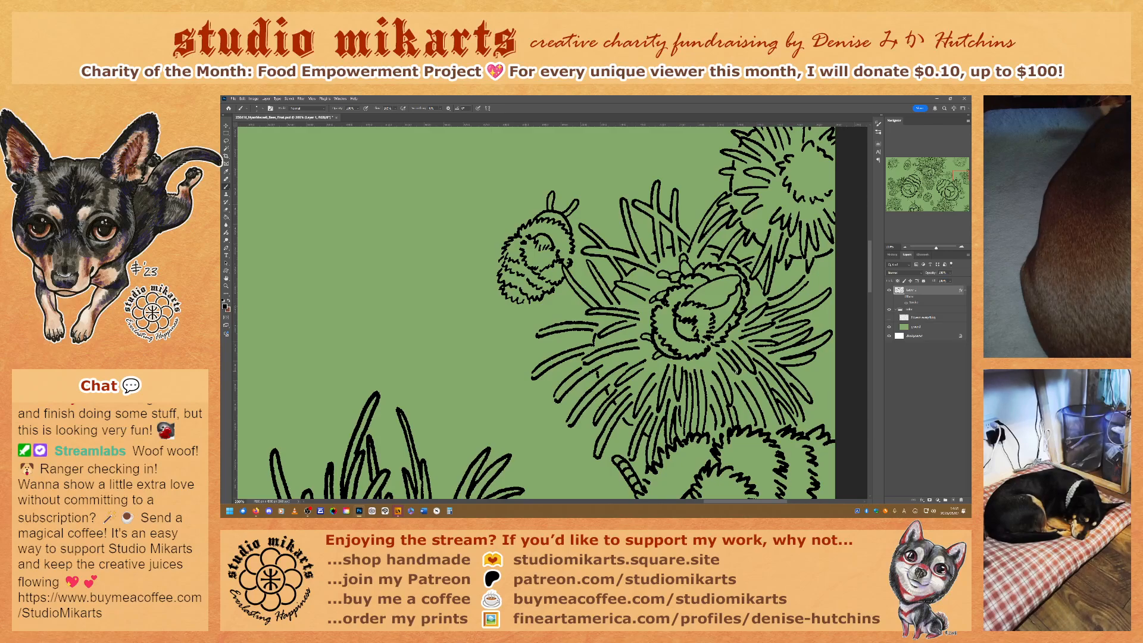
{"action": "key", "text": "grave"}
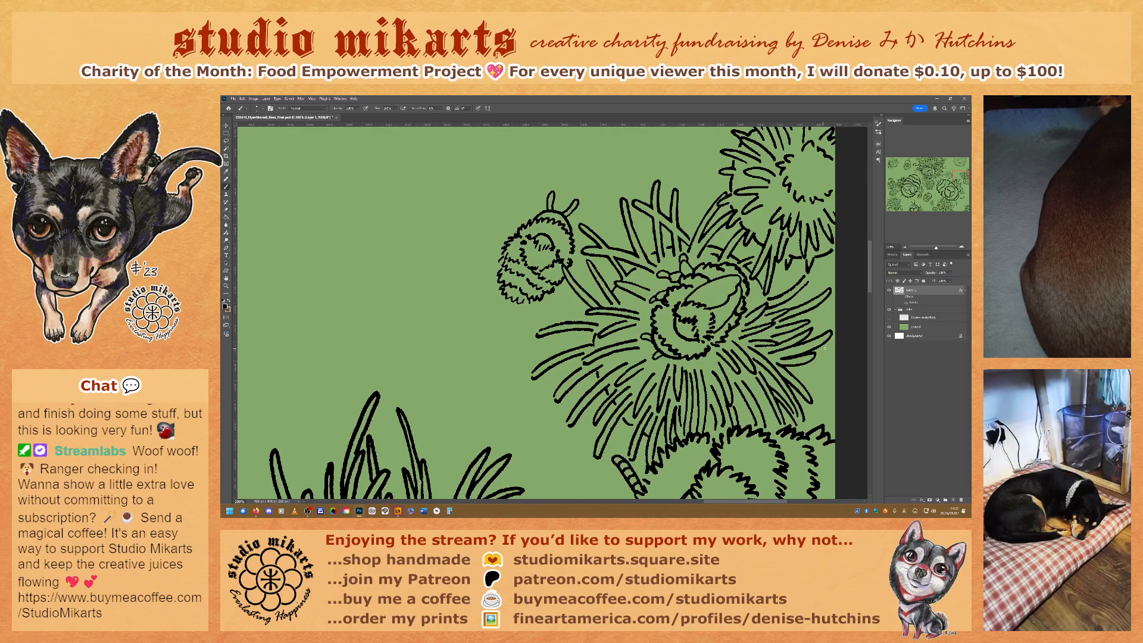
{"action": "key", "text": "grave"}
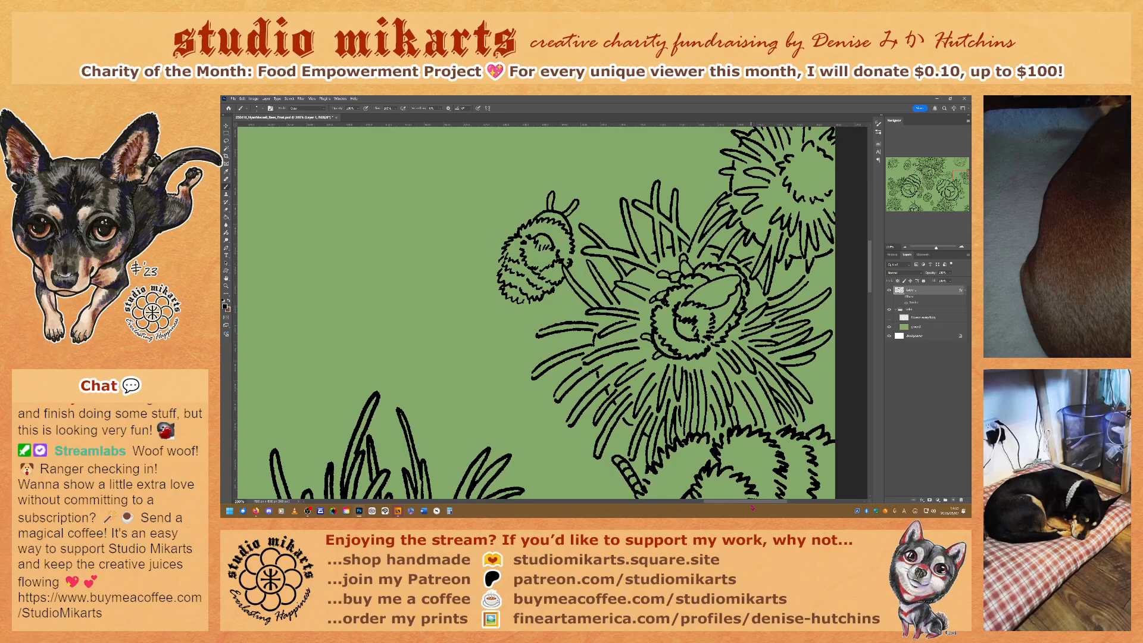
Compare the latest brush strokes in the document history and revert to the state before the most recent ones.
{"action": "left_click_drag", "start_coordinate": [870, 278], "coordinate": [869, 281]}
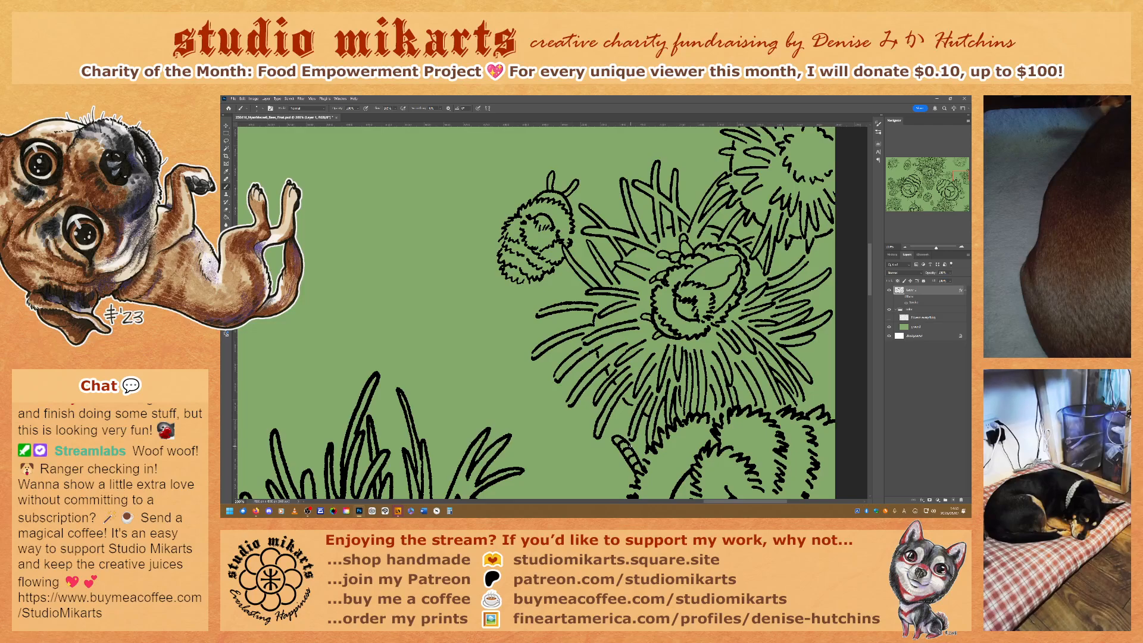
{"action": "key", "text": "ctrl+y"}
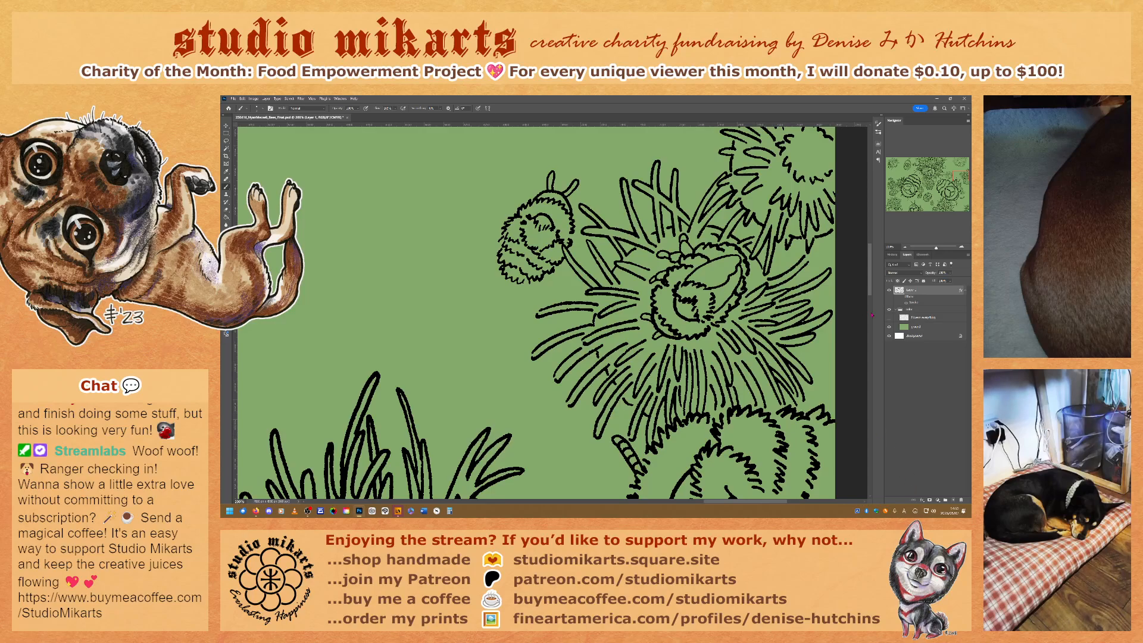
{"action": "left_click", "coordinate": [893, 254]}
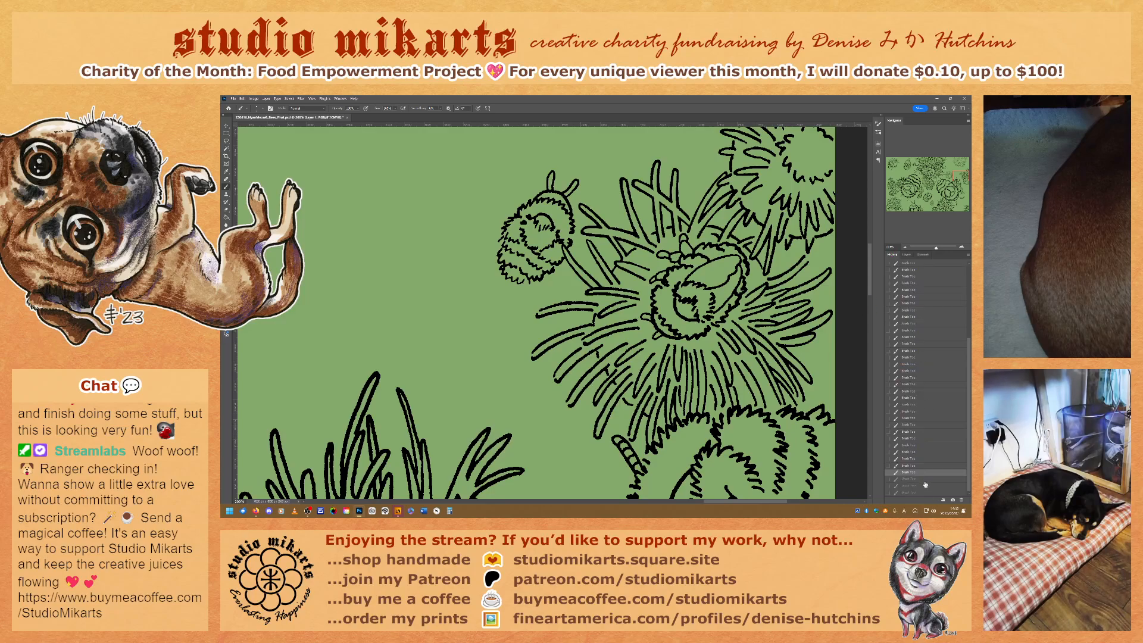
{"action": "left_click", "coordinate": [924, 479]}
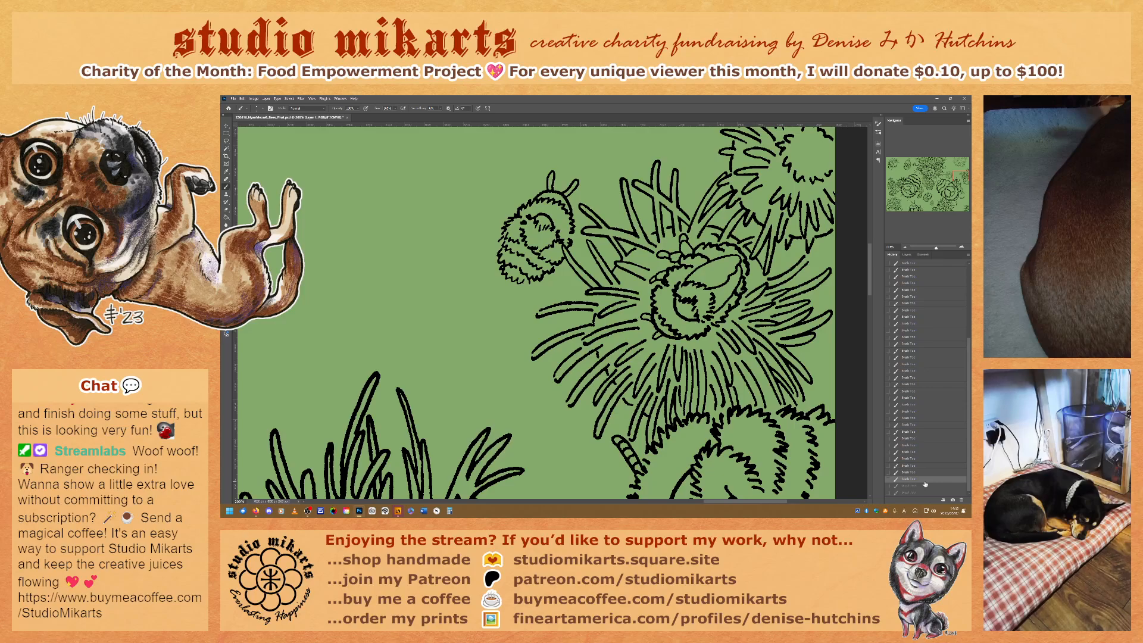
{"action": "left_click", "coordinate": [921, 474]}
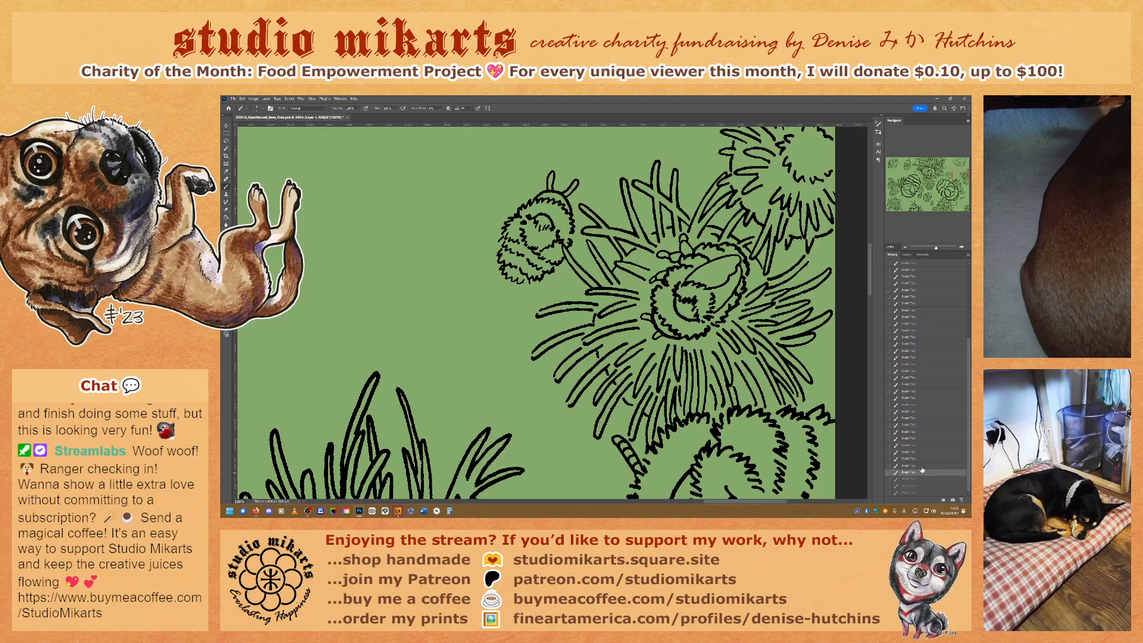
Step back two more brush strokes in the document history and bring the layer list back into view.
{"action": "left_click", "coordinate": [922, 467]}
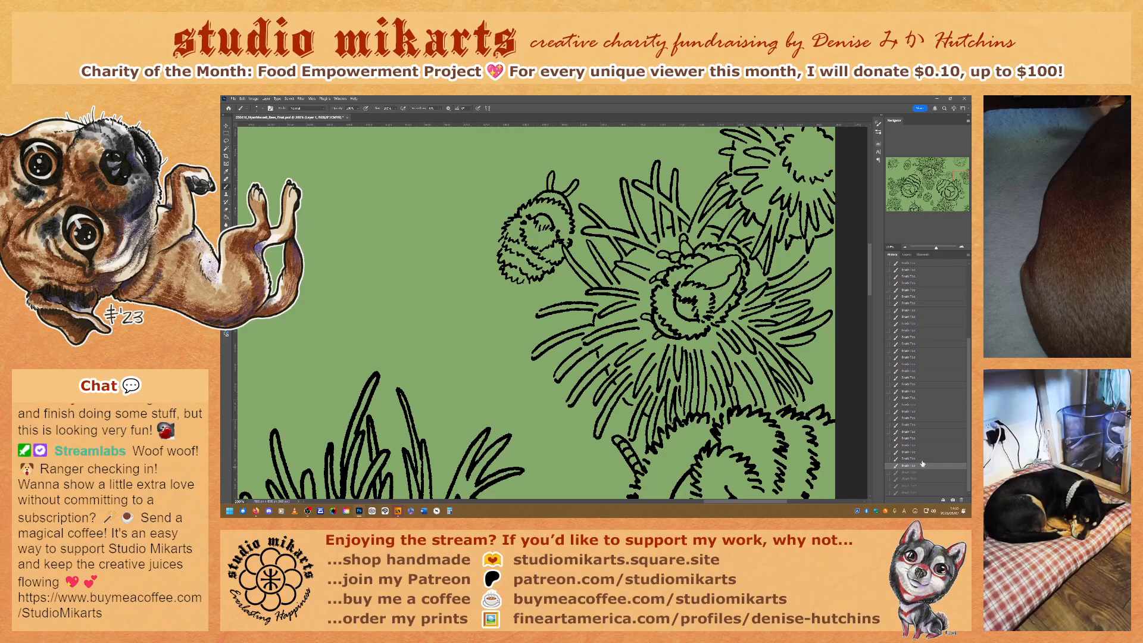
{"action": "left_click", "coordinate": [922, 462]}
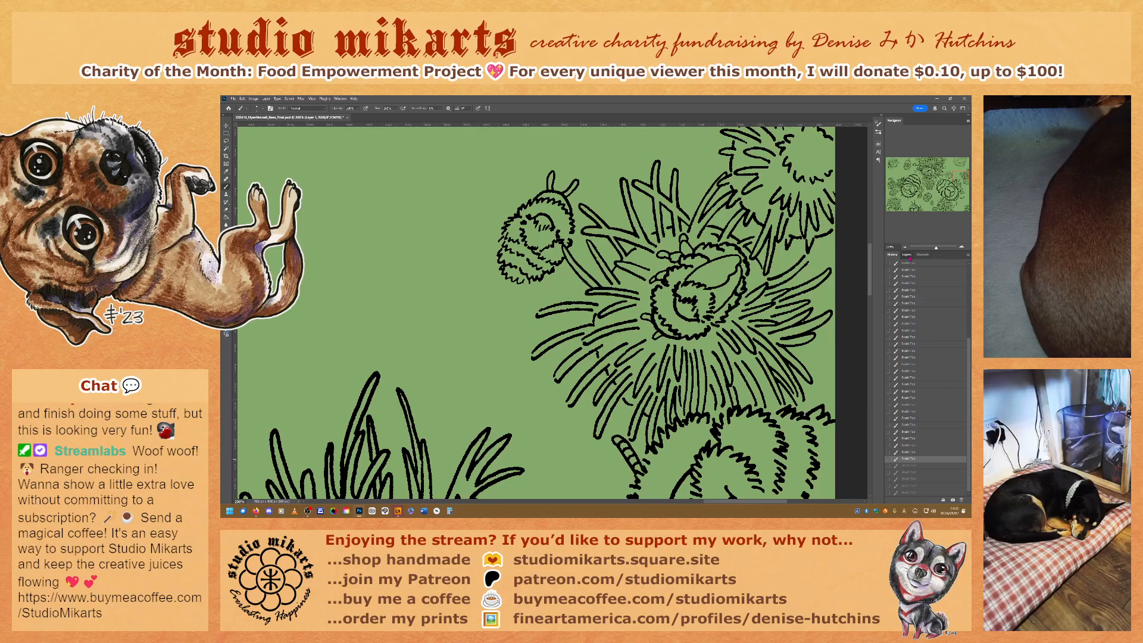
{"action": "left_click", "coordinate": [907, 255]}
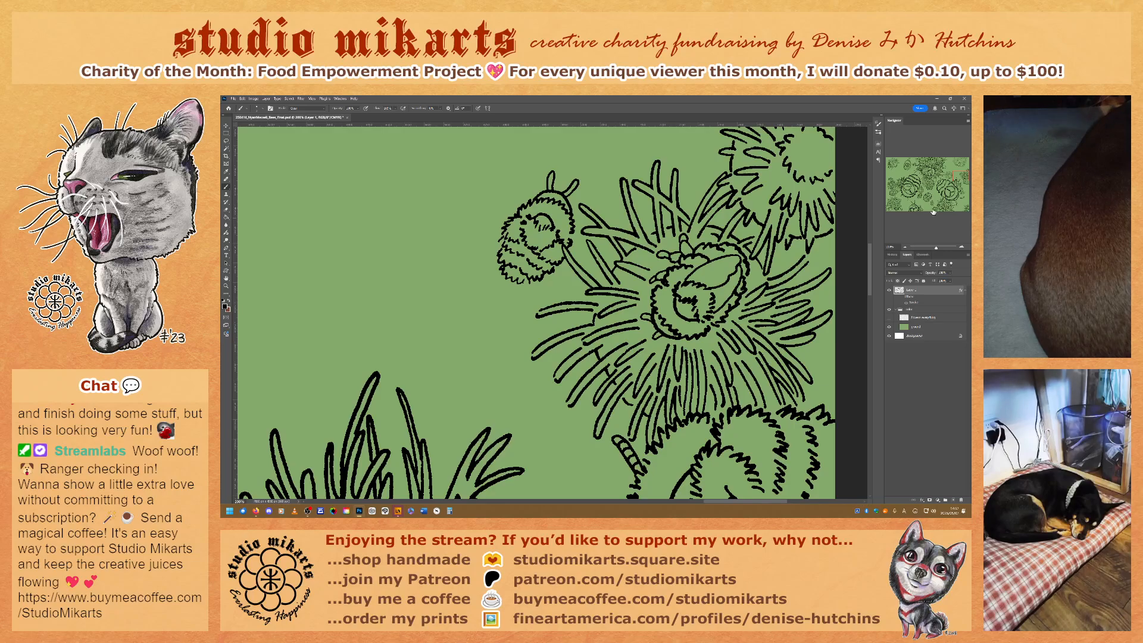
Examine the line art from the fuzzy bee at the pattern's right border down to the large bee and the small bee beside it.
{"action": "left_click_drag", "start_coordinate": [963, 177], "coordinate": [963, 182]}
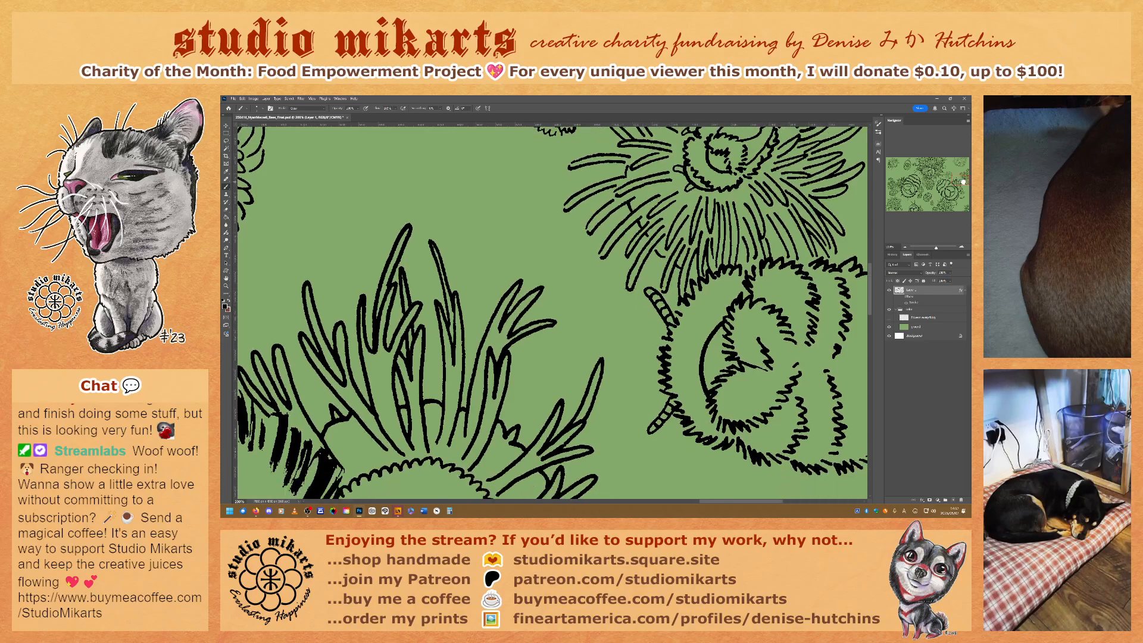
{"action": "left_click_drag", "start_coordinate": [767, 502], "coordinate": [775, 506]}
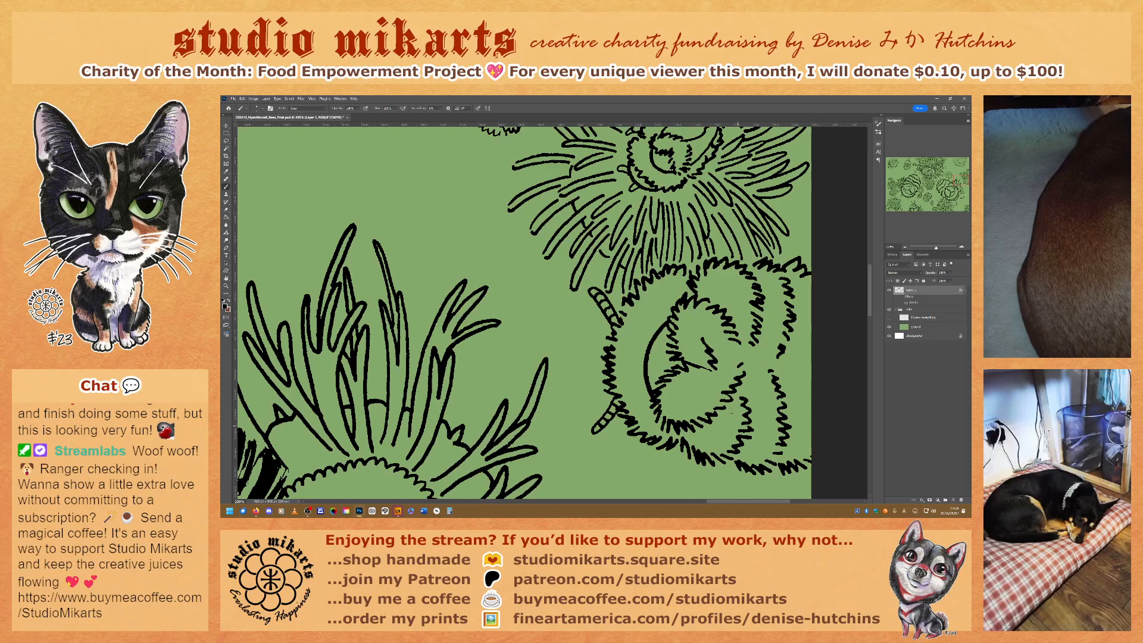
{"action": "scroll", "coordinate": [690, 320], "scroll_direction": "down", "scroll_amount": 2}
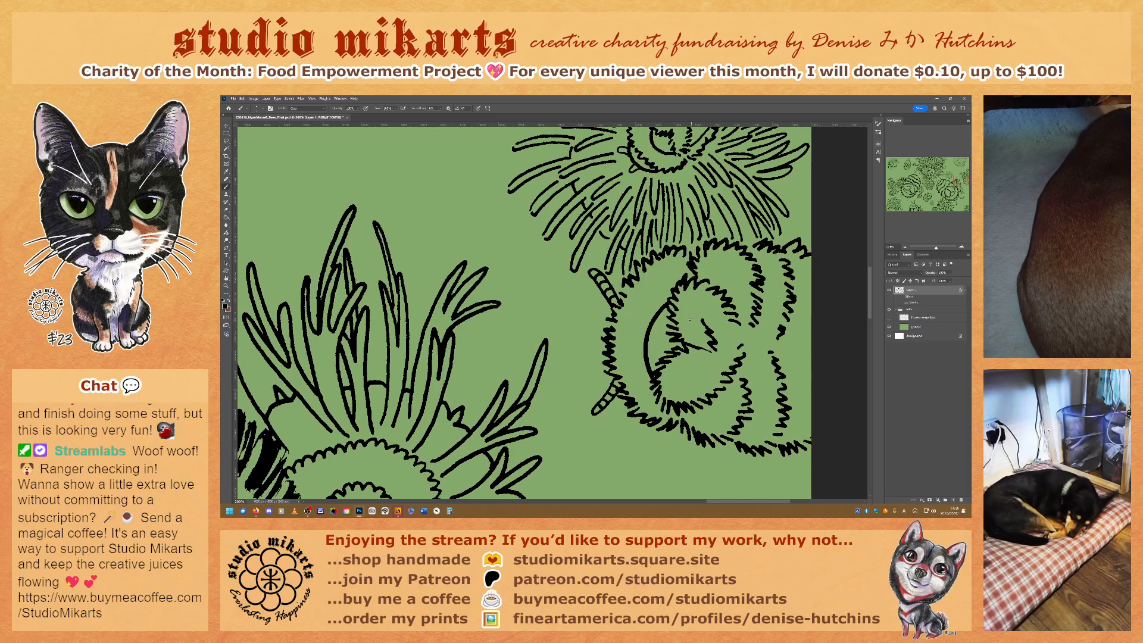
{"action": "scroll", "coordinate": [690, 319], "scroll_direction": "down", "scroll_amount": 1}
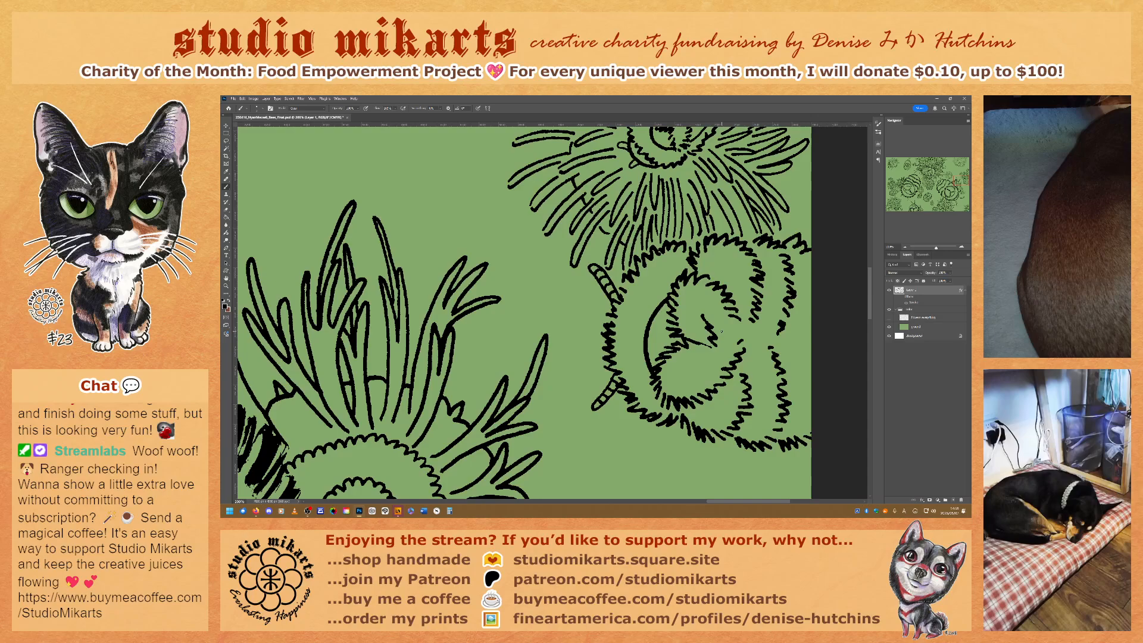
{"action": "scroll", "coordinate": [721, 331], "scroll_direction": "down", "scroll_amount": 2}
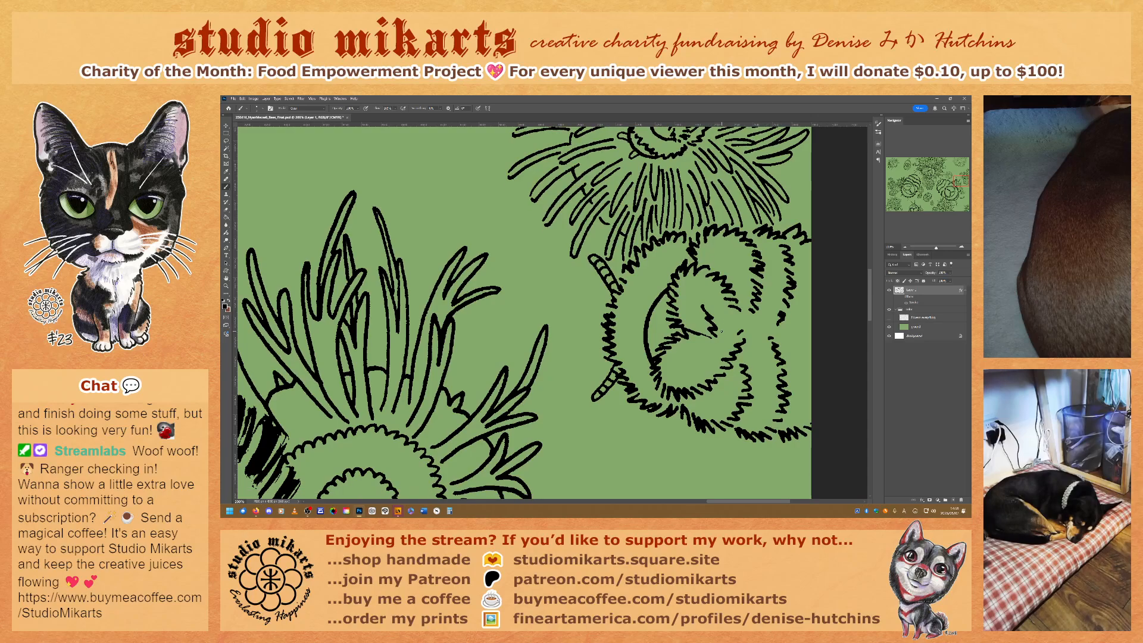
{"action": "left_click", "coordinate": [904, 247]}
{"action": "left_click", "coordinate": [905, 247]}
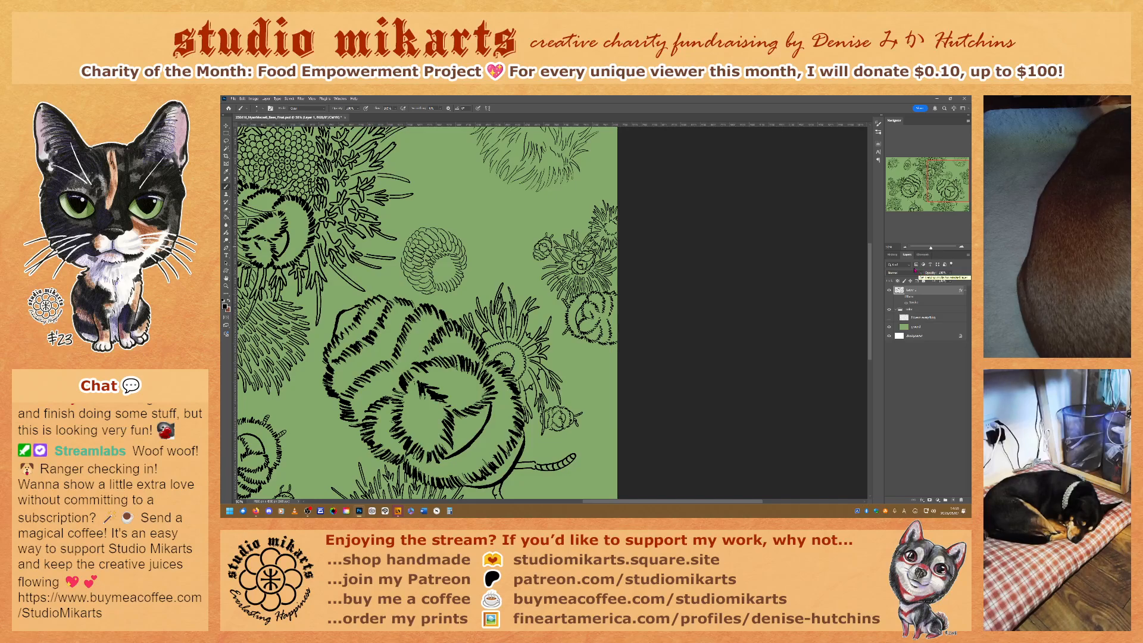
{"action": "left_click", "coordinate": [962, 247]}
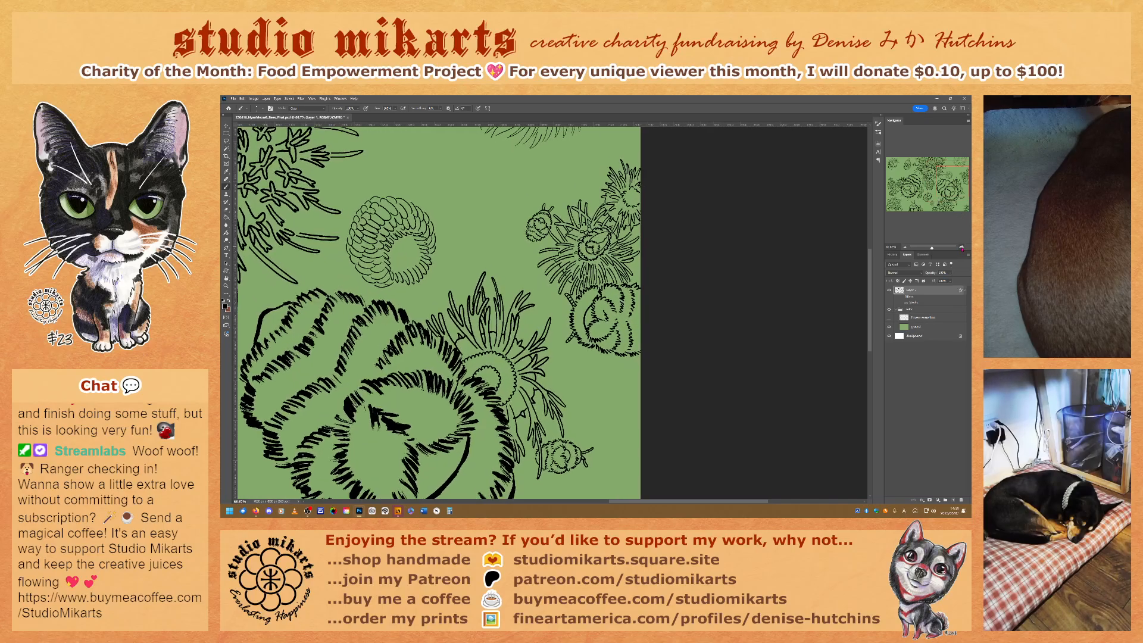
{"action": "left_click", "coordinate": [961, 247]}
{"action": "left_click_drag", "start_coordinate": [954, 182], "coordinate": [942, 195]}
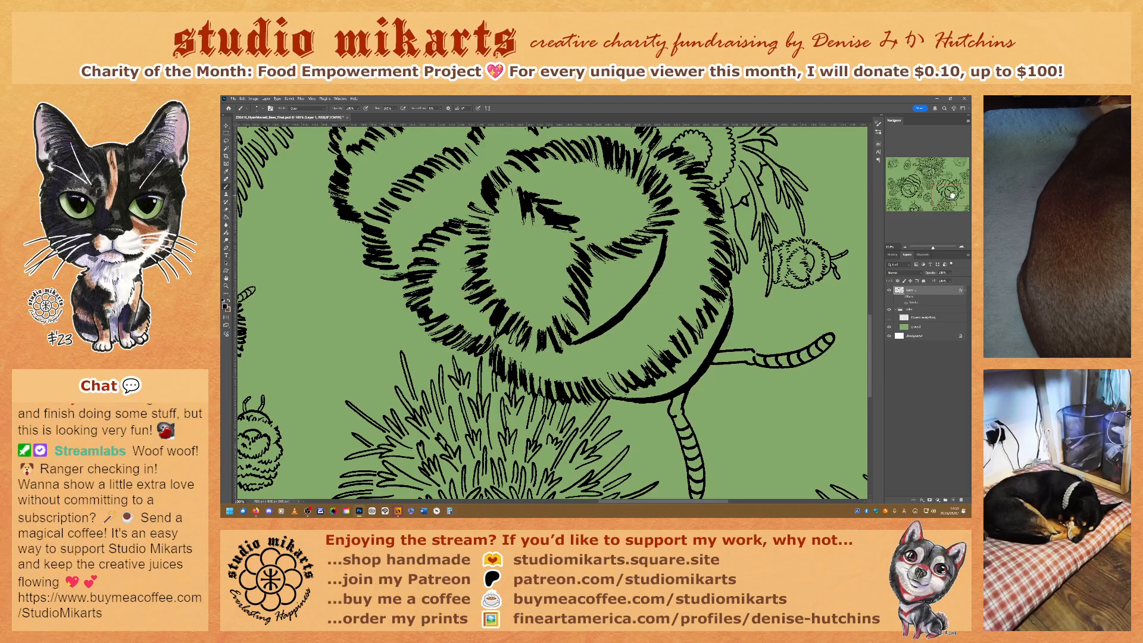
{"action": "left_click_drag", "start_coordinate": [952, 198], "coordinate": [962, 187]}
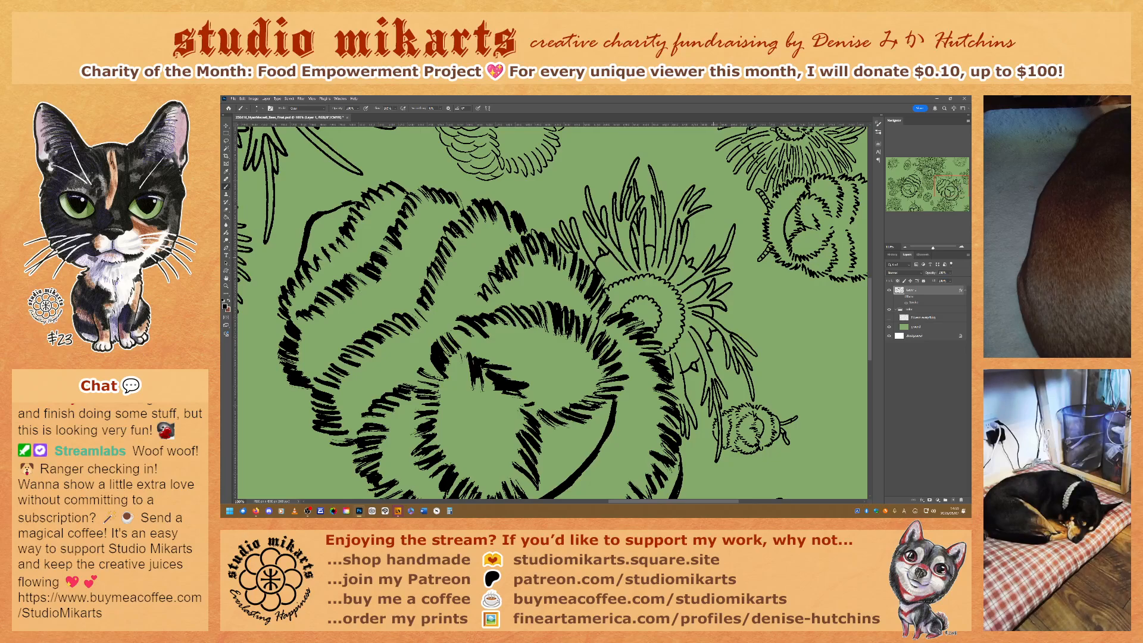
Clean up the petals of the scalloped flower behind the large bee, down to the small bee, using the brush in Clear and Normal modes.
{"action": "key", "text": "ctrl+plus"}
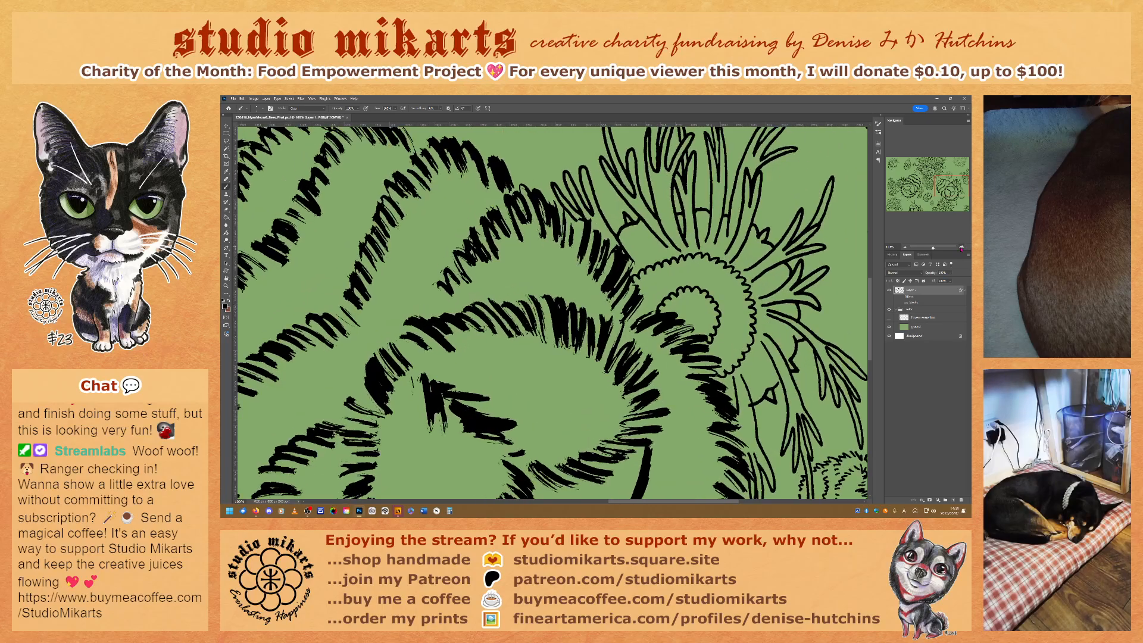
{"action": "left_click_drag", "start_coordinate": [946, 184], "coordinate": [951, 179]}
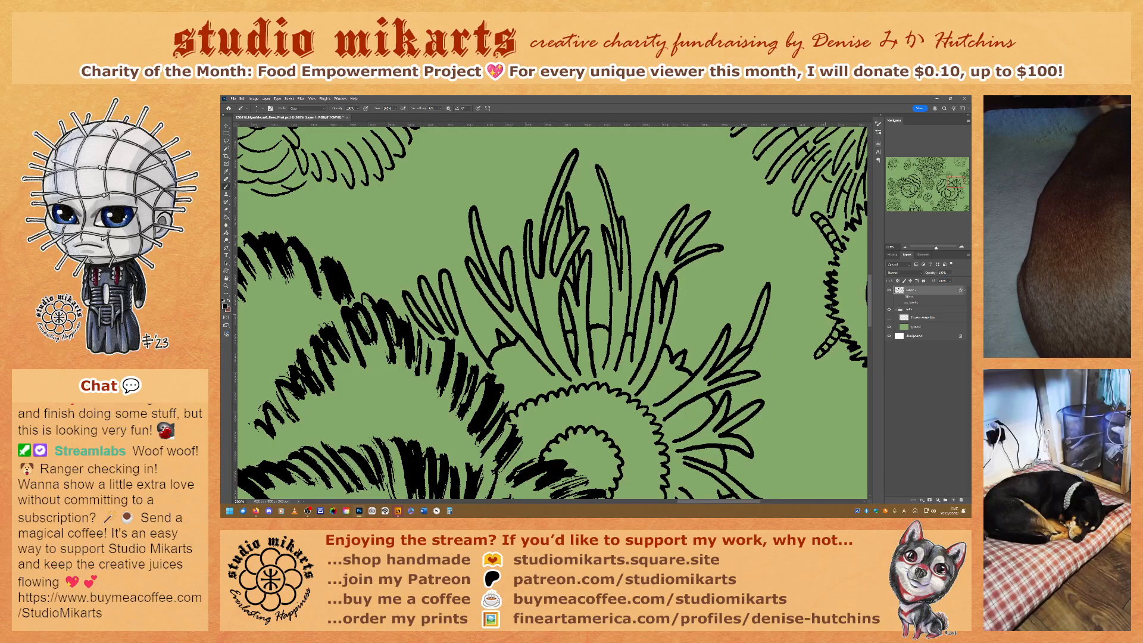
{"action": "left_click_drag", "start_coordinate": [953, 183], "coordinate": [956, 188]}
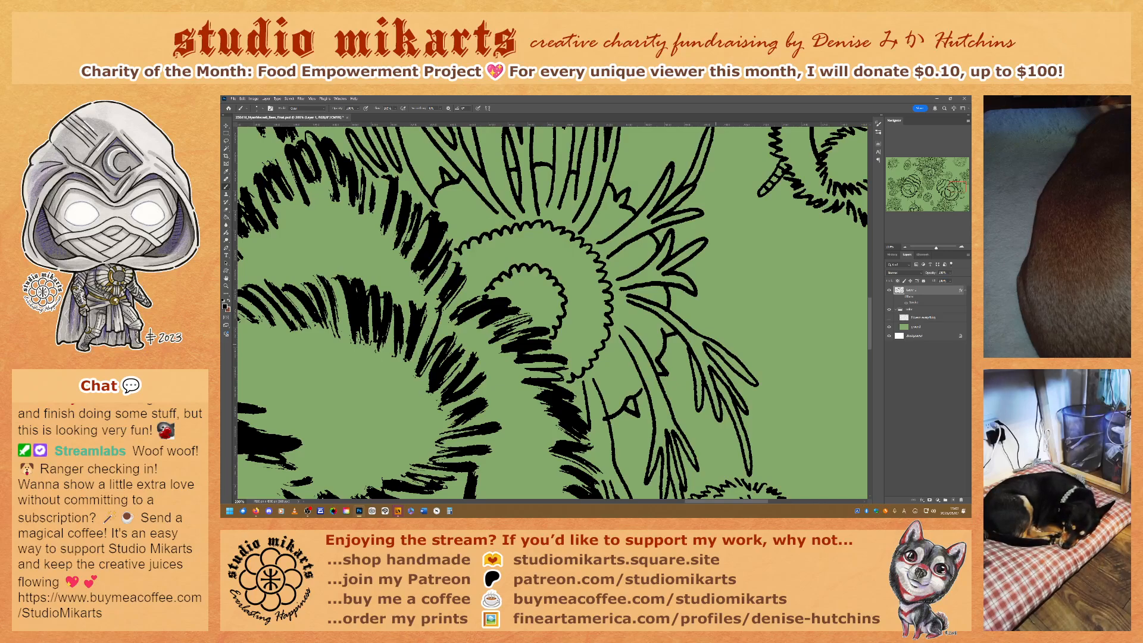
{"action": "key", "text": "shift+alt+n"}
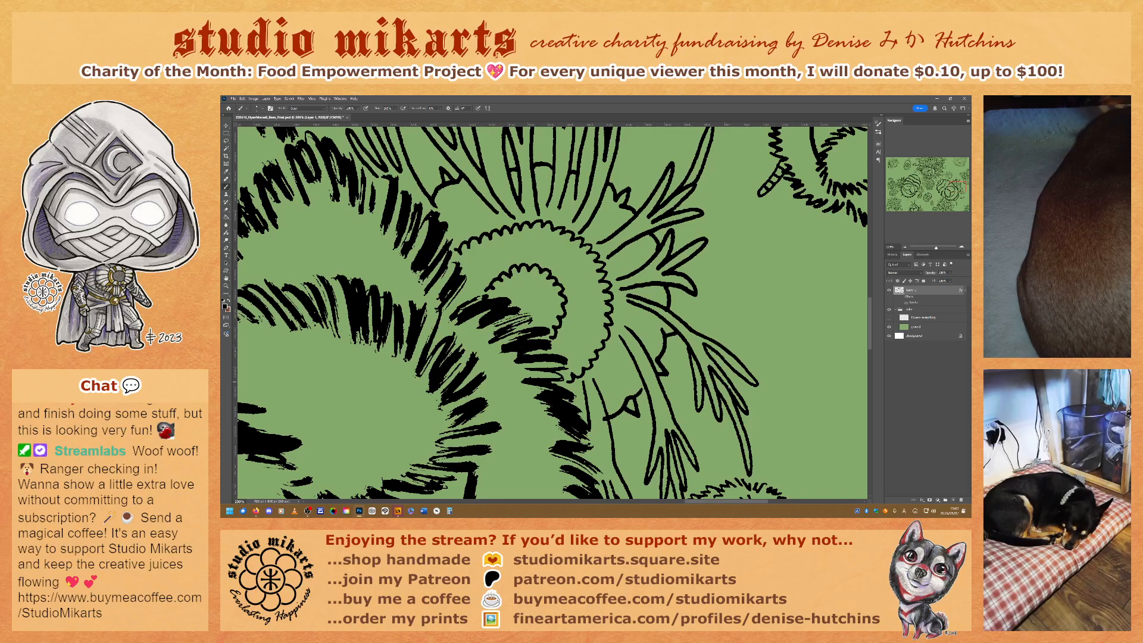
{"action": "key", "text": "grave"}
{"action": "key", "text": "shift+alt+n"}
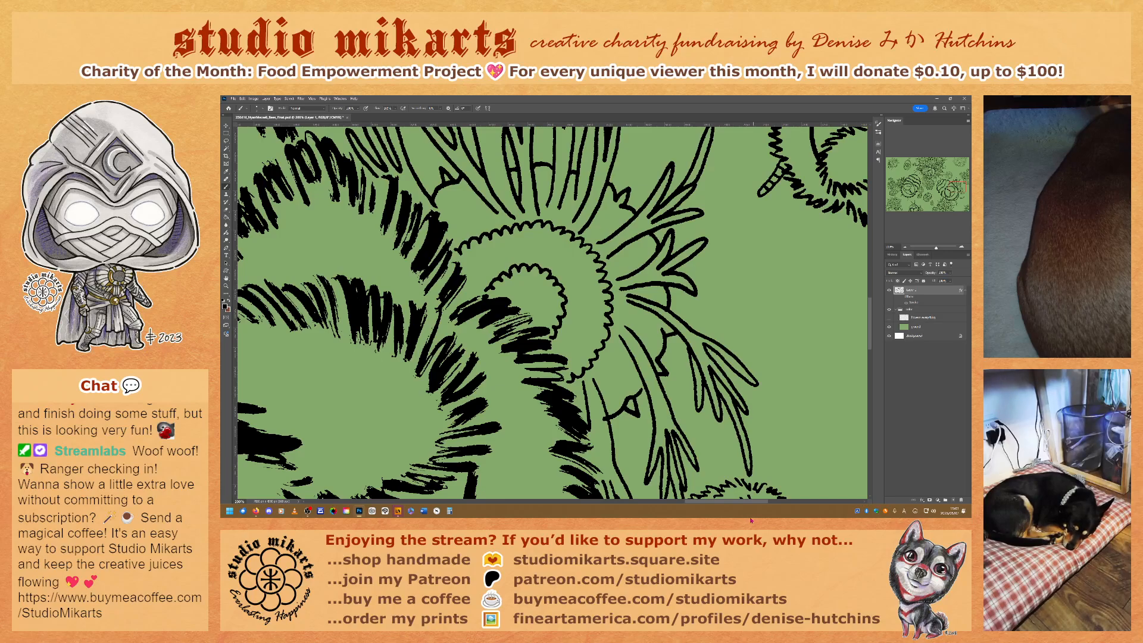
{"action": "key", "text": "shift+alt+r"}
{"action": "left_click_drag", "start_coordinate": [954, 187], "coordinate": [956, 192]}
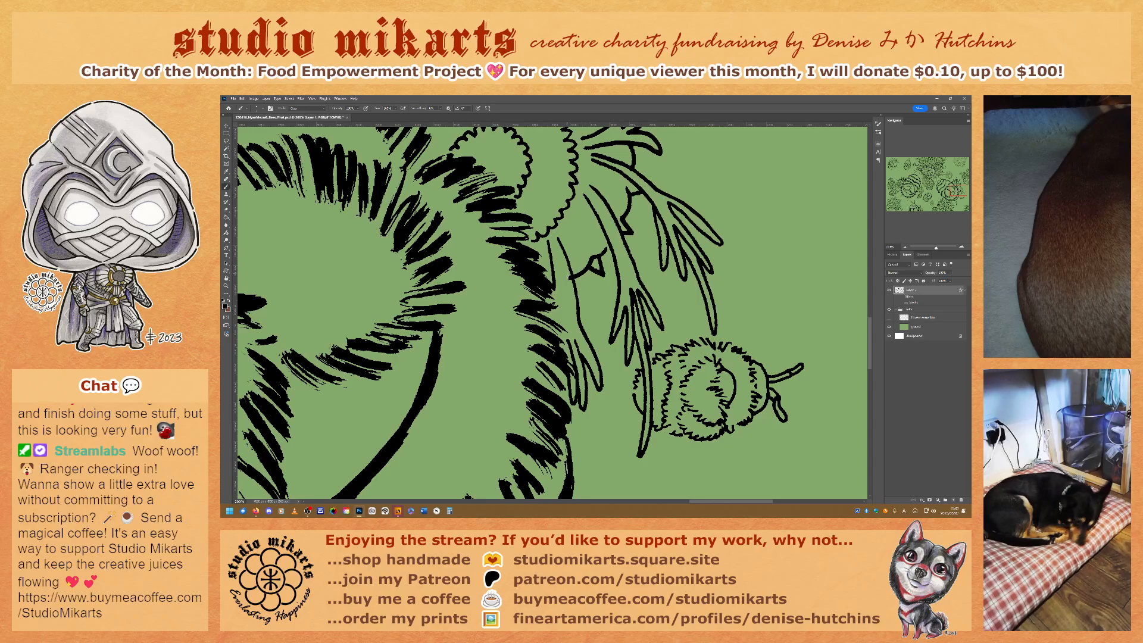
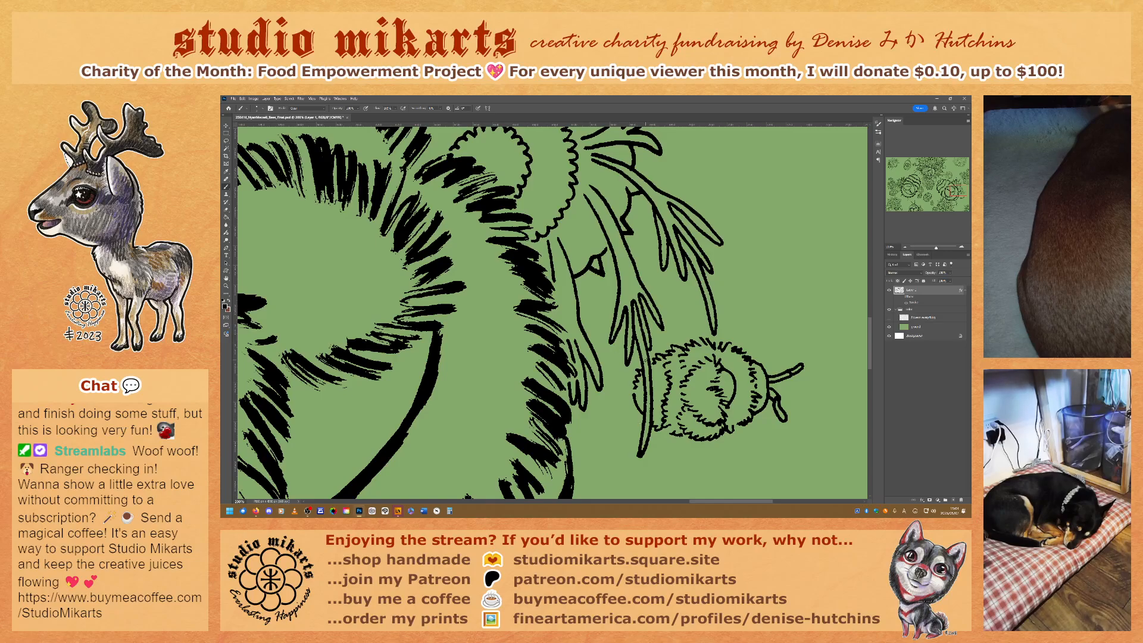
{"action": "key", "text": "alt+shift+n"}
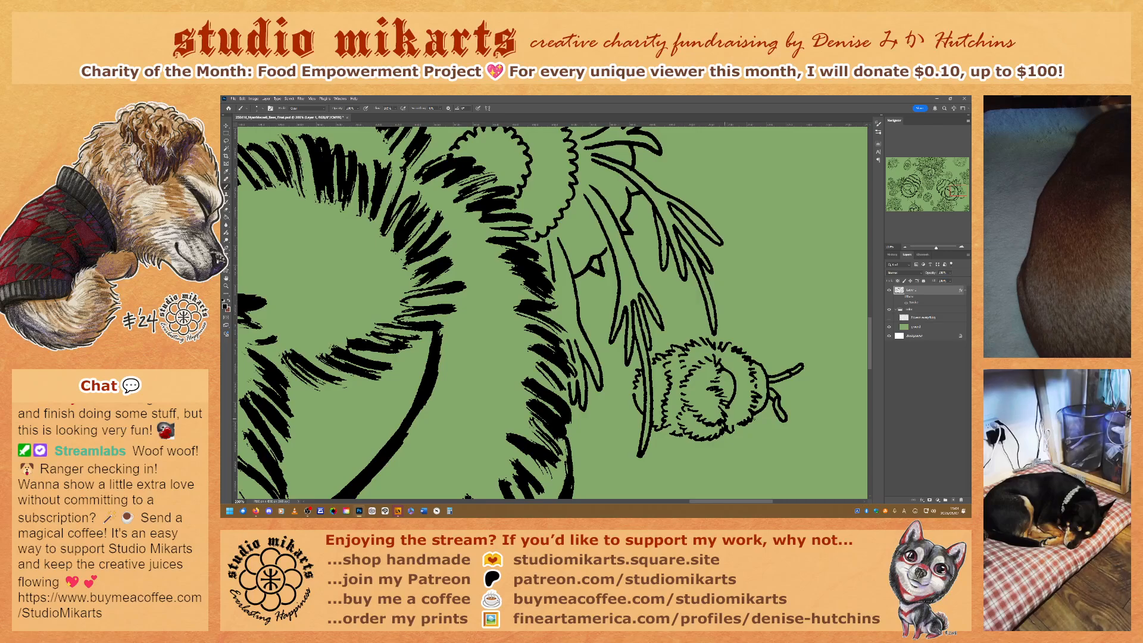
Paint over the gap beside the large bee's smooth curved outline, following its outer edge above the striped legs.
{"action": "left_click_drag", "start_coordinate": [954, 190], "coordinate": [944, 194]}
{"action": "left_click", "coordinate": [906, 247]}
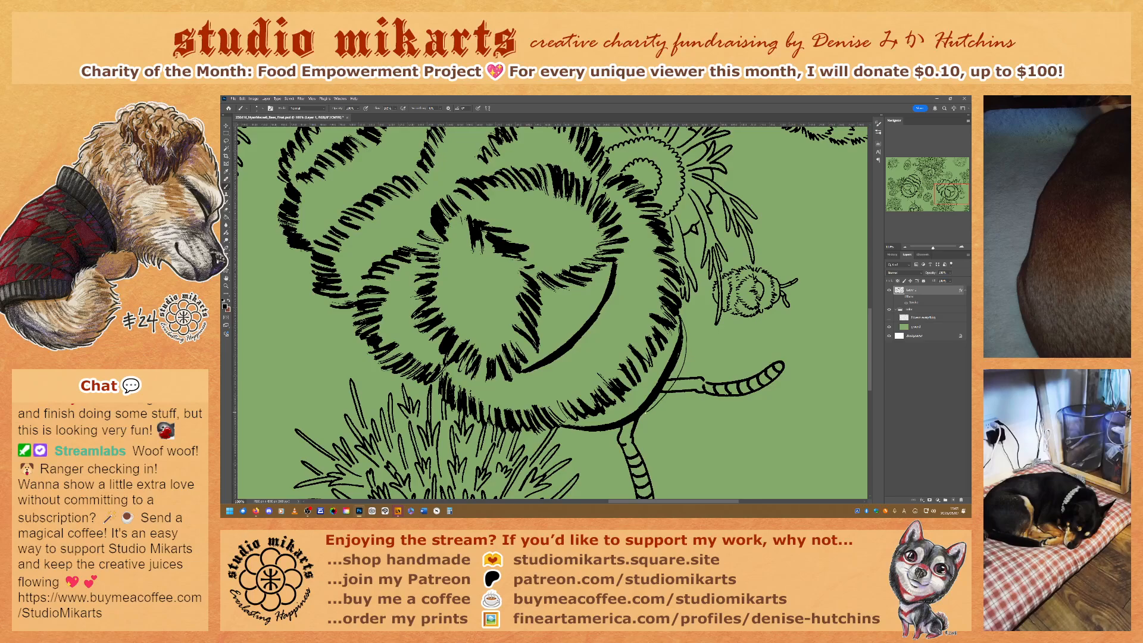
{"action": "left_click_drag", "start_coordinate": [646, 412], "coordinate": [654, 403]}
{"action": "left_click_drag", "start_coordinate": [685, 352], "coordinate": [673, 378]}
{"action": "left_click_drag", "start_coordinate": [666, 393], "coordinate": [645, 411]}
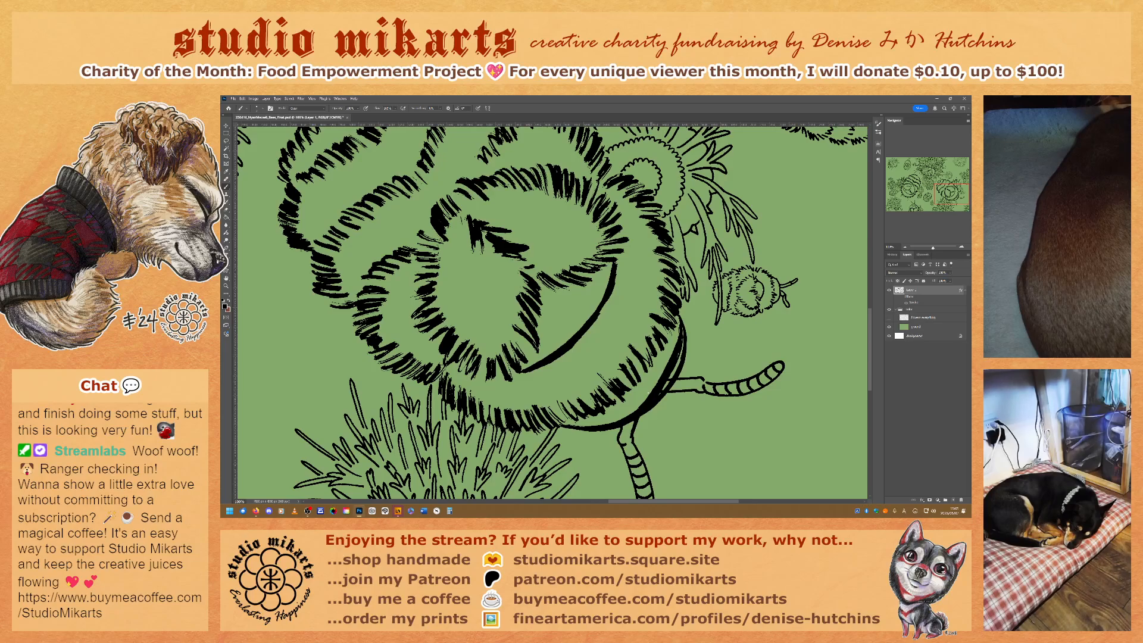
{"action": "mouse_move", "coordinate": [665, 370]}
{"action": "left_mouse_down"}
{"action": "mouse_move", "coordinate": [649, 395]}
{"action": "mouse_move", "coordinate": [660, 391]}
{"action": "left_mouse_up"}
Fill the large bee's curved outline above the striped legs into a solid thick line with a larger brush, and reduce the brush size again.
{"action": "right_click", "coordinate": [682, 372]}
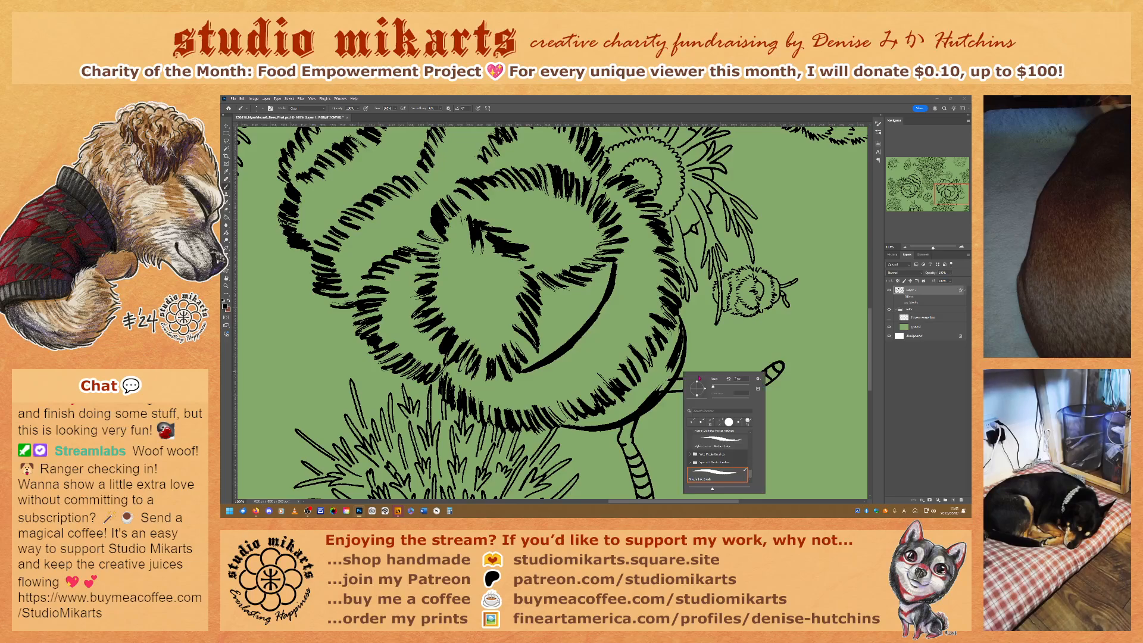
{"action": "left_click", "coordinate": [664, 366]}
{"action": "left_click_drag", "start_coordinate": [671, 360], "coordinate": [642, 407]}
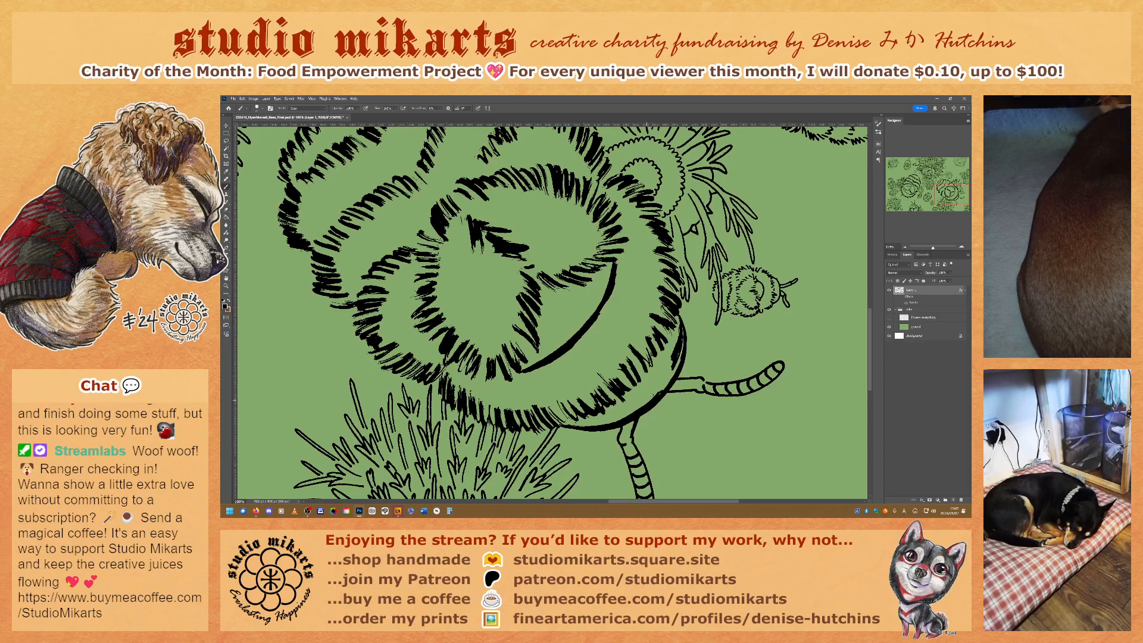
{"action": "mouse_move", "coordinate": [678, 344]}
{"action": "left_mouse_down"}
{"action": "mouse_move", "coordinate": [672, 369]}
{"action": "mouse_move", "coordinate": [681, 337]}
{"action": "left_mouse_up"}
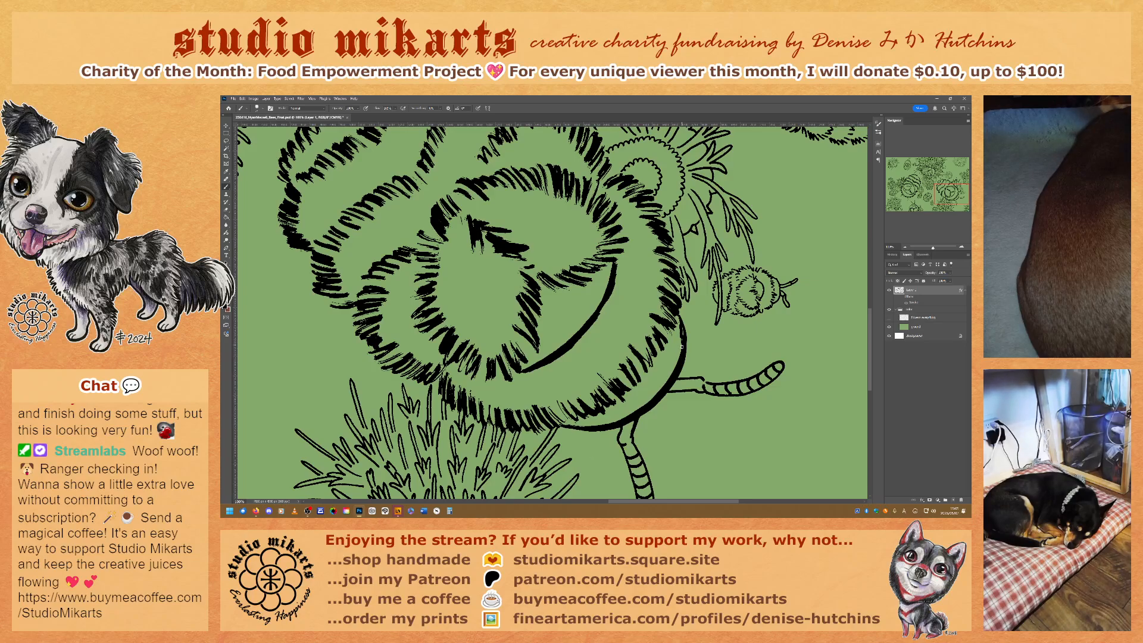
{"action": "left_click_drag", "start_coordinate": [681, 335], "coordinate": [675, 365]}
{"action": "right_click", "coordinate": [725, 391]}
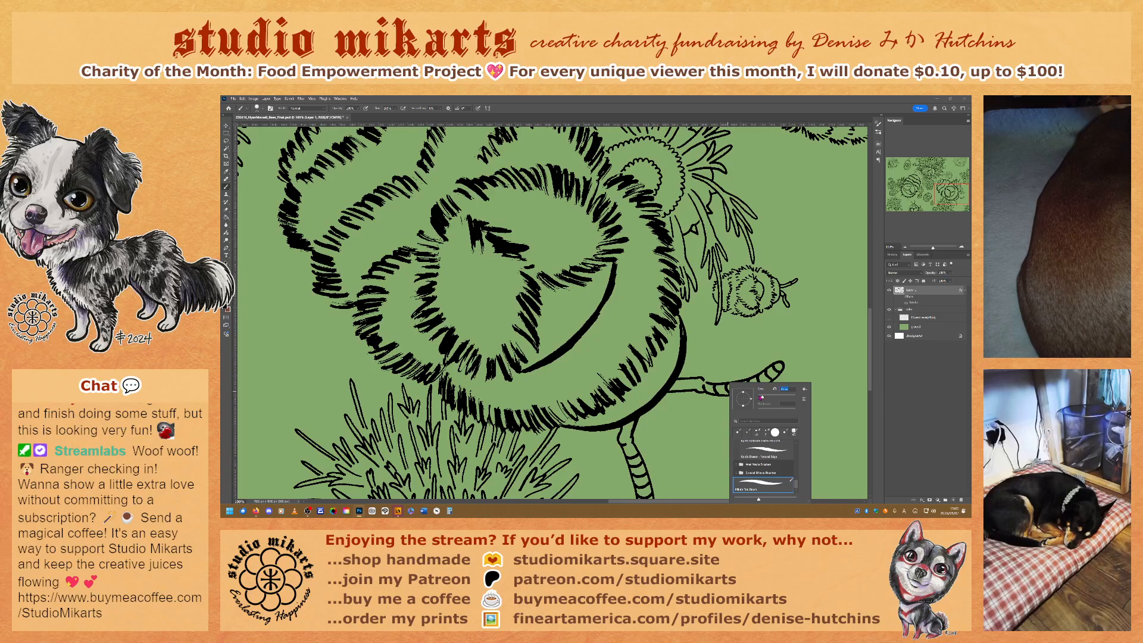
{"action": "left_click_drag", "start_coordinate": [762, 398], "coordinate": [760, 398]}
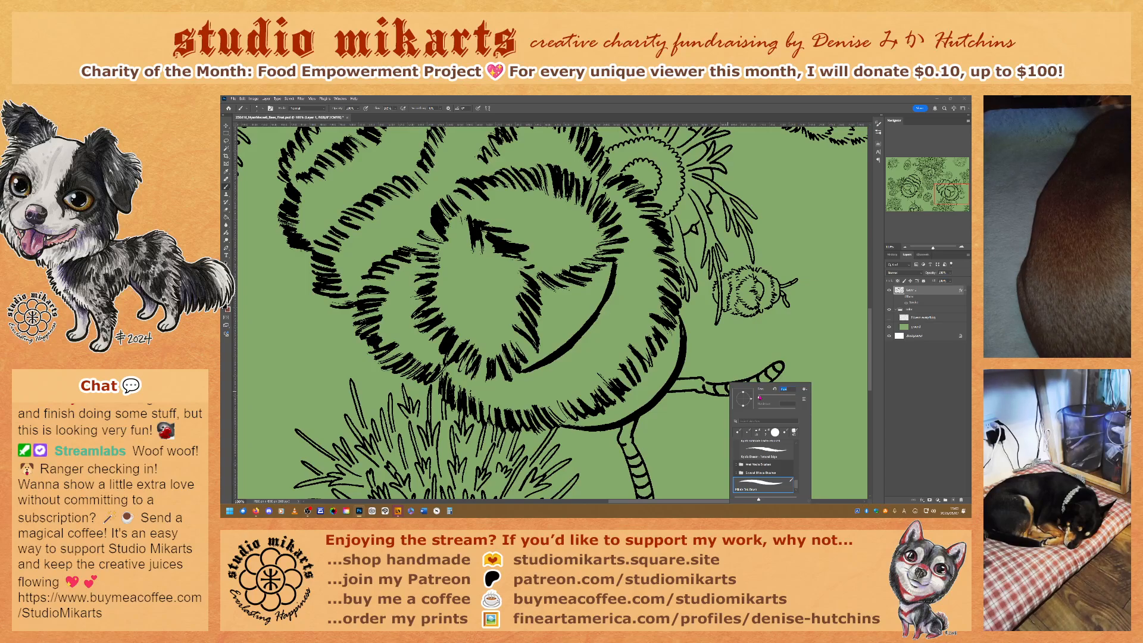
{"action": "key", "text": "Return"}
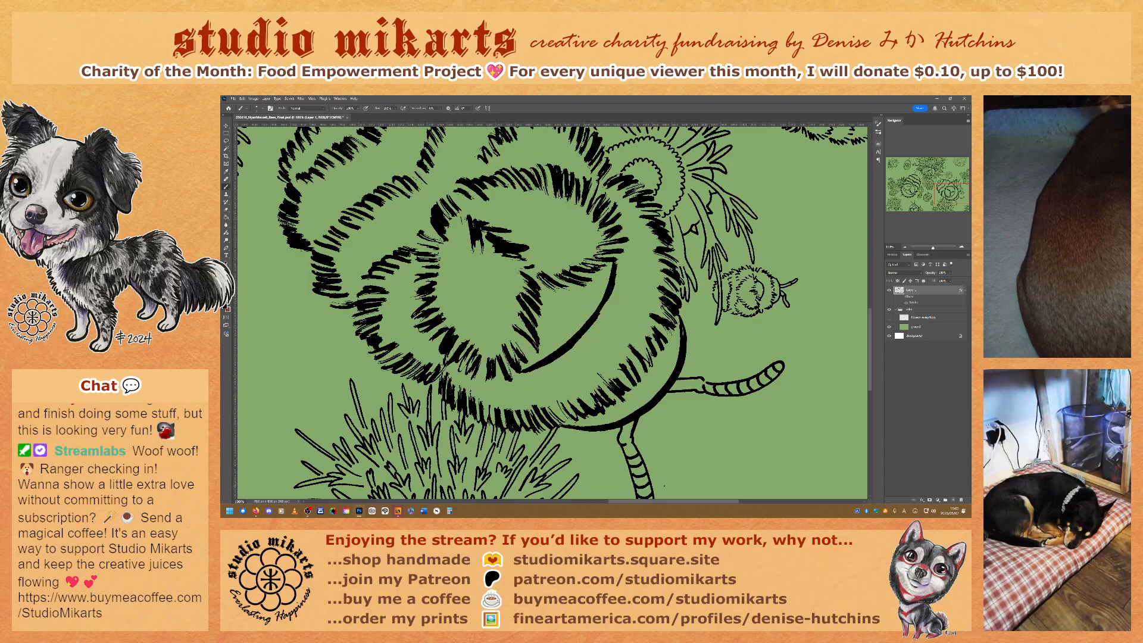
Check the large bee's furry outlines and thicken the smooth curved line at the upper end of its body with the brush.
{"action": "left_click_drag", "start_coordinate": [955, 193], "coordinate": [955, 197]}
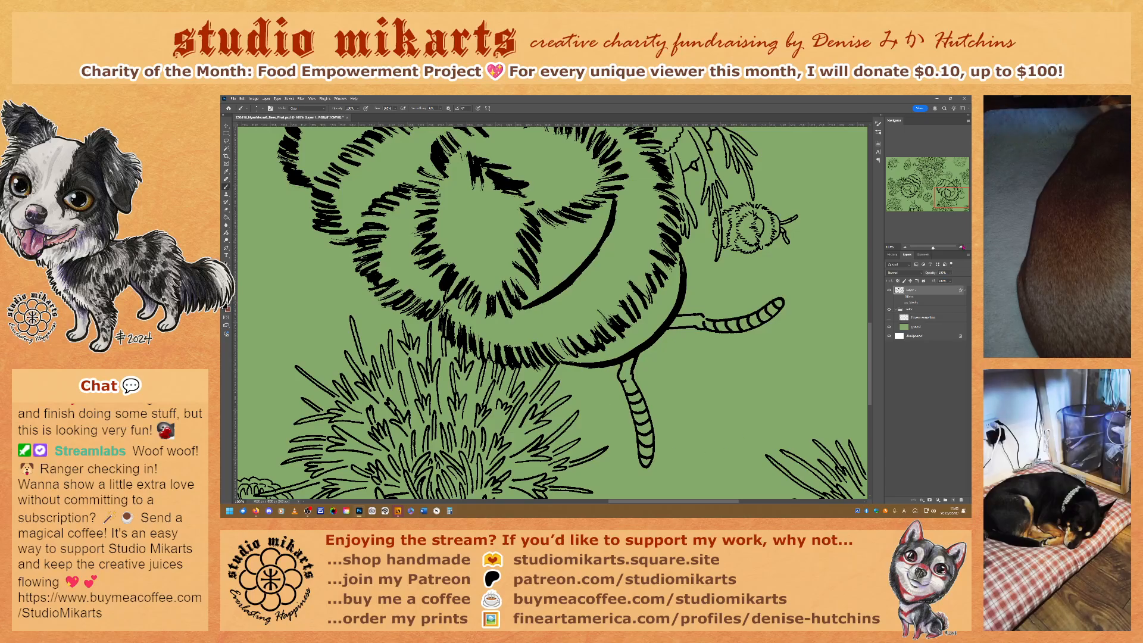
{"action": "key", "text": "ctrl+plus"}
{"action": "left_click_drag", "start_coordinate": [947, 198], "coordinate": [946, 198]}
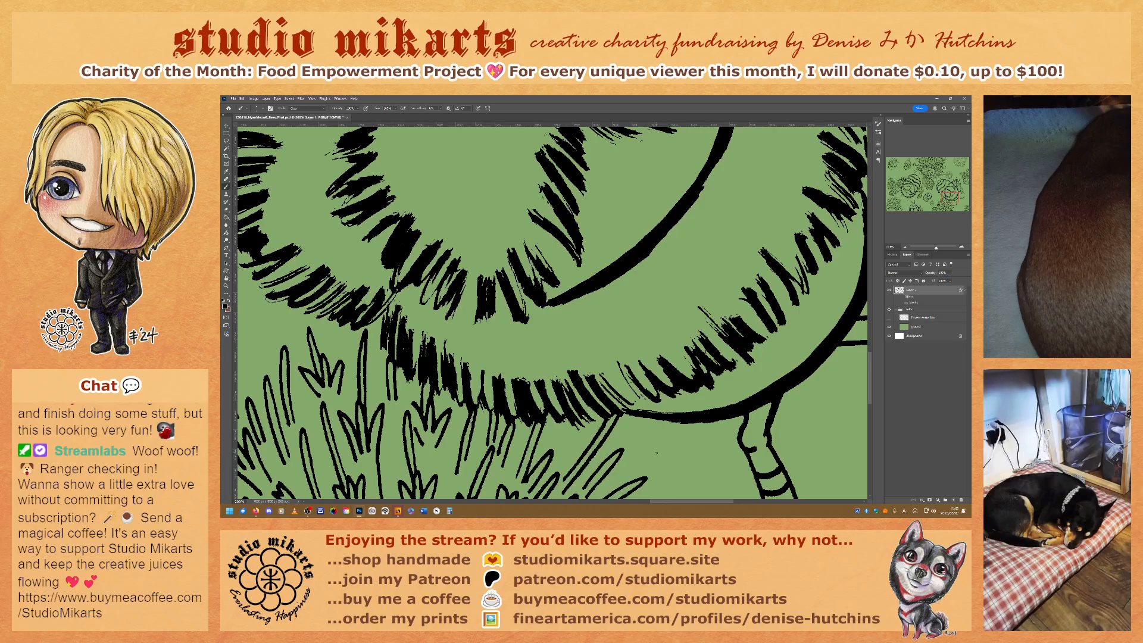
{"action": "left_click_drag", "start_coordinate": [949, 199], "coordinate": [954, 191]}
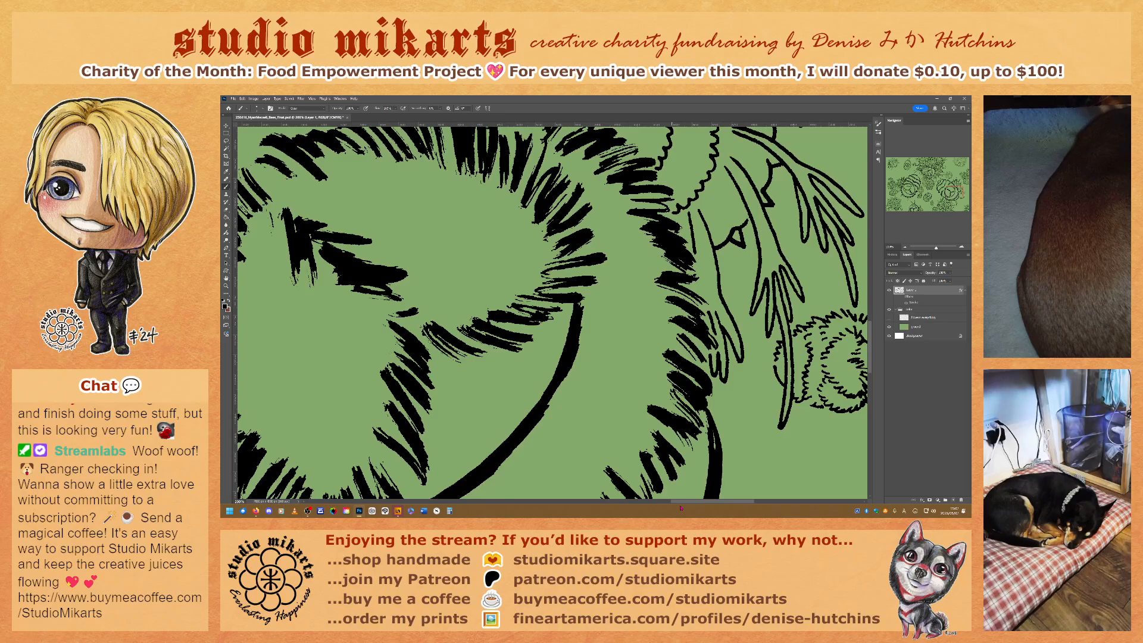
{"action": "left_click_drag", "start_coordinate": [953, 196], "coordinate": [951, 192]}
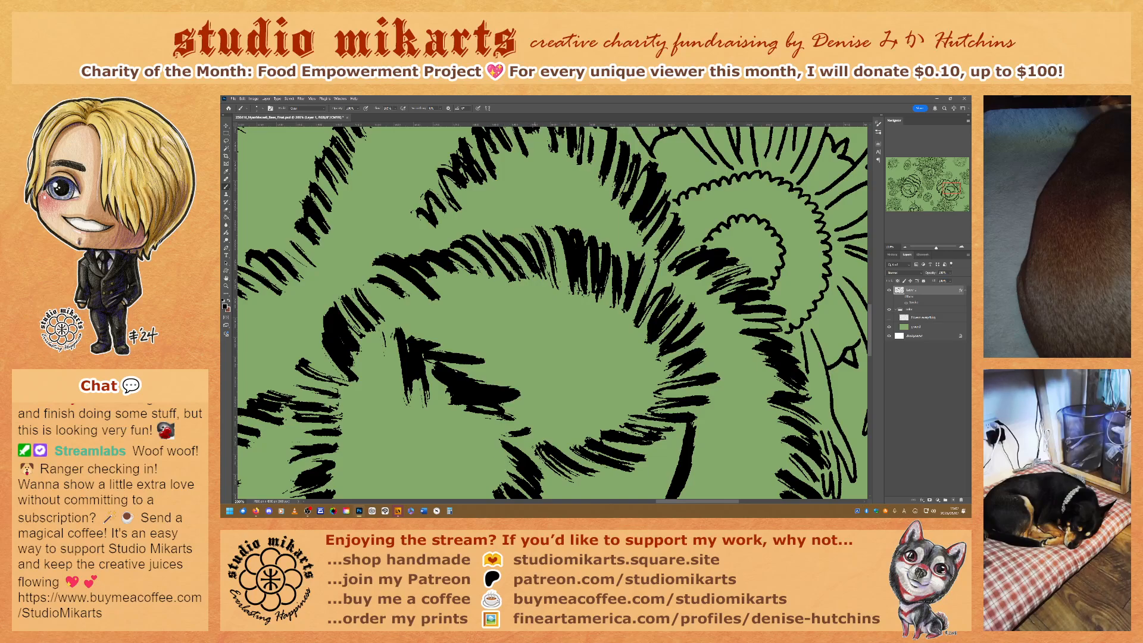
{"action": "left_click_drag", "start_coordinate": [952, 190], "coordinate": [942, 181]}
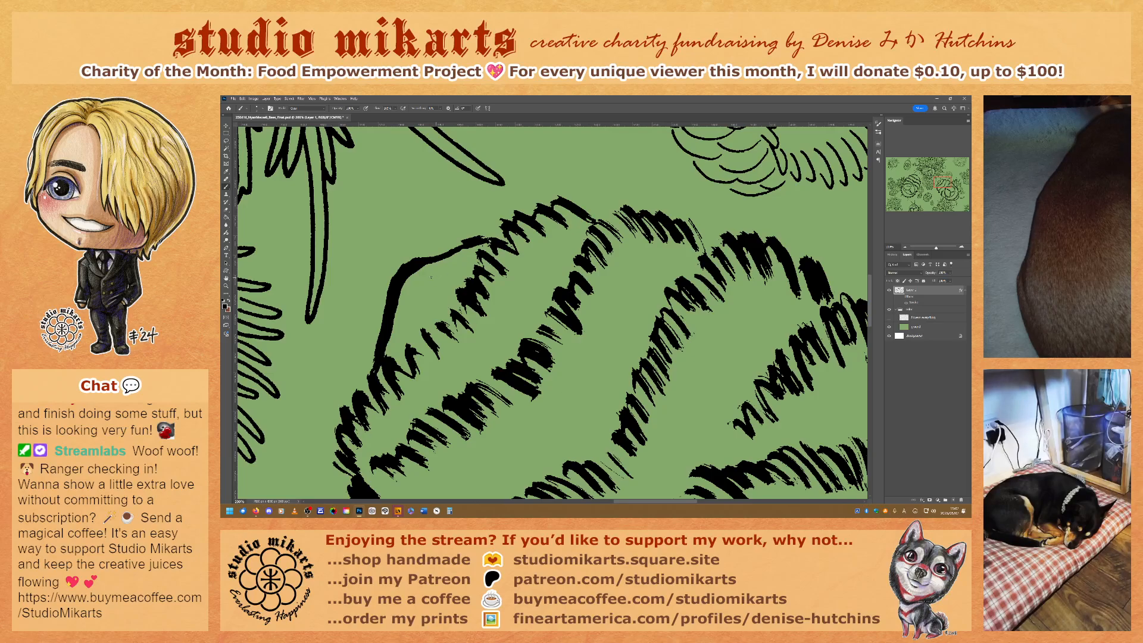
{"action": "mouse_move", "coordinate": [417, 259]}
{"action": "left_mouse_down"}
{"action": "mouse_move", "coordinate": [465, 241]}
{"action": "mouse_move", "coordinate": [426, 260]}
{"action": "left_mouse_up"}
{"action": "left_click_drag", "start_coordinate": [416, 259], "coordinate": [462, 242]}
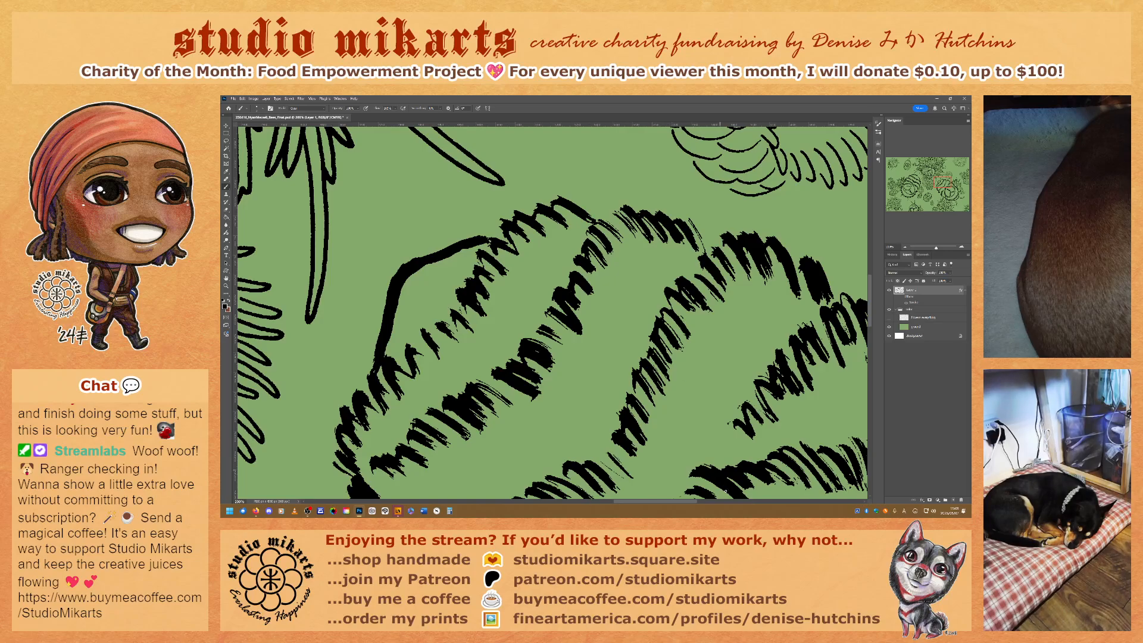
{"action": "left_click_drag", "start_coordinate": [941, 182], "coordinate": [939, 189]}
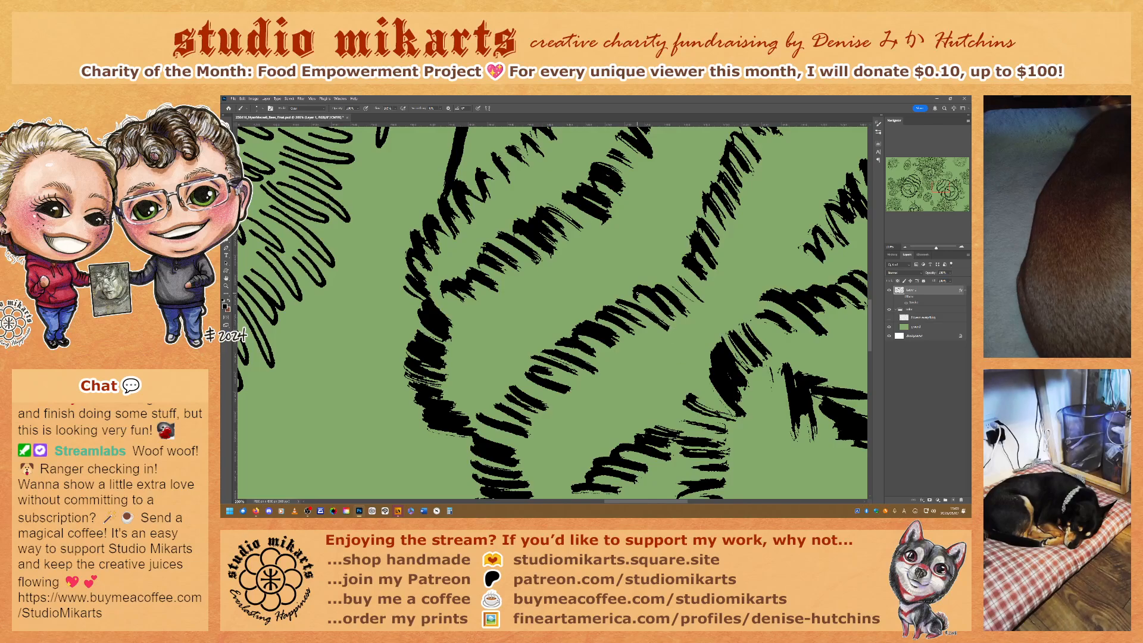
Check the large bee's furry outlines and thicken the smooth curved line inside its body with the brush in Normal mode.
{"action": "left_click_drag", "start_coordinate": [942, 187], "coordinate": [944, 194]}
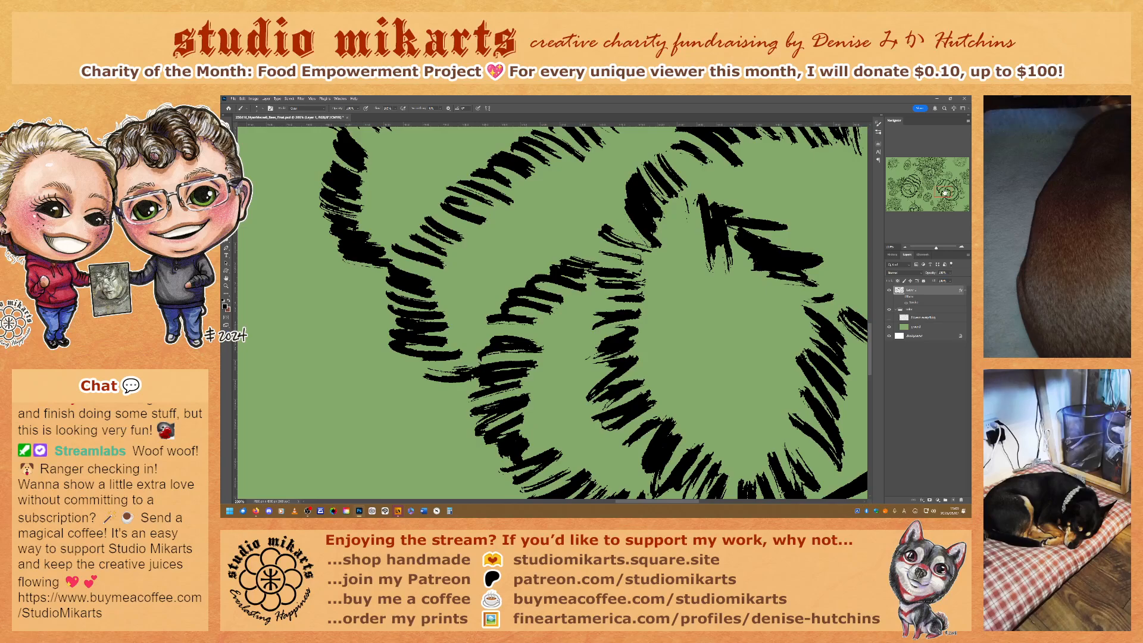
{"action": "left_click_drag", "start_coordinate": [943, 194], "coordinate": [948, 189]}
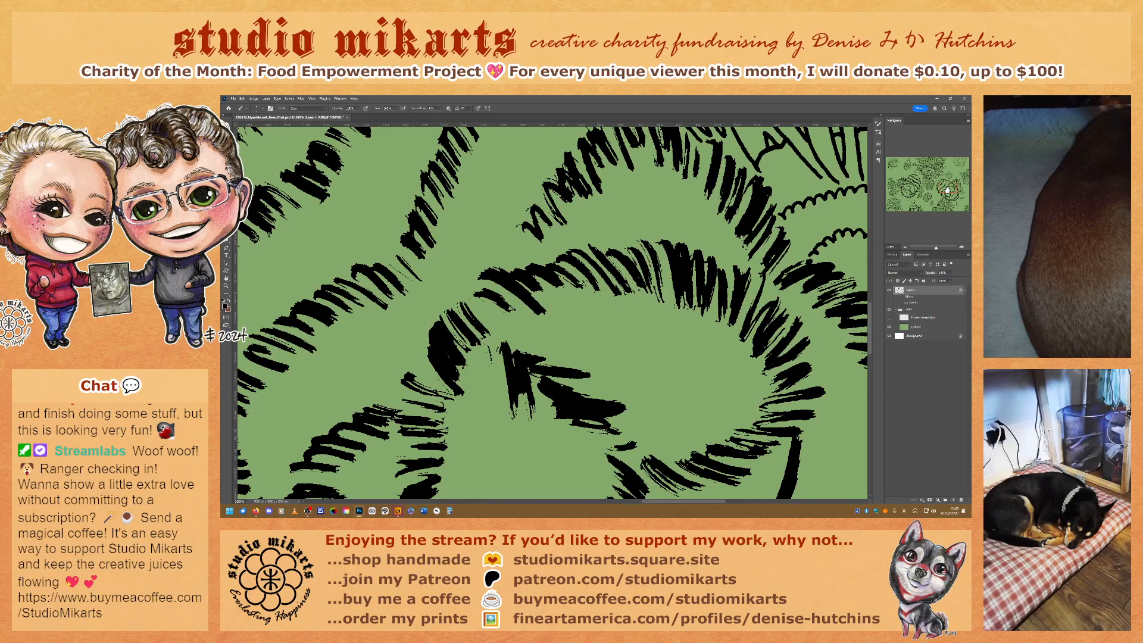
{"action": "left_click_drag", "start_coordinate": [948, 189], "coordinate": [950, 185]}
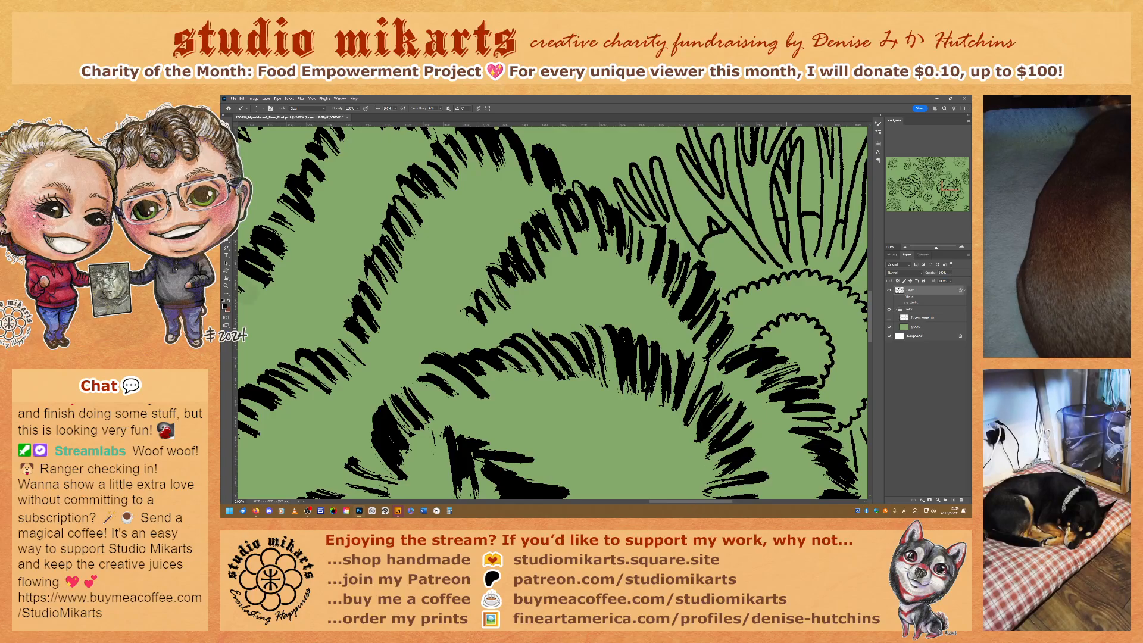
{"action": "left_click_drag", "start_coordinate": [947, 186], "coordinate": [948, 190]}
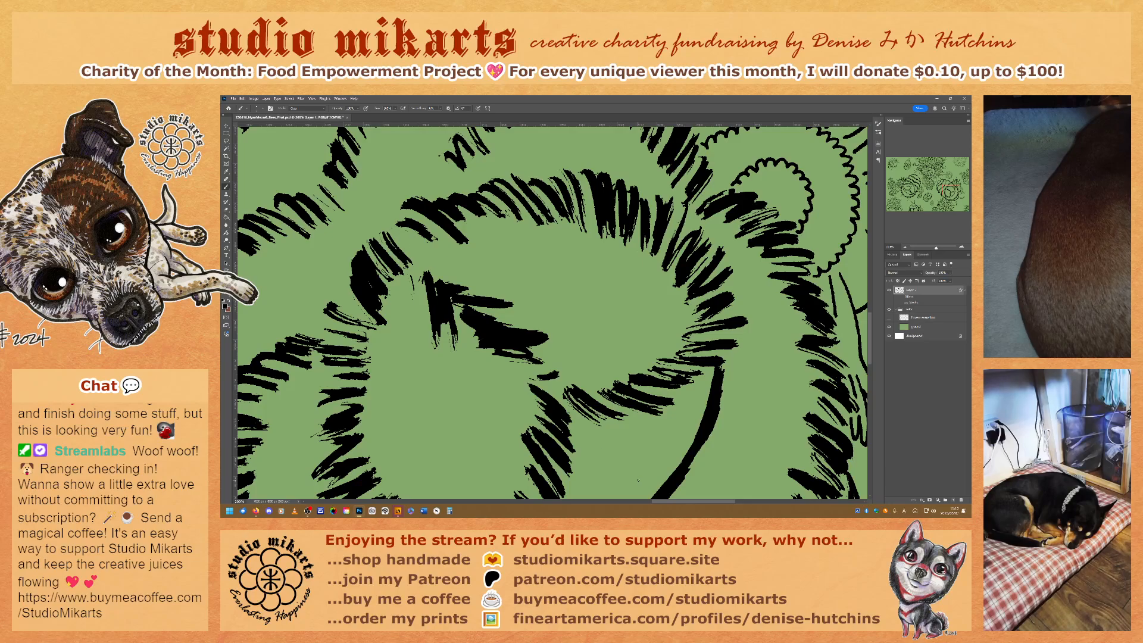
{"action": "left_click_drag", "start_coordinate": [947, 188], "coordinate": [951, 191]}
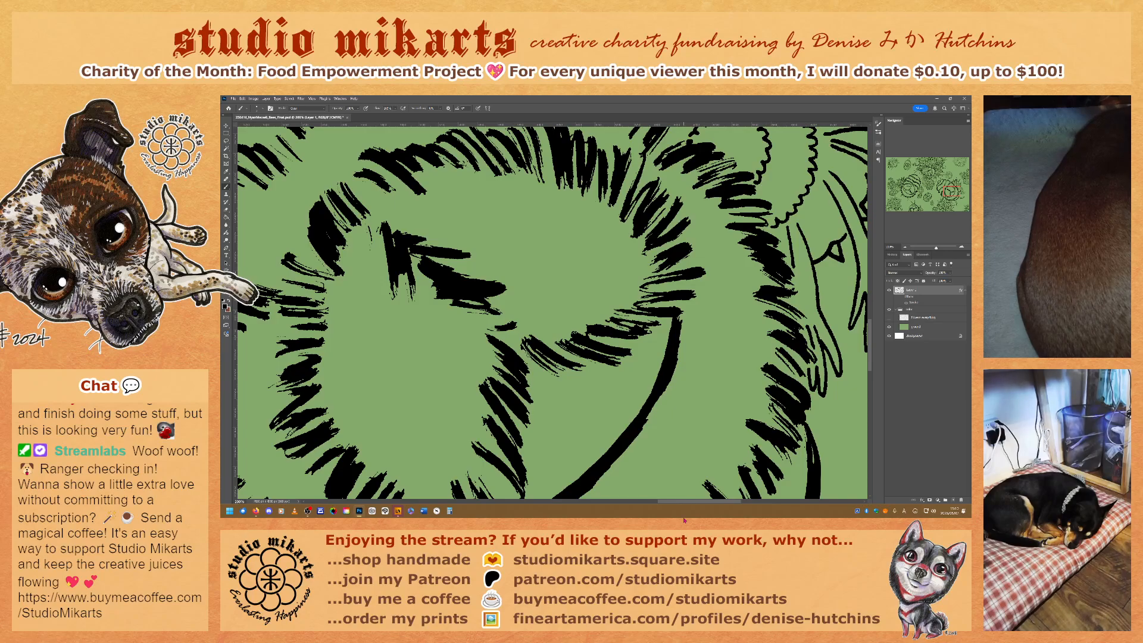
{"action": "left_click_drag", "start_coordinate": [946, 194], "coordinate": [948, 194]}
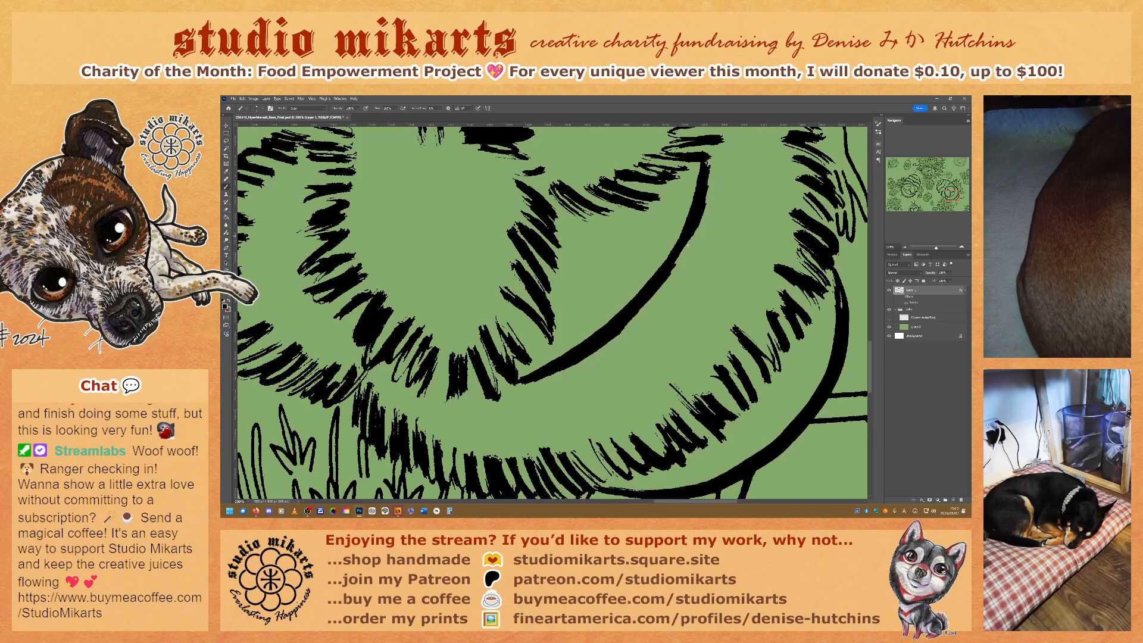
{"action": "key", "text": "shift+alt+n"}
{"action": "left_click_drag", "start_coordinate": [689, 236], "coordinate": [626, 325]}
{"action": "left_click_drag", "start_coordinate": [697, 229], "coordinate": [641, 310]}
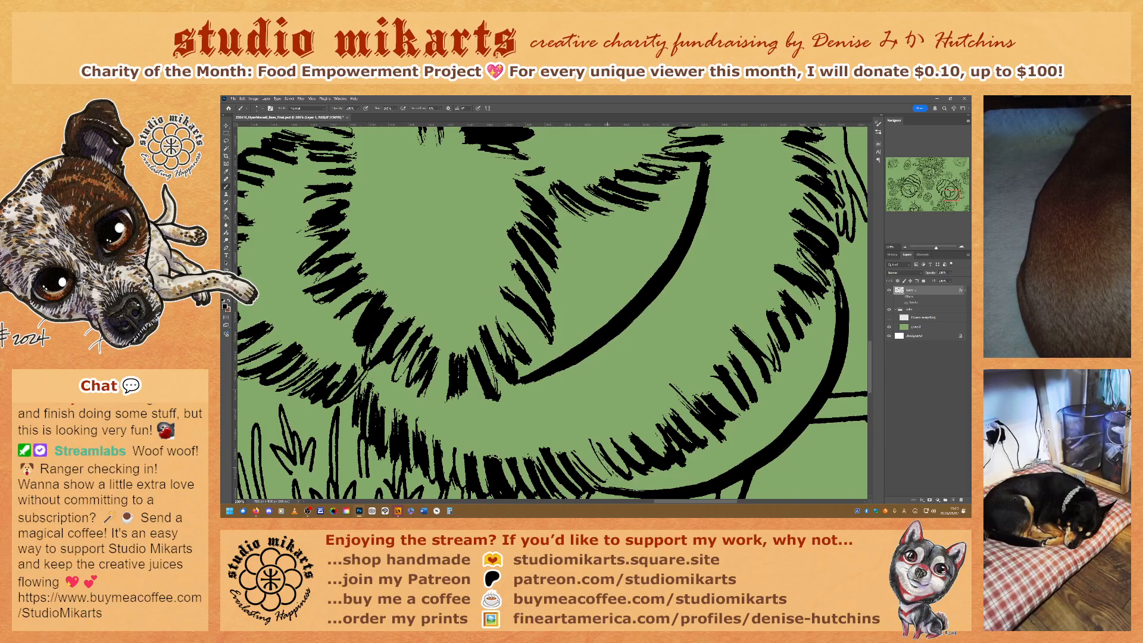
Examine the large bee's thickened outlines and the balance of the whole bee and flower pattern at several zoom levels.
{"action": "left_click", "coordinate": [904, 247]}
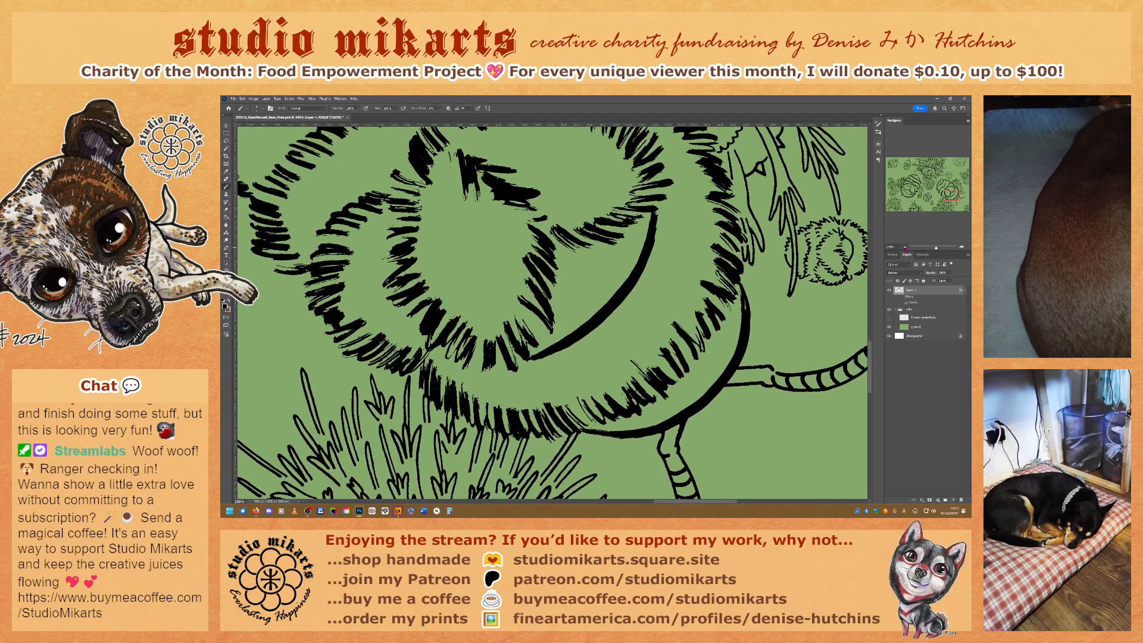
{"action": "left_click", "coordinate": [905, 247]}
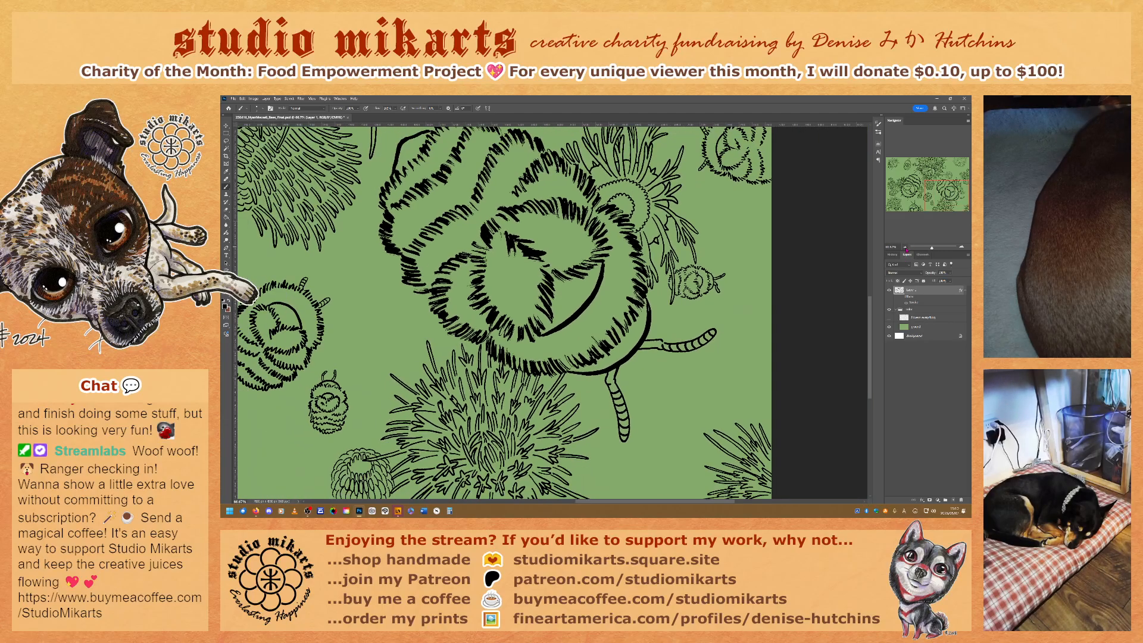
{"action": "left_click", "coordinate": [905, 246]}
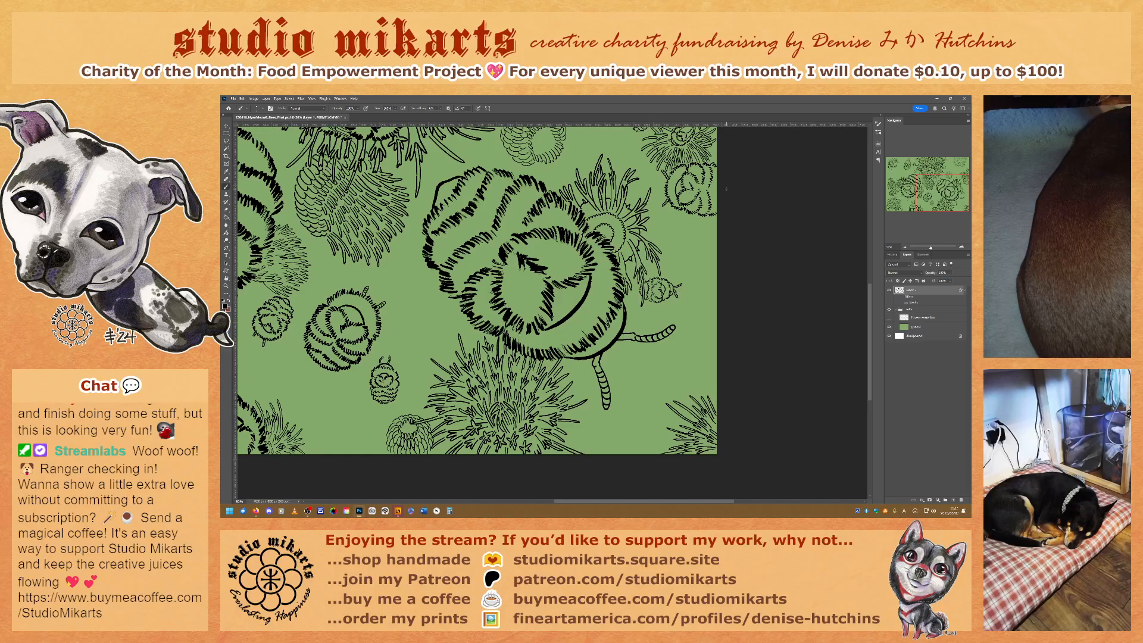
{"action": "left_click", "coordinate": [963, 248]}
{"action": "left_click", "coordinate": [963, 248]}
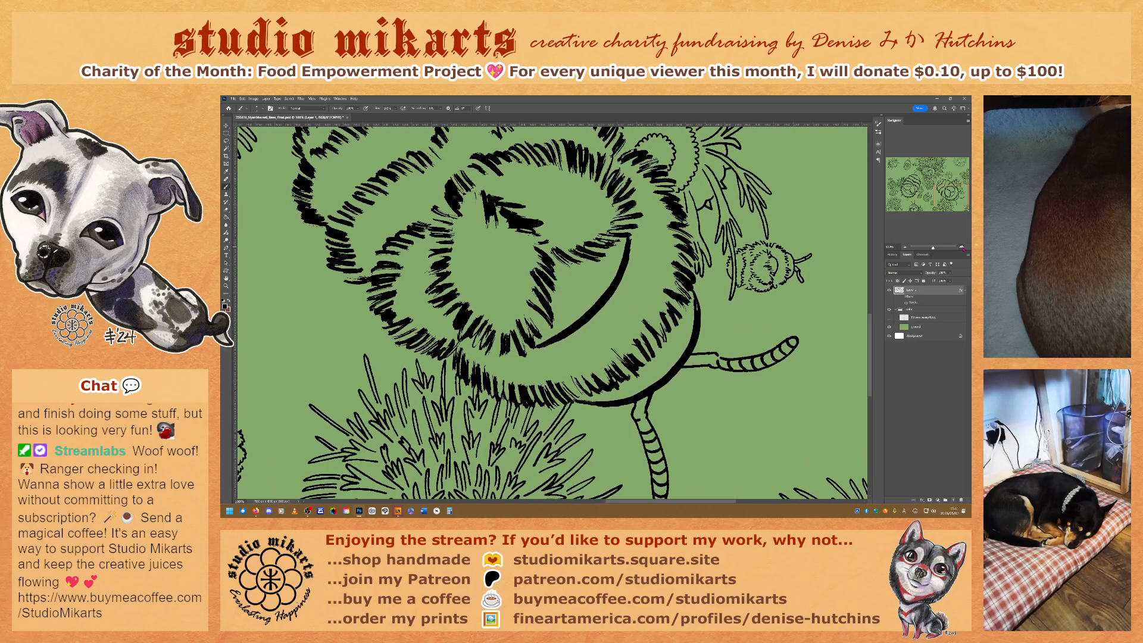
{"action": "left_click_drag", "start_coordinate": [942, 191], "coordinate": [940, 186]}
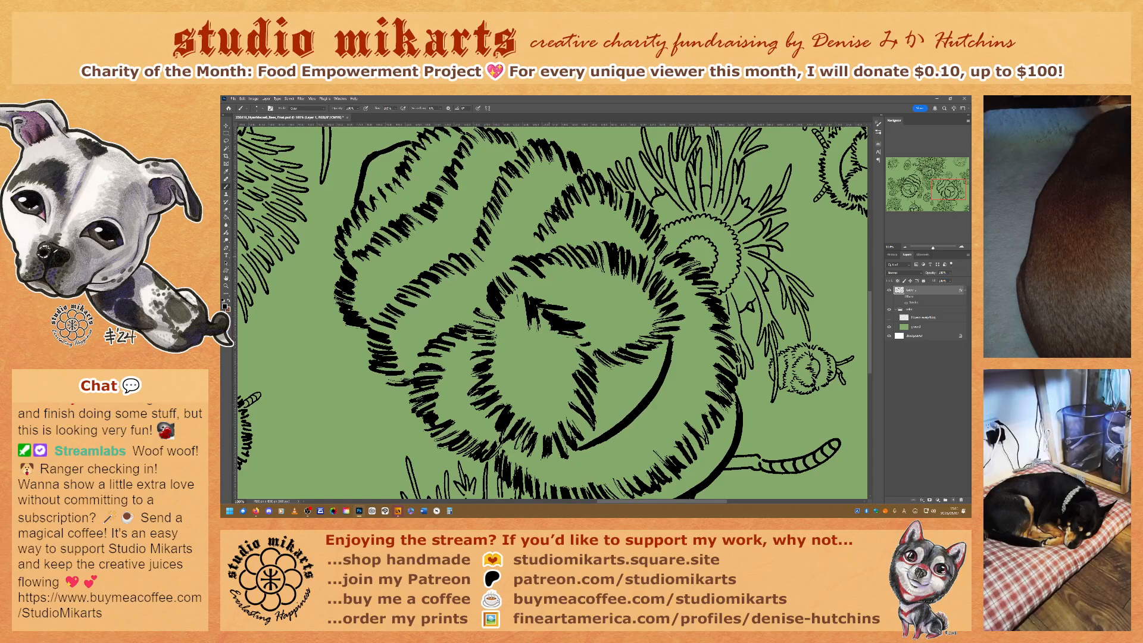
{"action": "scroll", "coordinate": [550, 313], "scroll_direction": "down", "scroll_amount": 3}
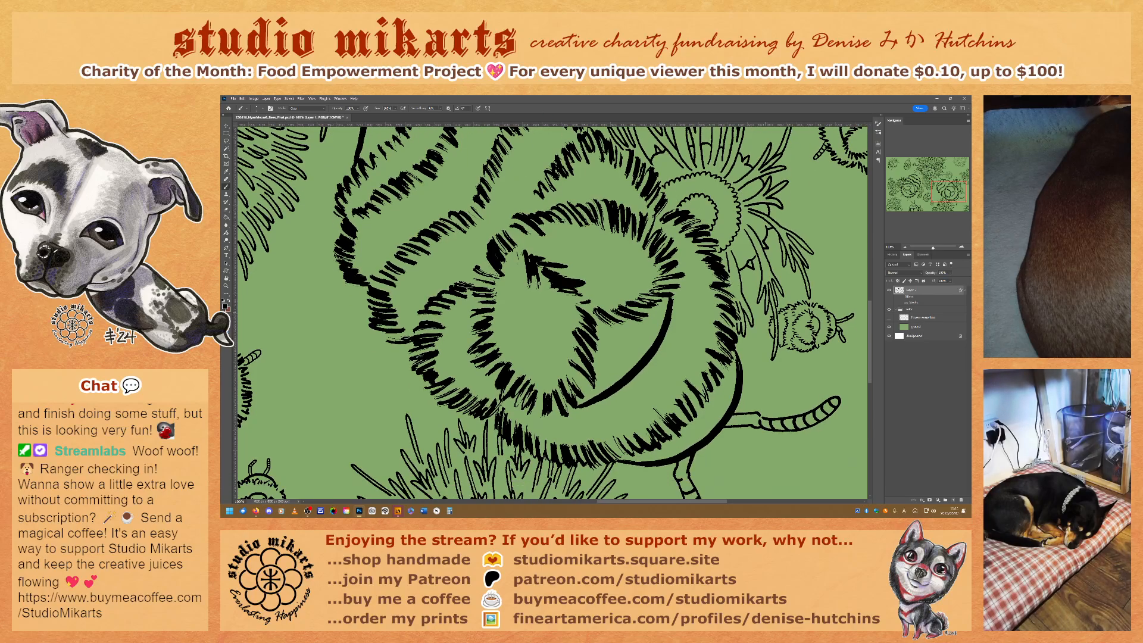
{"action": "left_click", "coordinate": [905, 247]}
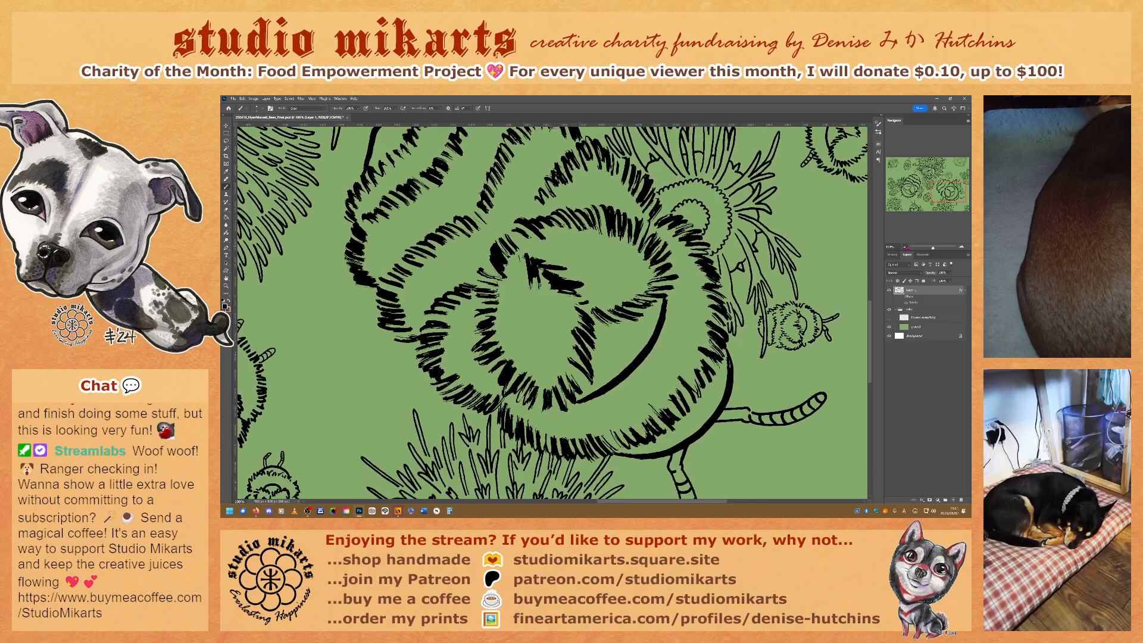
{"action": "left_click", "coordinate": [905, 247]}
{"action": "left_click", "coordinate": [905, 247]}
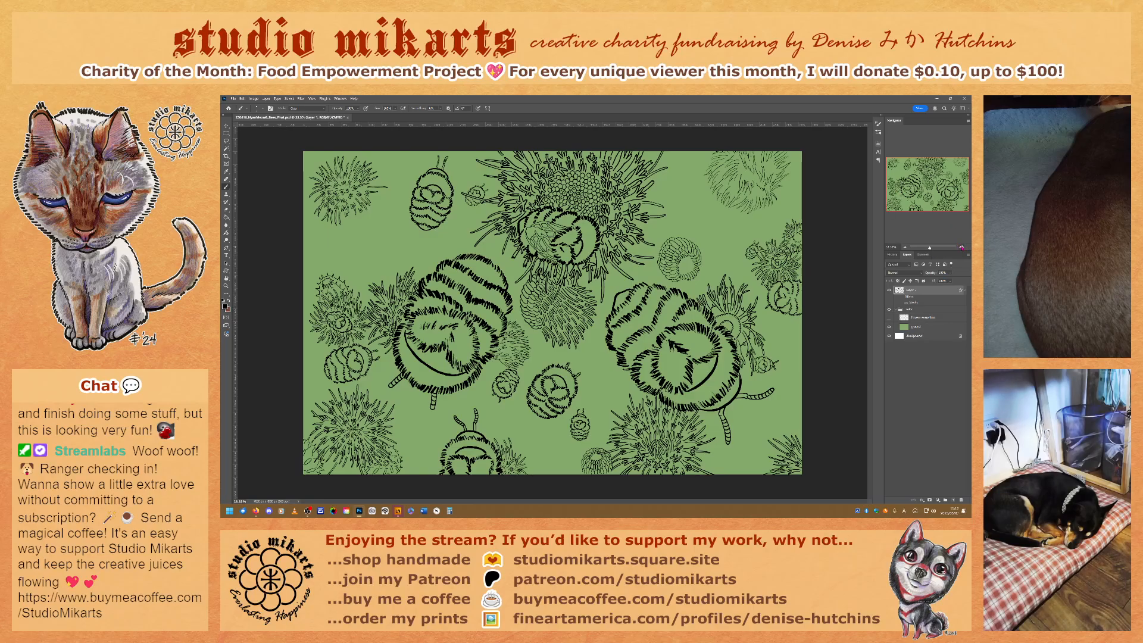
{"action": "left_click", "coordinate": [962, 247]}
{"action": "left_click", "coordinate": [961, 247]}
{"action": "left_click", "coordinate": [961, 247]}
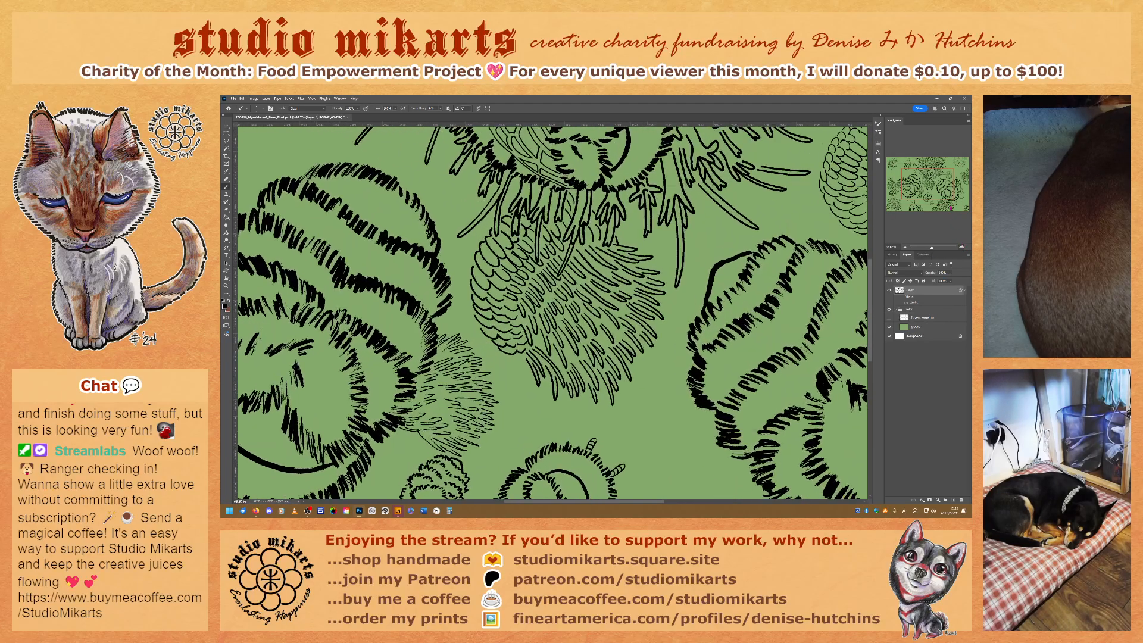
Clean up the line art around the small bee and the round layered flower below it, using the brush in Clear and Normal modes.
{"action": "left_click_drag", "start_coordinate": [951, 208], "coordinate": [945, 208]}
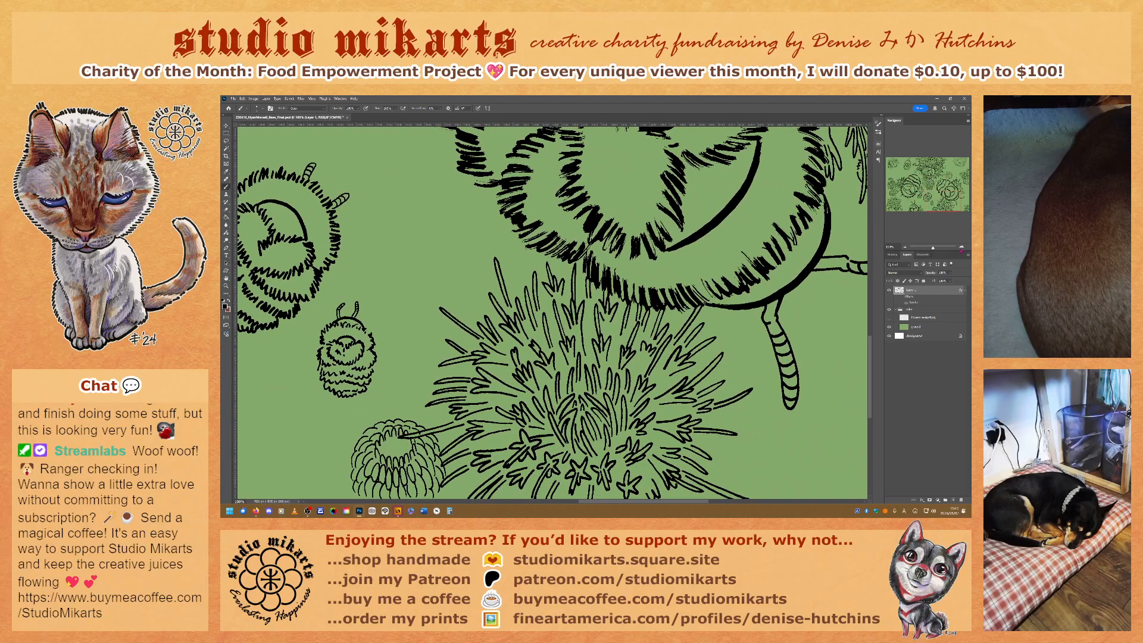
{"action": "left_click", "coordinate": [962, 247]}
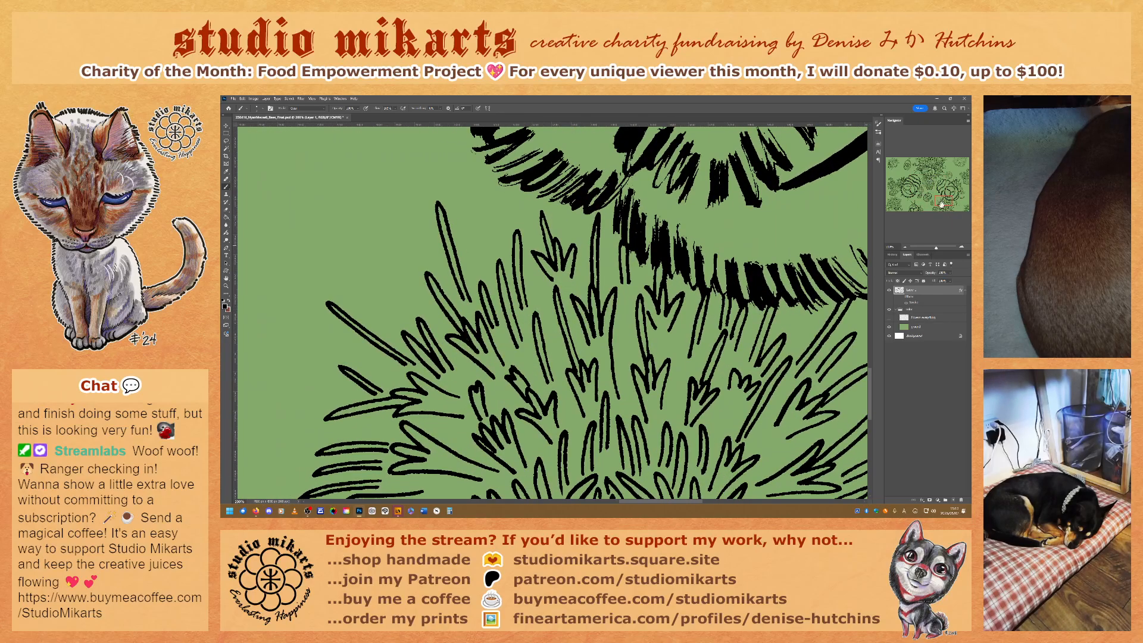
{"action": "left_click_drag", "start_coordinate": [952, 203], "coordinate": [936, 227]}
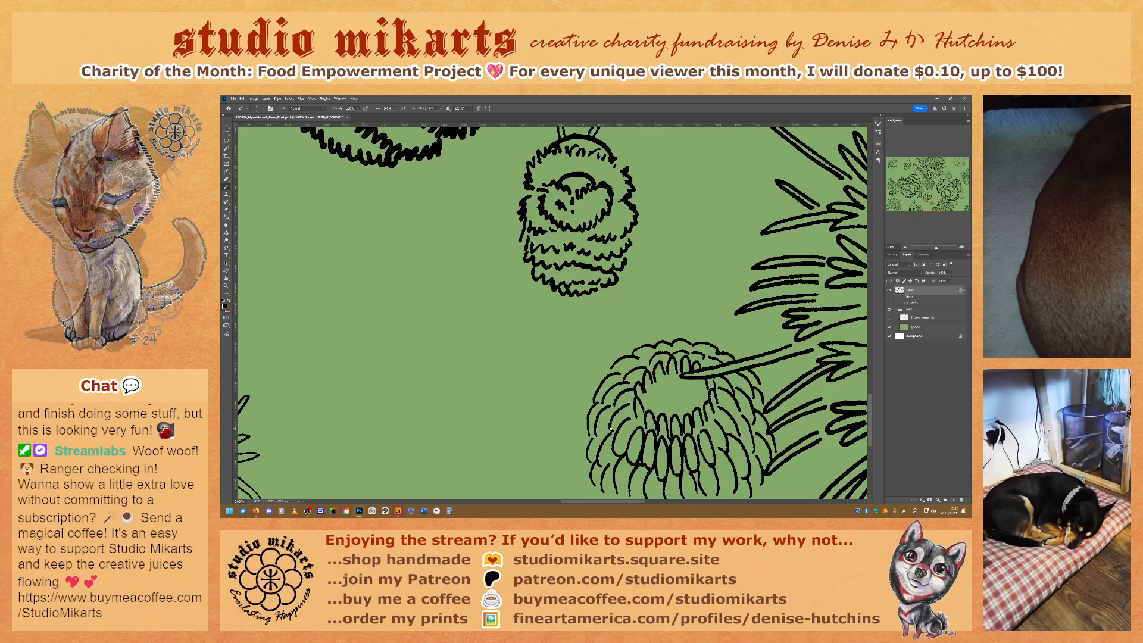
{"action": "key", "text": "alt+shift+r"}
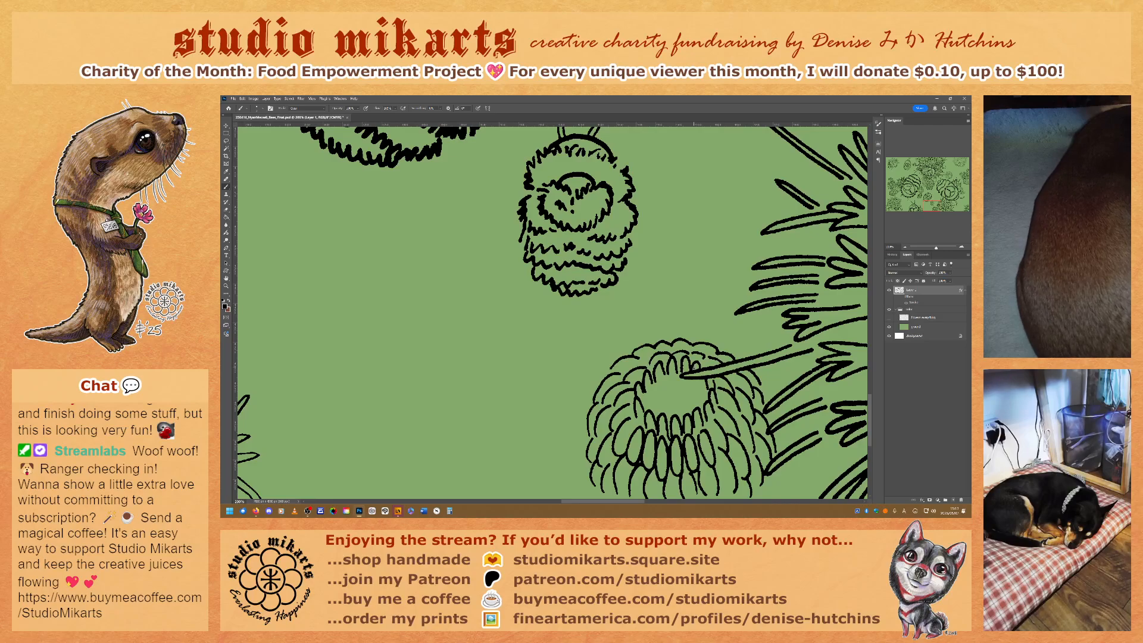
{"action": "key", "text": "shift+alt+n"}
{"action": "key", "text": "shift+alt+r"}
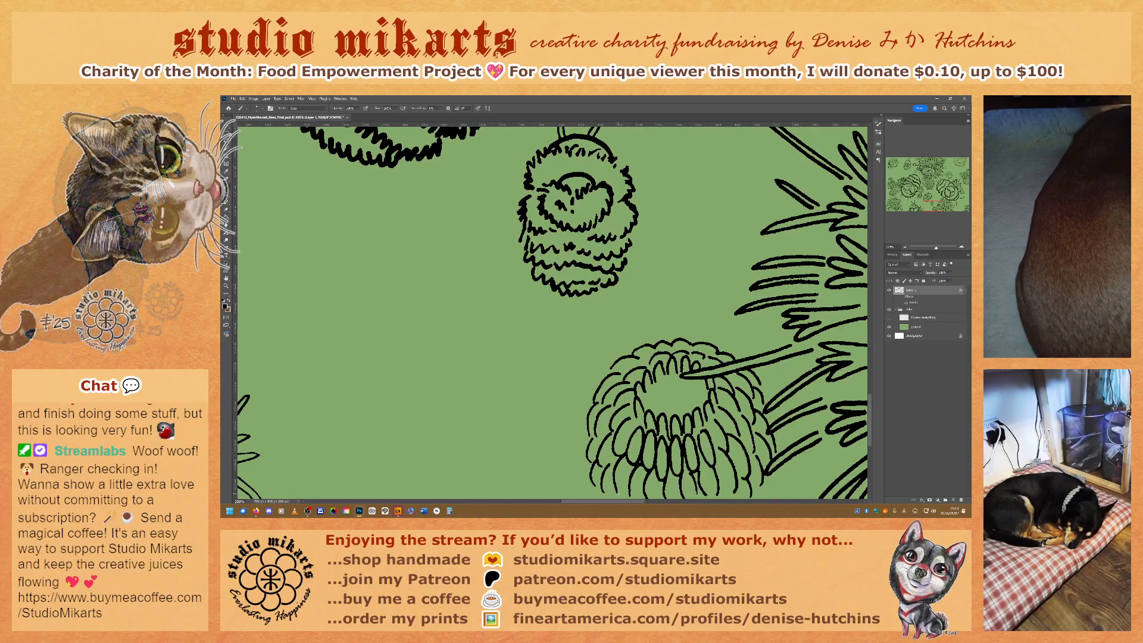
{"action": "scroll", "coordinate": [593, 505], "scroll_direction": "down", "scroll_amount": 2}
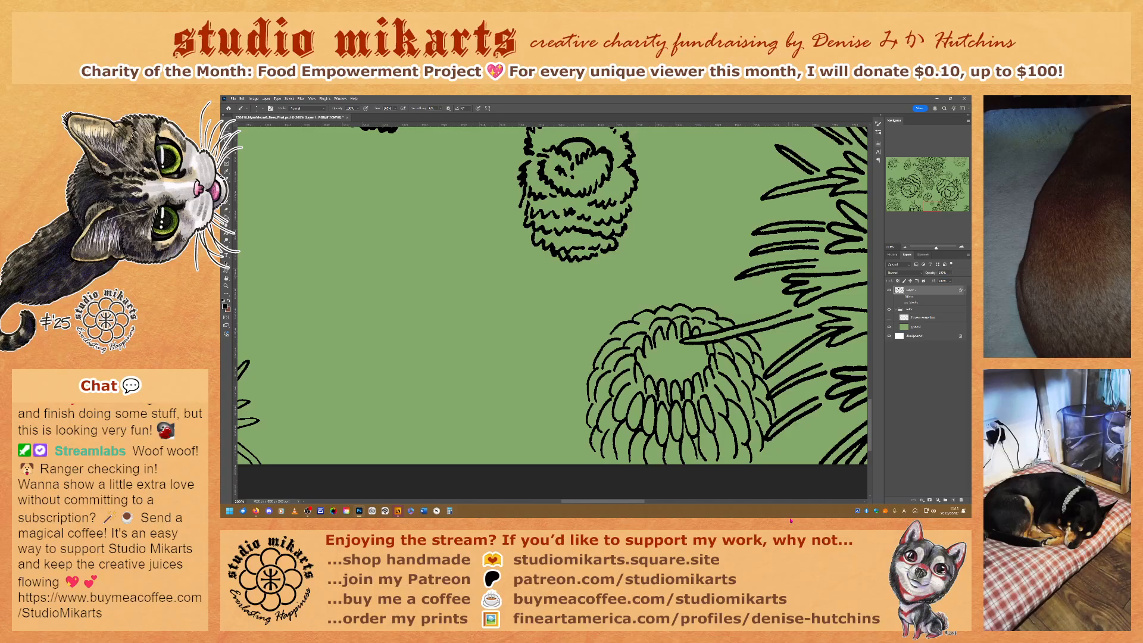
Clean up the upper petals of the large spiky flower beneath the large bee, using the brush in Normal and Clear modes.
{"action": "left_click_drag", "start_coordinate": [930, 207], "coordinate": [939, 203]}
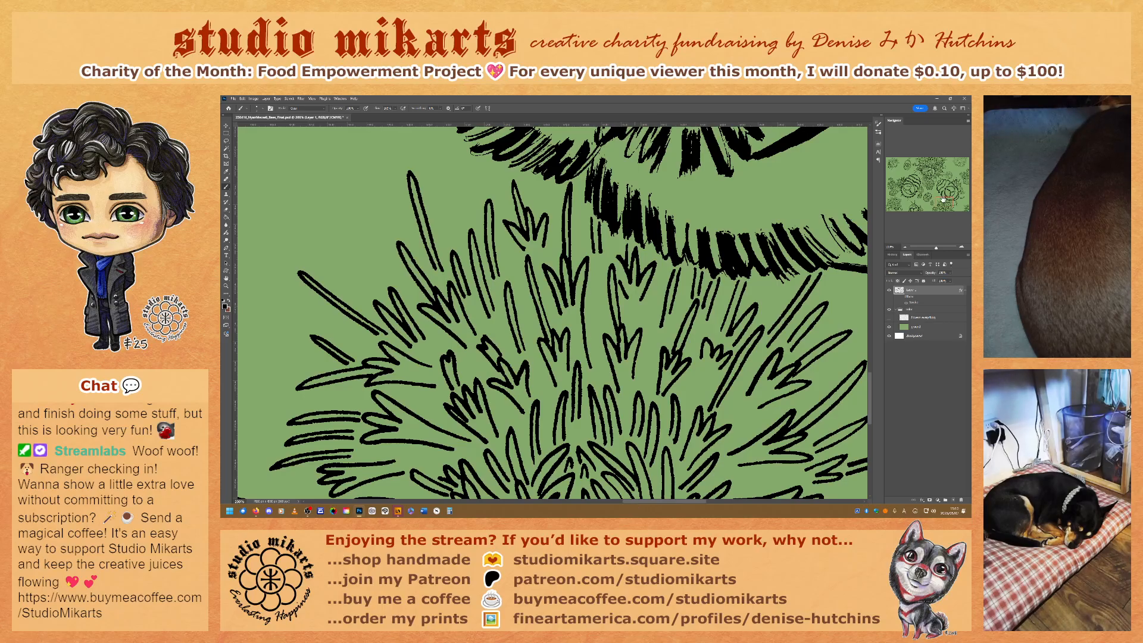
{"action": "left_click_drag", "start_coordinate": [942, 200], "coordinate": [945, 202]}
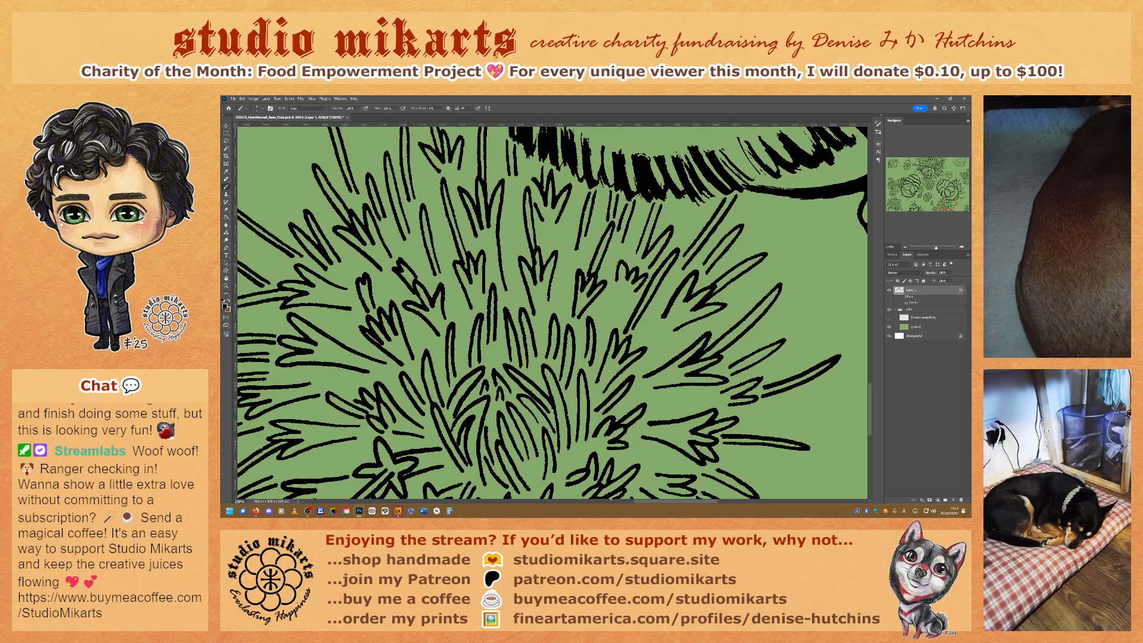
{"action": "left_click", "coordinate": [942, 202]}
{"action": "left_click_drag", "start_coordinate": [943, 203], "coordinate": [938, 199]}
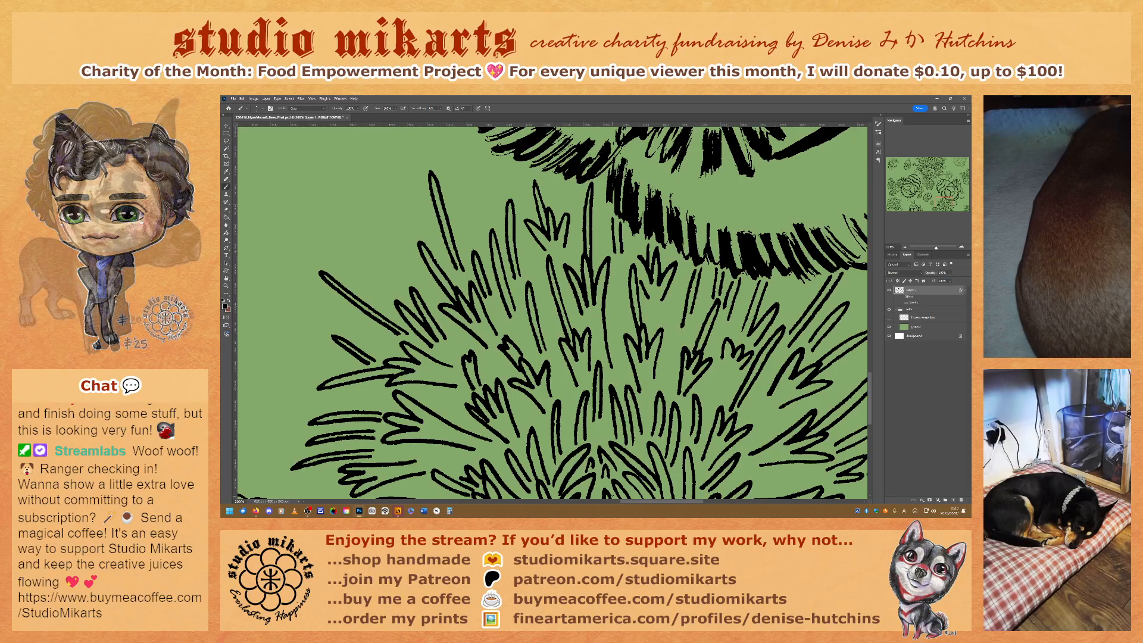
{"action": "key", "text": "alt+shift+n"}
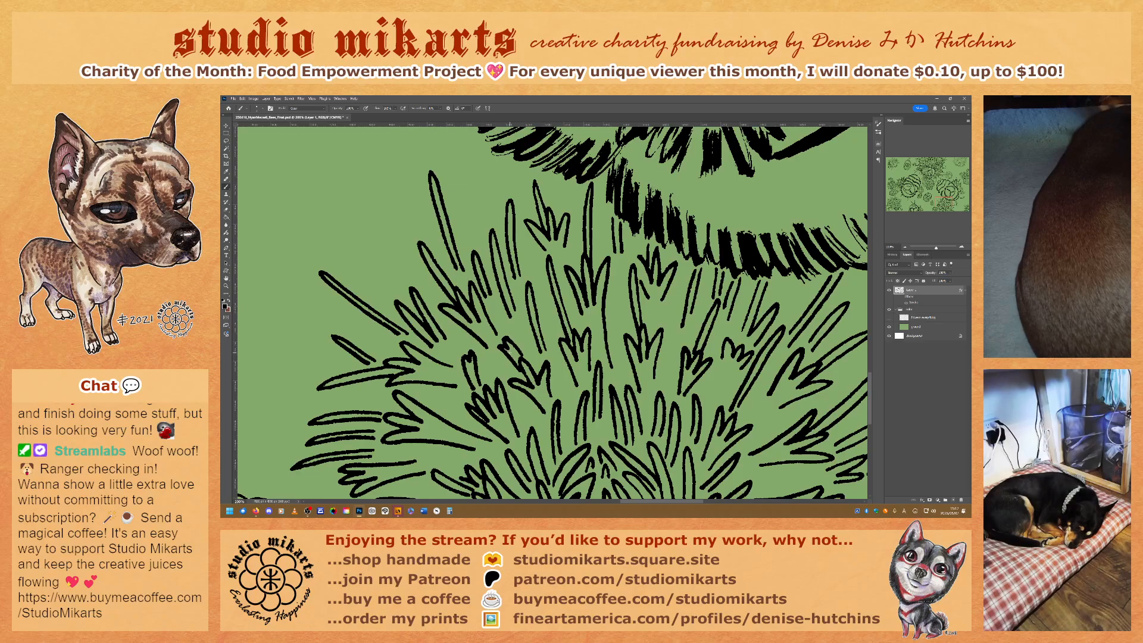
{"action": "key", "text": "alt+shift+r"}
{"action": "key", "text": "shift+alt+r"}
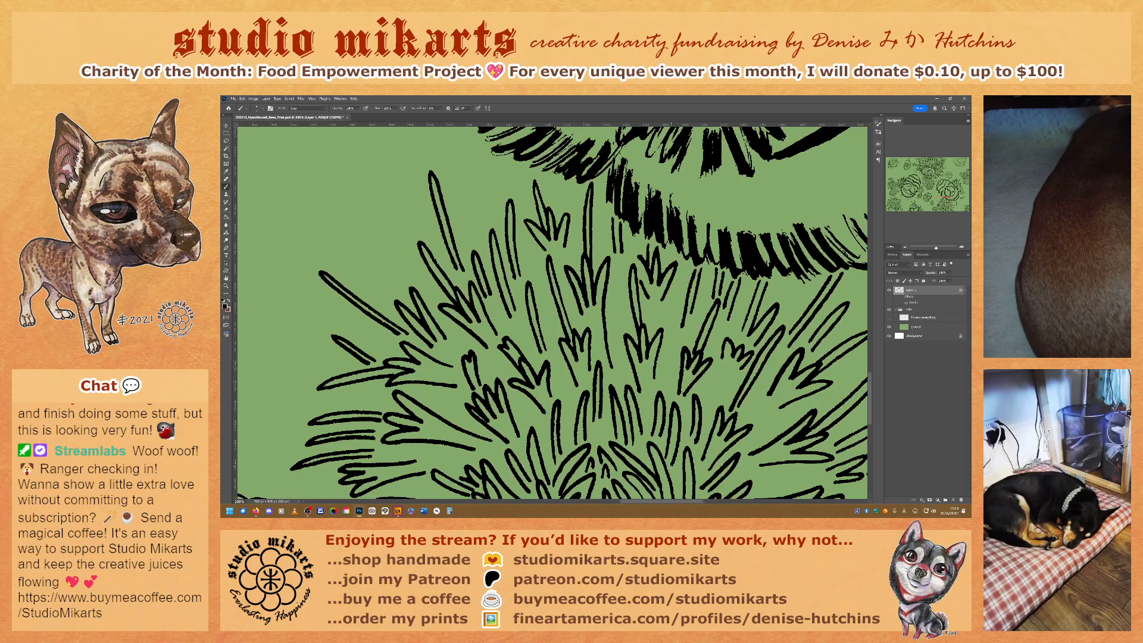
Touch up the left and central petals of the large spiky flower, alternating the brush between Clear and Normal modes.
{"action": "left_click_drag", "start_coordinate": [943, 201], "coordinate": [941, 207]}
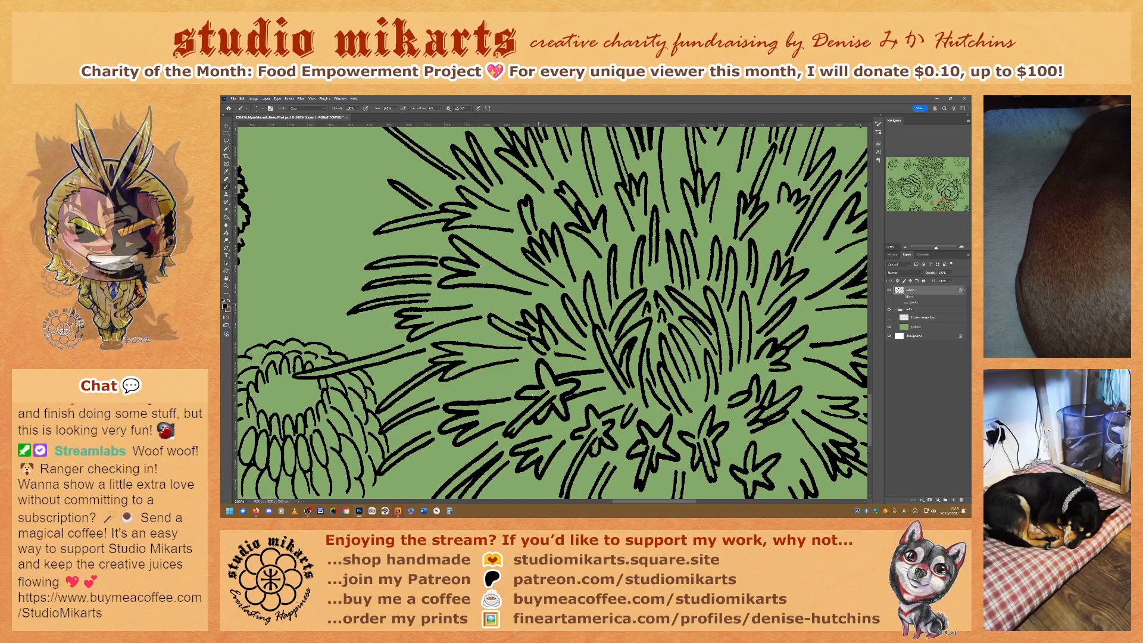
{"action": "key", "text": "alt+shift+r"}
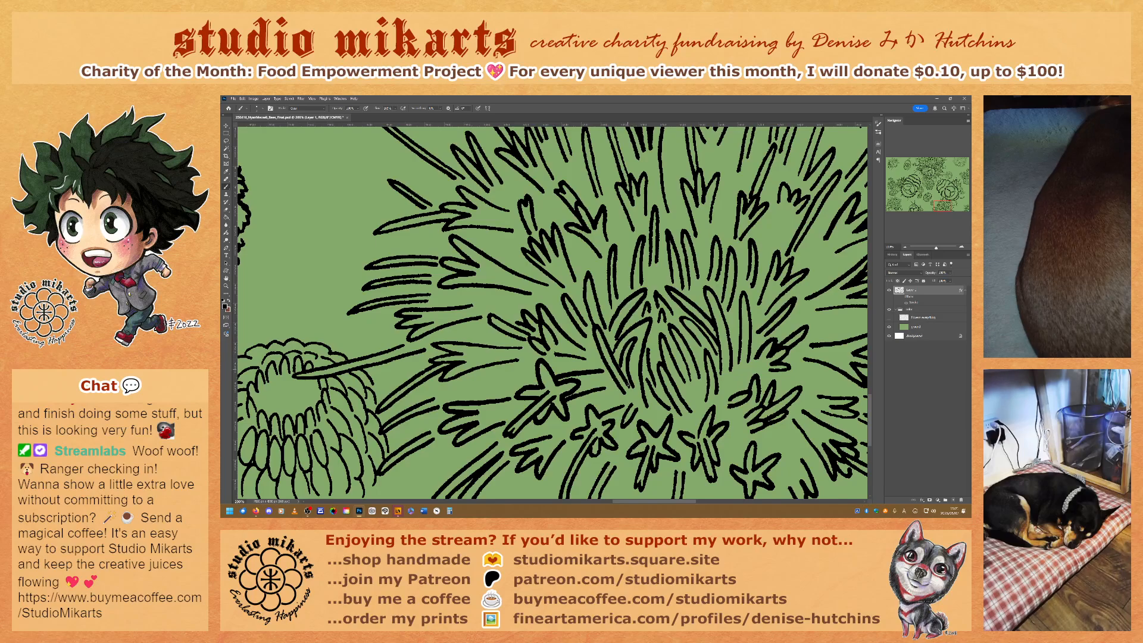
{"action": "key", "text": "alt+shift+n"}
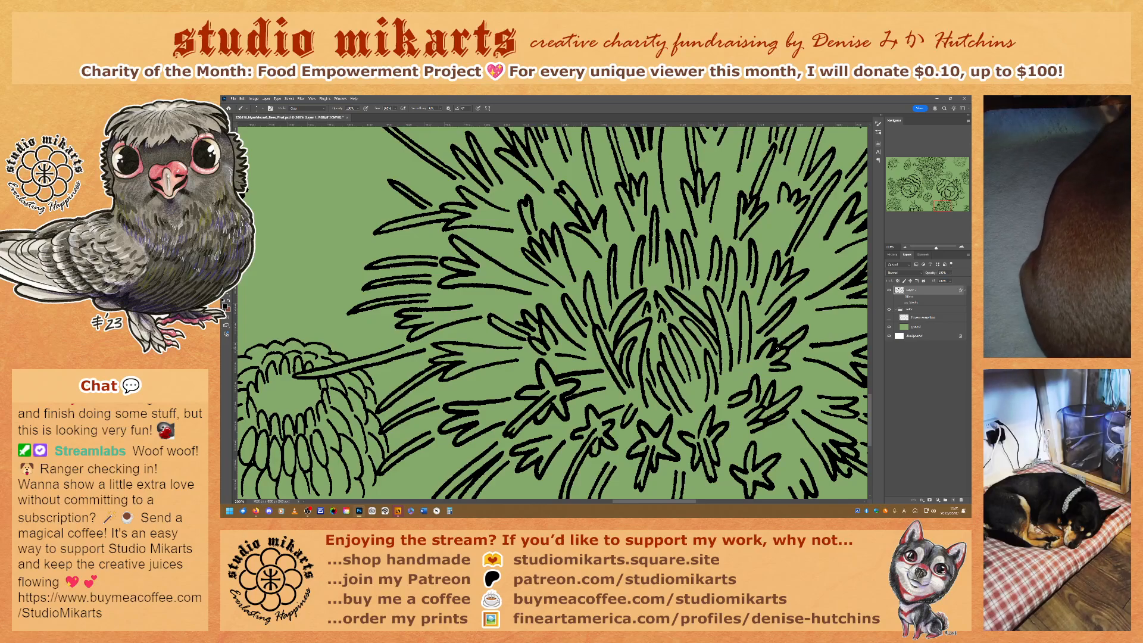
{"action": "key", "text": "alt+shift+n"}
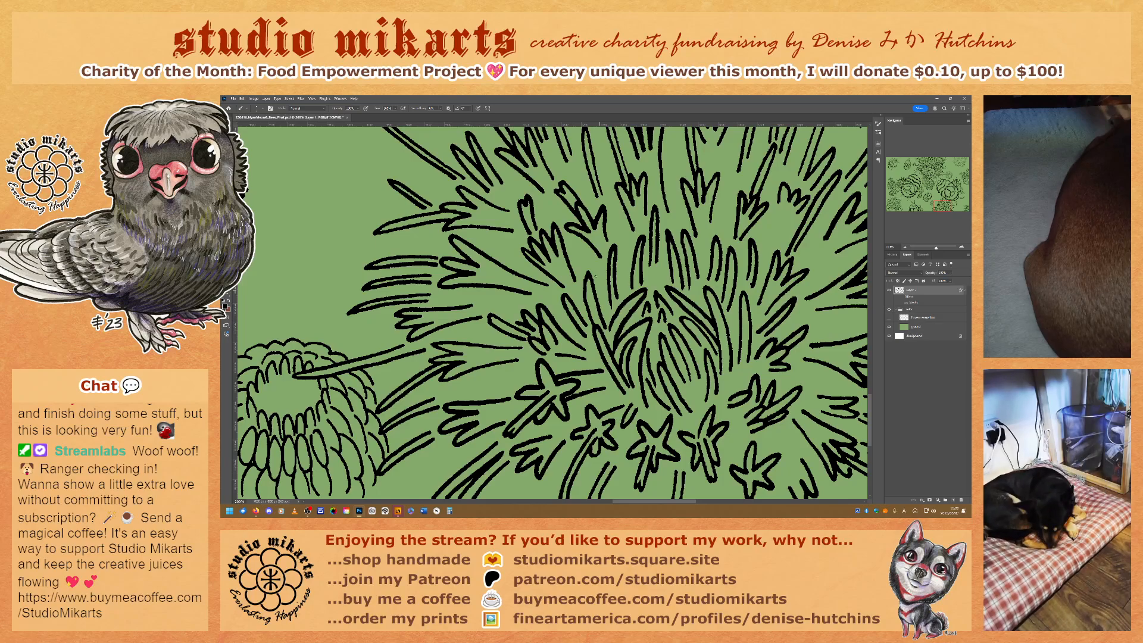
{"action": "key", "text": "alt+shift+r"}
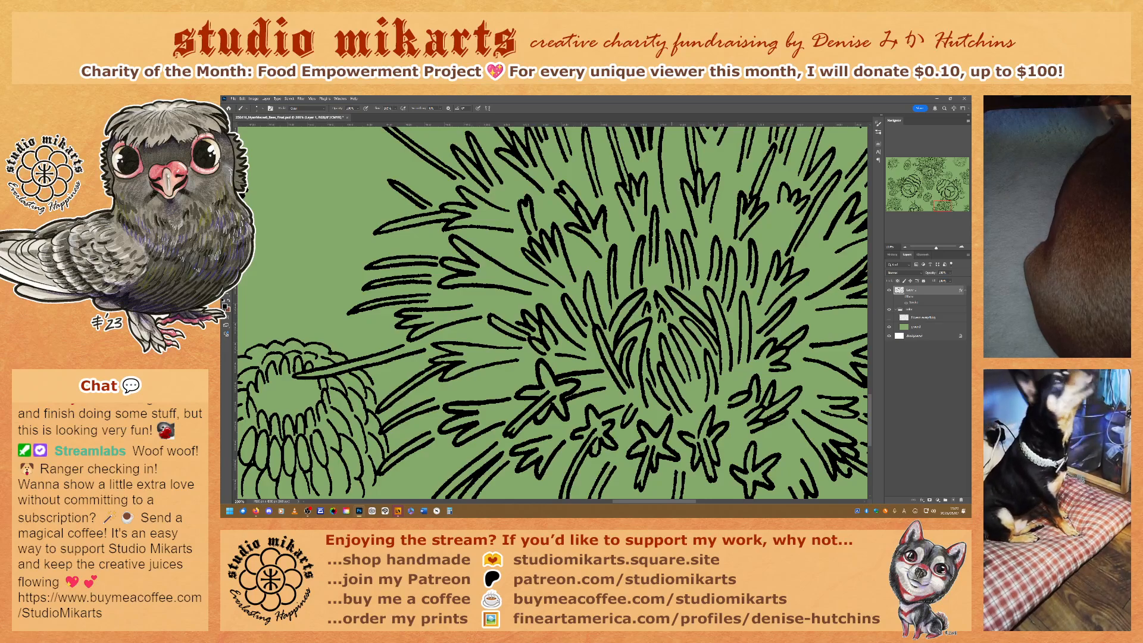
{"action": "key", "text": "alt+shift+n"}
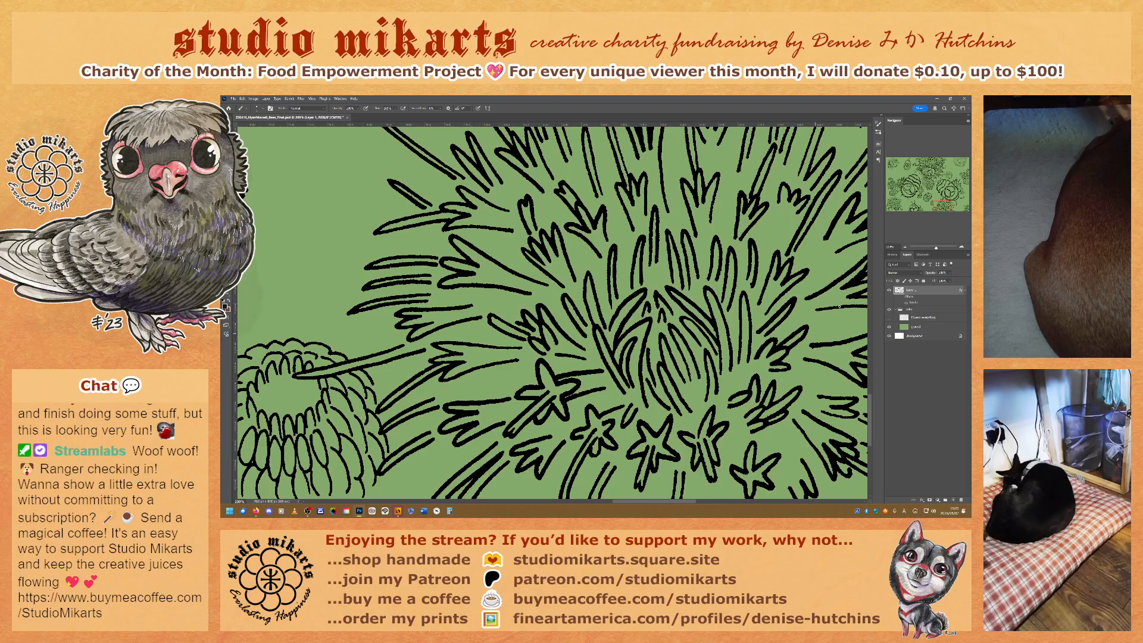
Erase stray marks among the outer petals of the large spiky flower, on the side facing the large bee's striped leg.
{"action": "left_click_drag", "start_coordinate": [943, 209], "coordinate": [950, 207]}
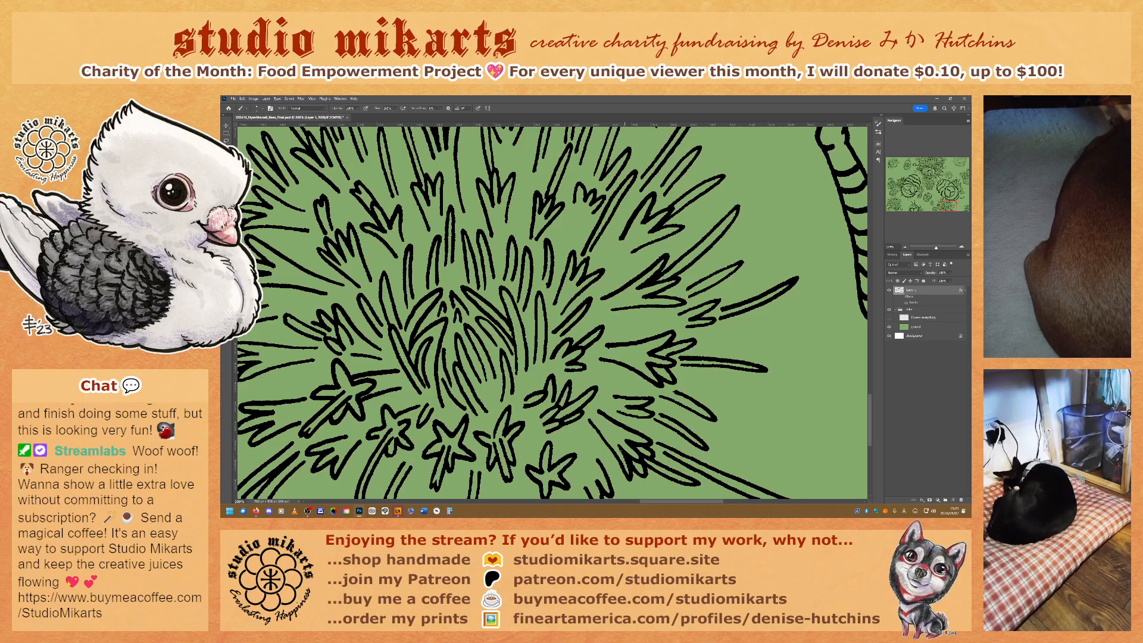
{"action": "key", "text": "grave"}
{"action": "left_click_drag", "start_coordinate": [620, 448], "coordinate": [626, 460]}
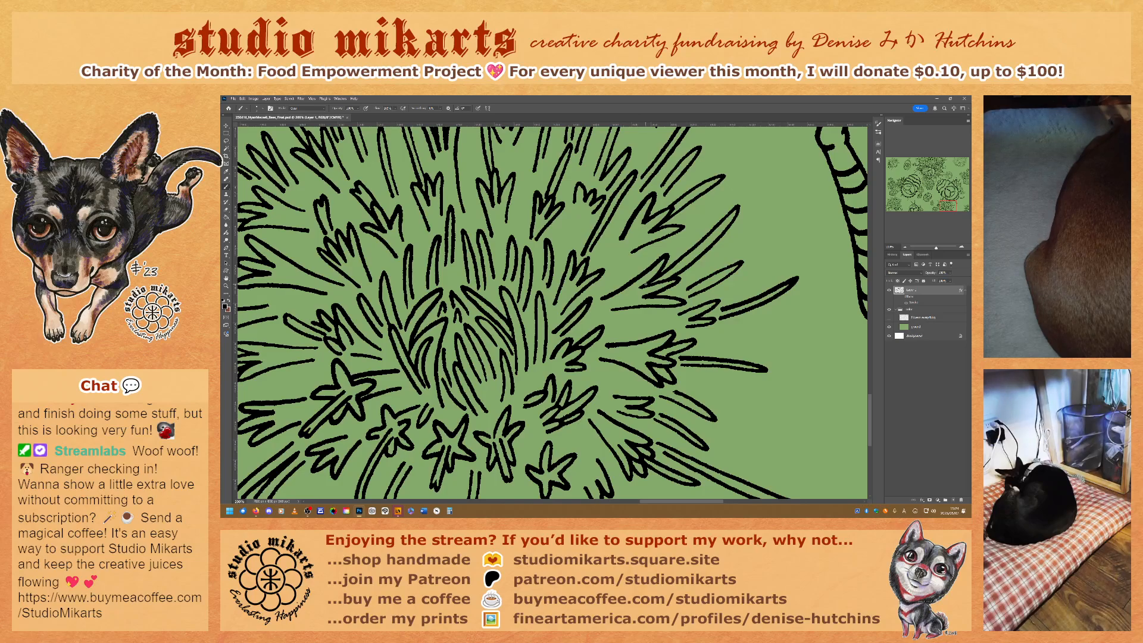
Clean up the cropped spiky flower in the artwork's lower-right corner, alternating the brush between Clear and Normal modes.
{"action": "left_click_drag", "start_coordinate": [943, 206], "coordinate": [945, 200]}
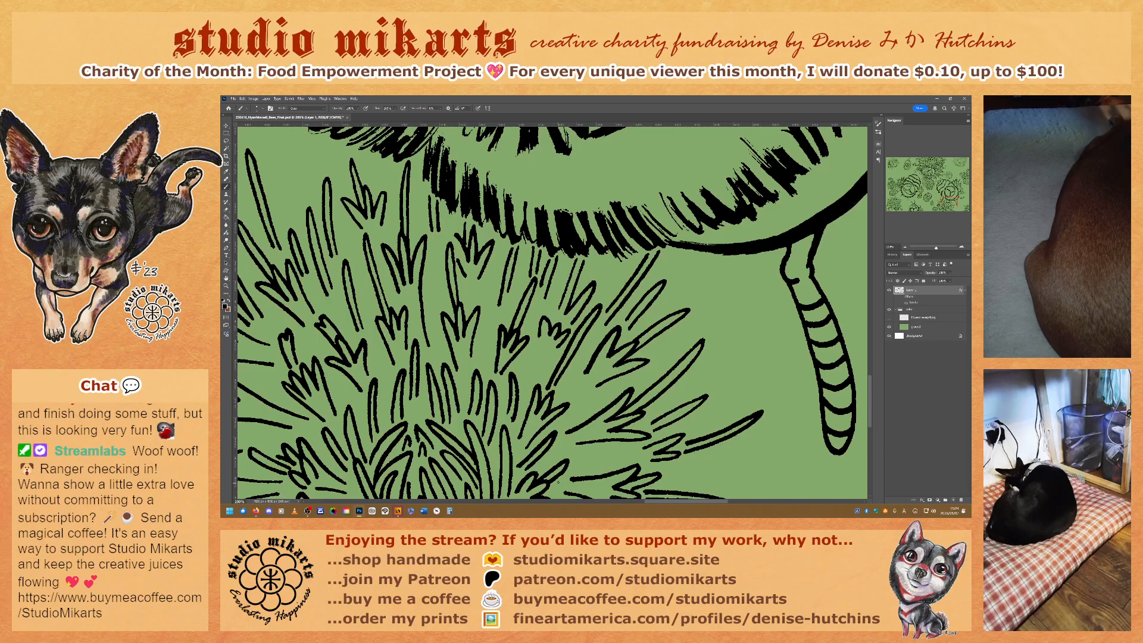
{"action": "left_click_drag", "start_coordinate": [951, 201], "coordinate": [969, 217]}
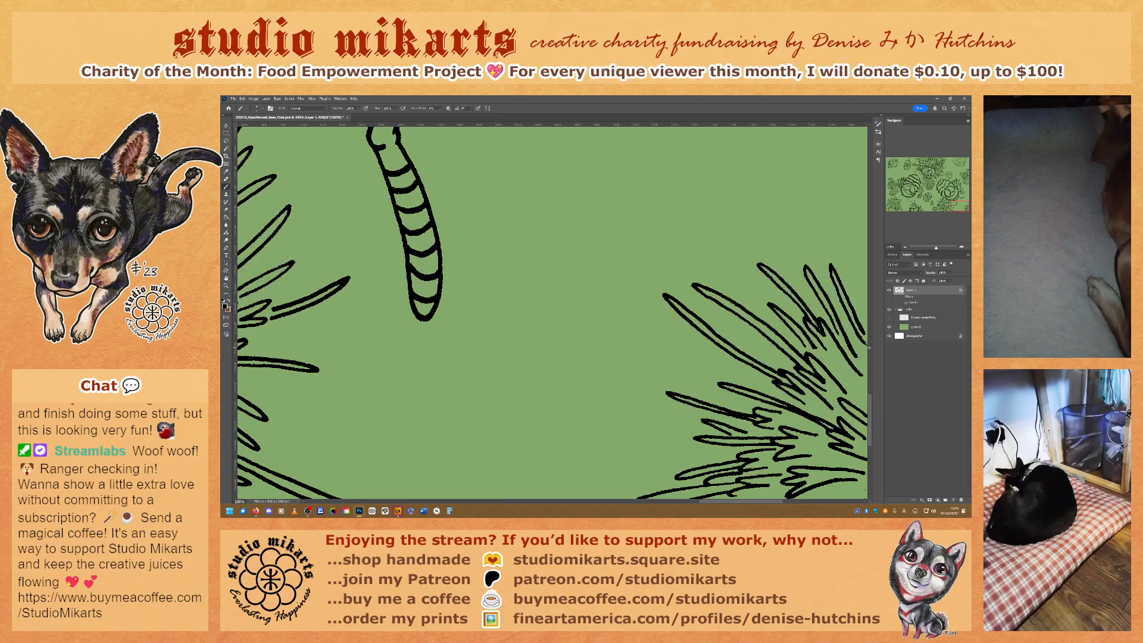
{"action": "scroll", "coordinate": [869, 346], "scroll_direction": "right", "scroll_amount": 3}
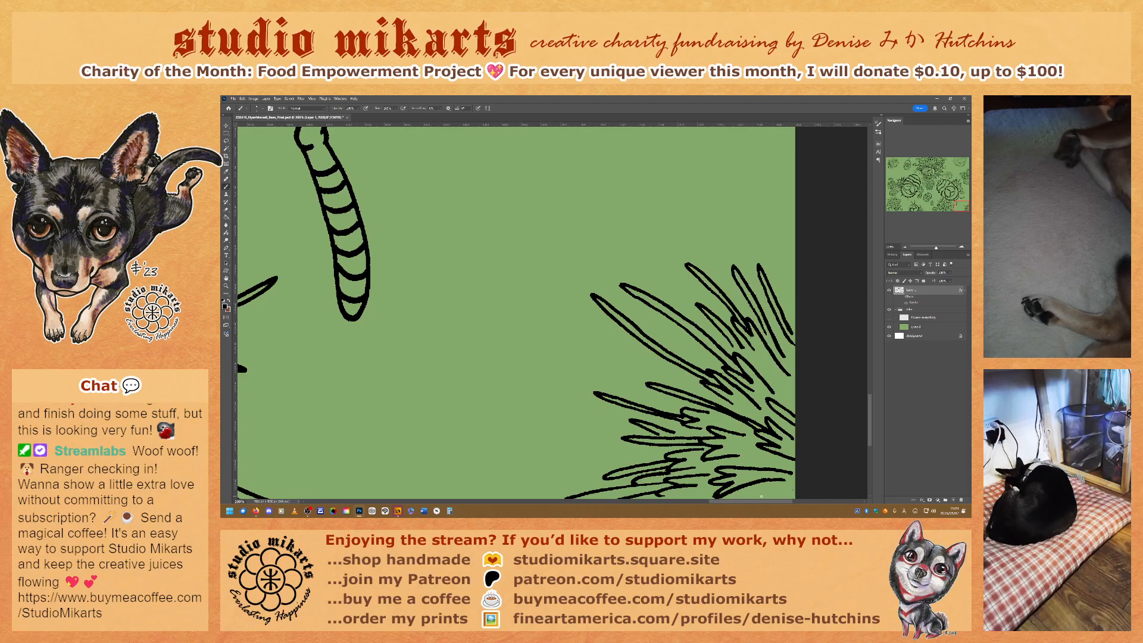
{"action": "scroll", "coordinate": [872, 421], "scroll_direction": "down", "scroll_amount": 3}
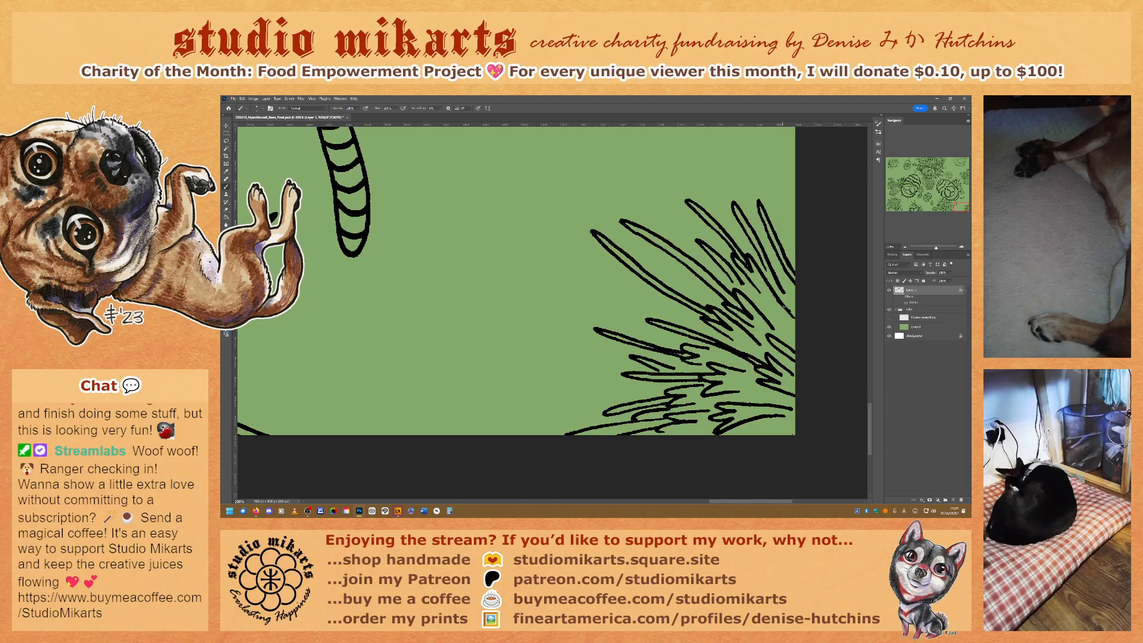
{"action": "key", "text": "grave"}
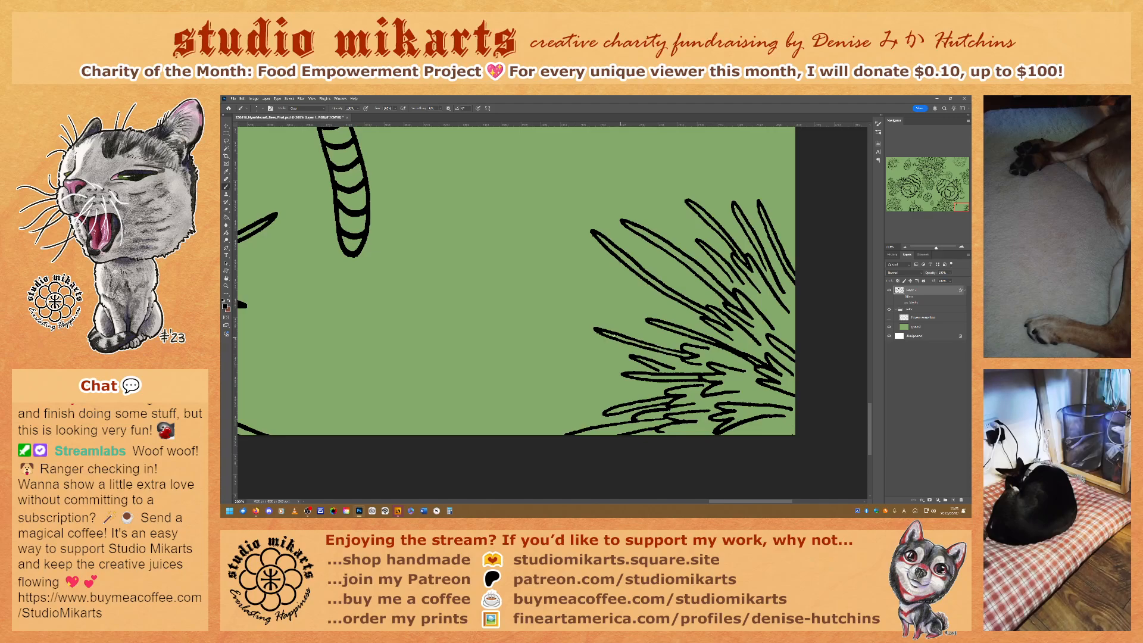
{"action": "key", "text": "shift+alt+n"}
{"action": "key", "text": "grave"}
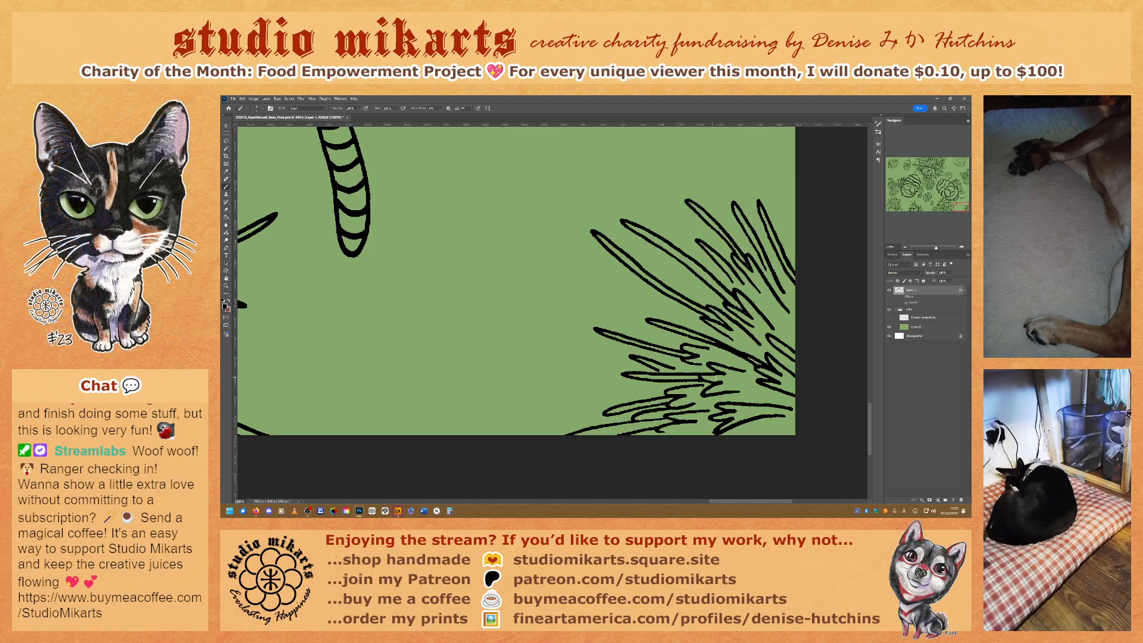
Touch up the lines between the corner flower's inner petals with short brush strokes in Normal and Clear modes.
{"action": "key", "text": "alt+shift+n"}
{"action": "left_click_drag", "start_coordinate": [708, 373], "coordinate": [716, 373]}
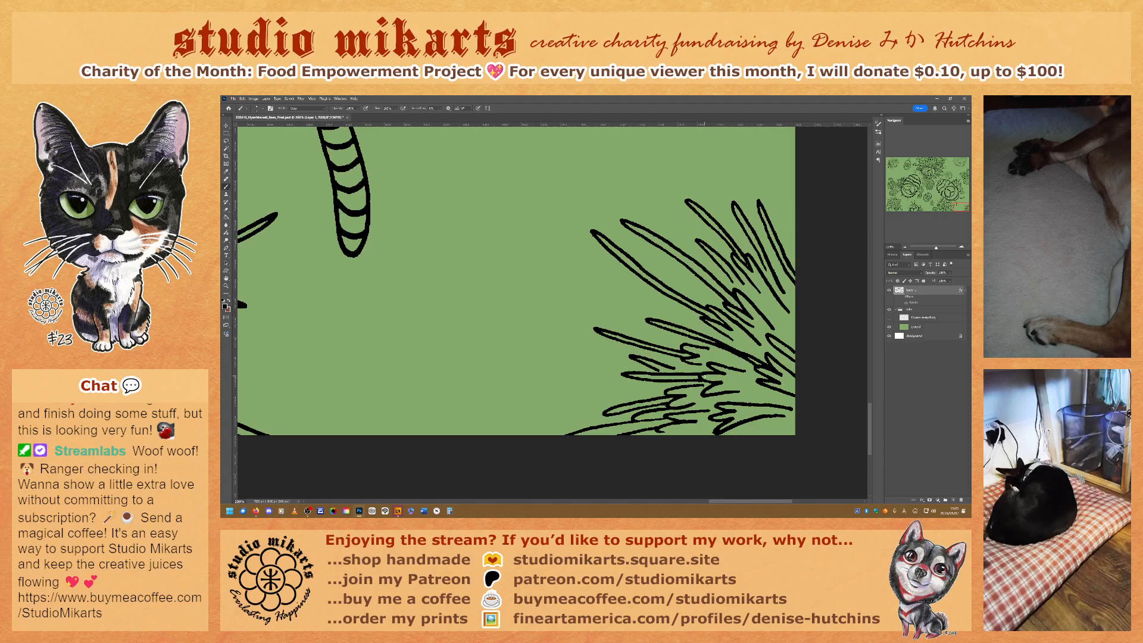
{"action": "mouse_move", "coordinate": [706, 375]}
{"action": "left_mouse_down"}
{"action": "mouse_move", "coordinate": [720, 375]}
{"action": "mouse_move", "coordinate": [700, 374]}
{"action": "left_mouse_up"}
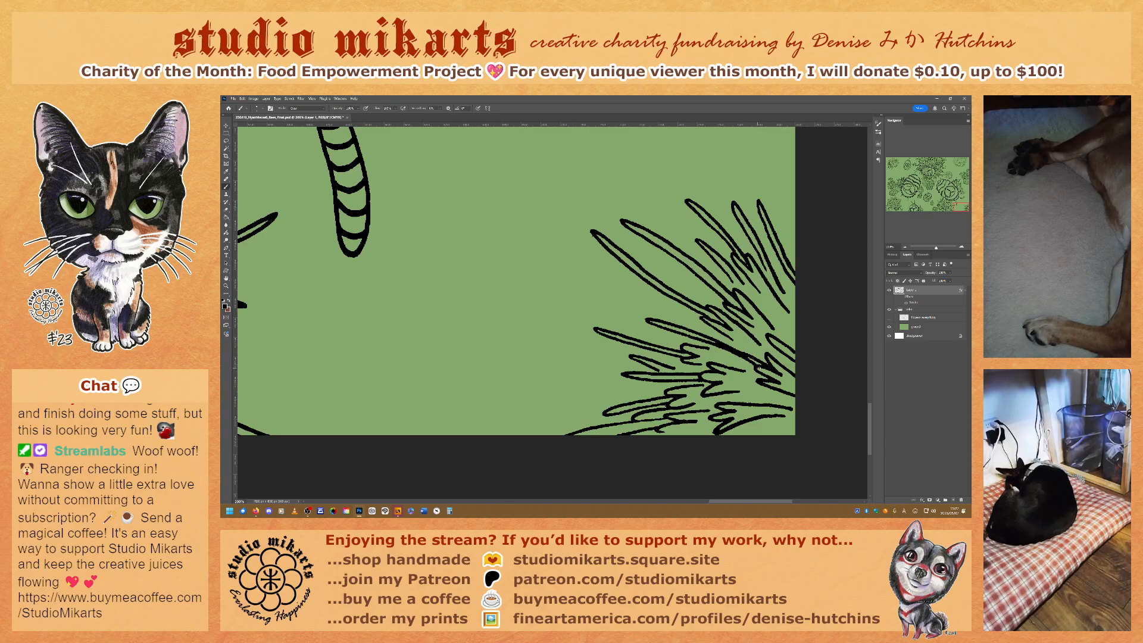
{"action": "left_click_drag", "start_coordinate": [708, 339], "coordinate": [745, 356]}
{"action": "key", "text": "alt+shift+n"}
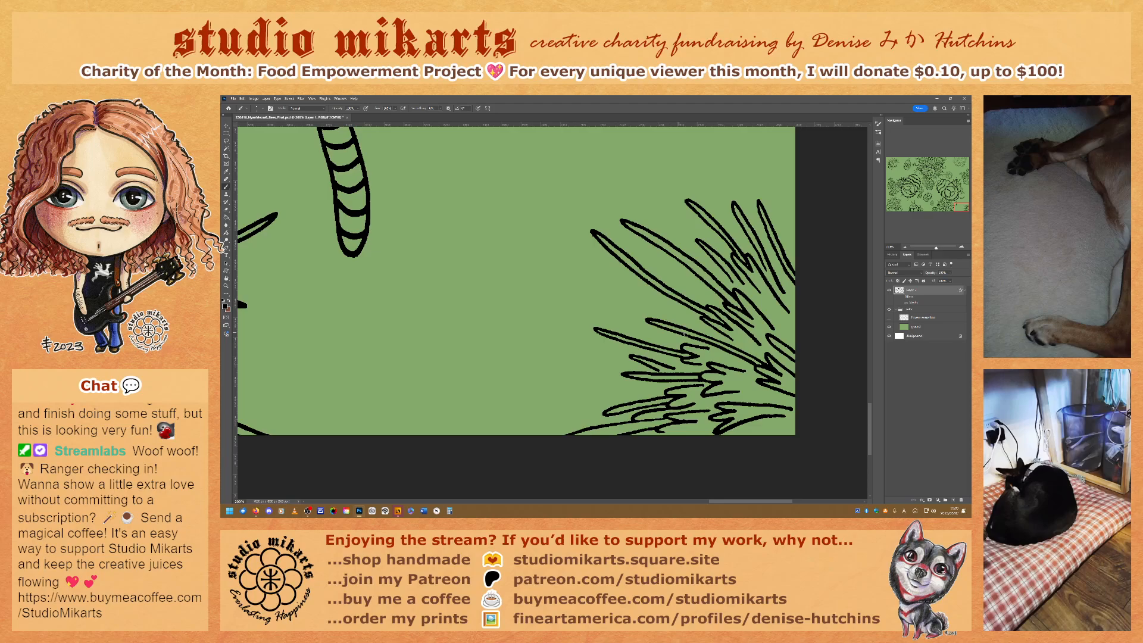
{"action": "key", "text": "alt+shift+r"}
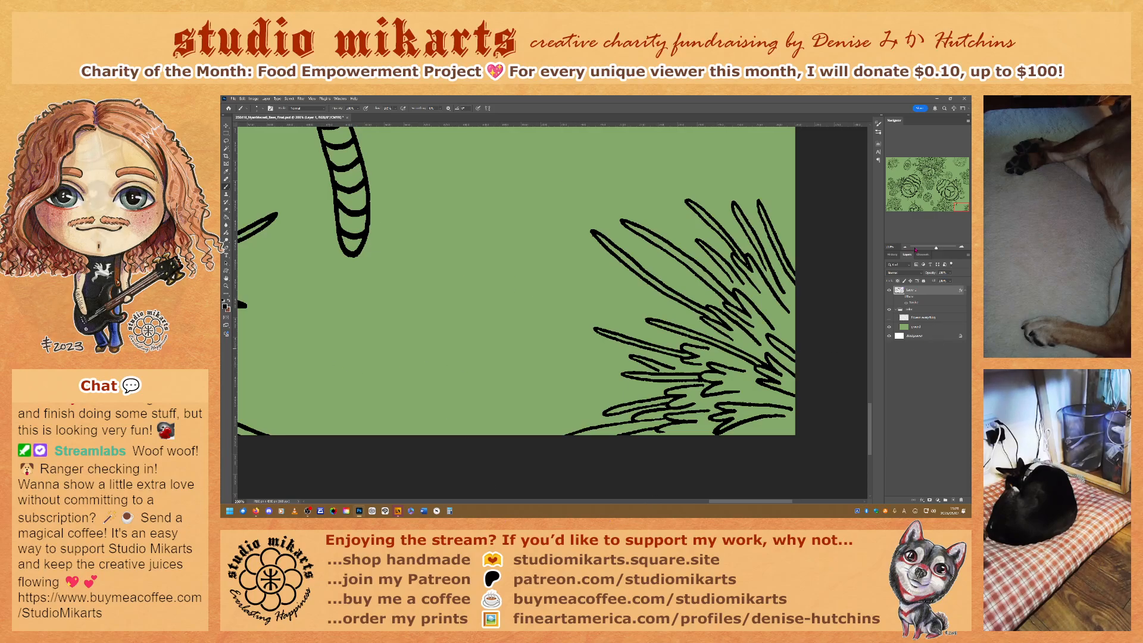
Examine the whole bee and flower pattern, including a closer look at the bees and flowers in the lower-left area.
{"action": "left_click", "coordinate": [905, 247]}
{"action": "left_click", "coordinate": [905, 248]}
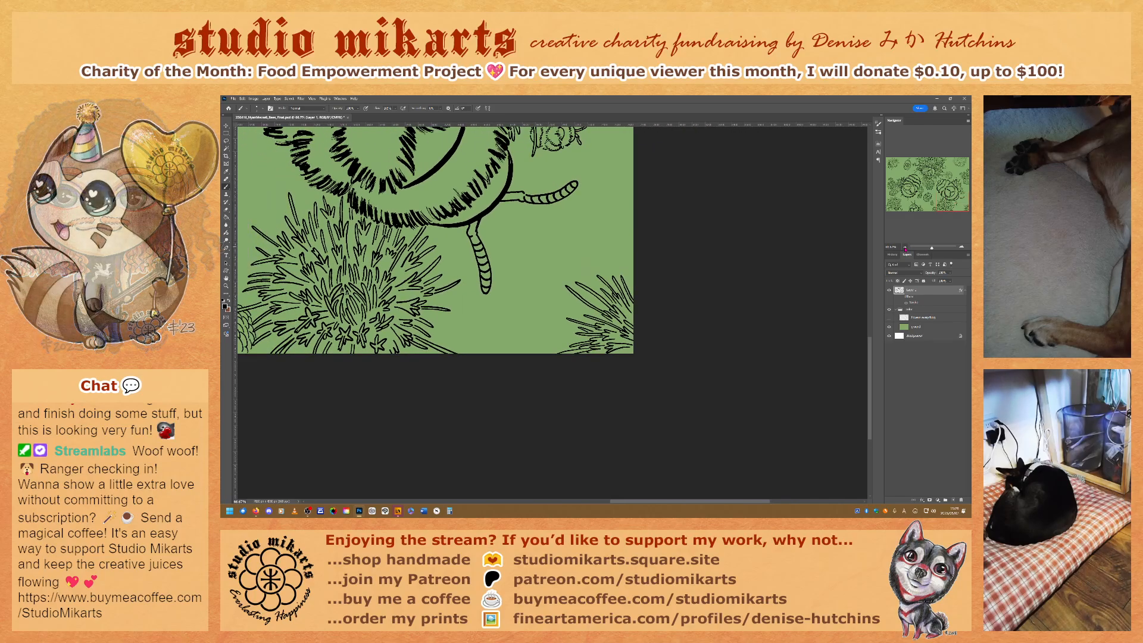
{"action": "left_click", "coordinate": [905, 247]}
{"action": "left_click", "coordinate": [904, 248]}
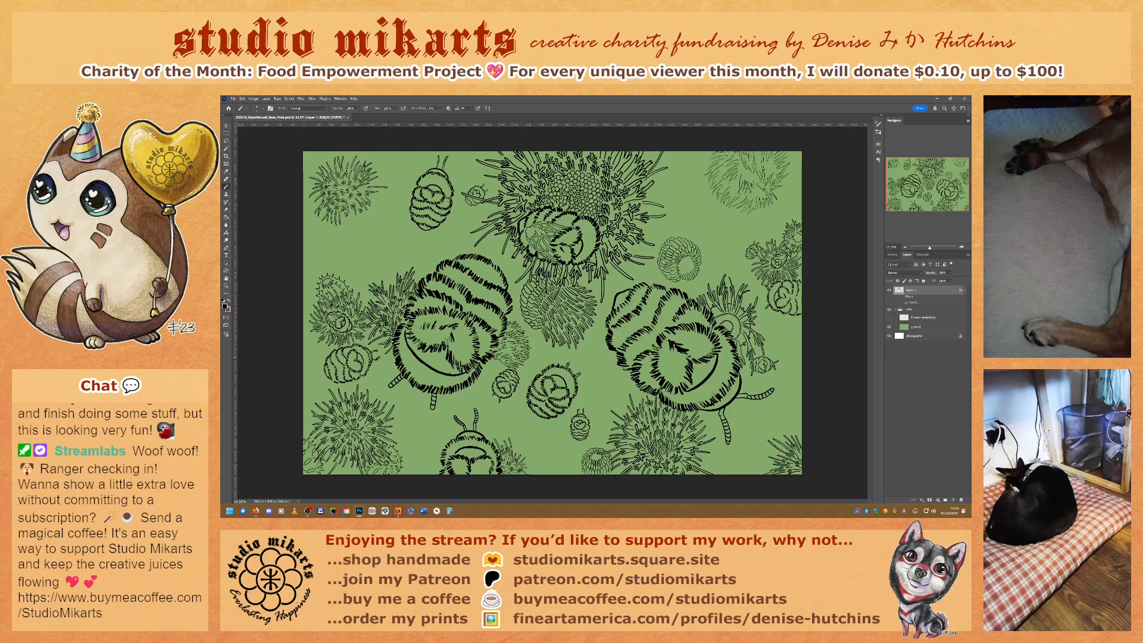
{"action": "left_click", "coordinate": [962, 248]}
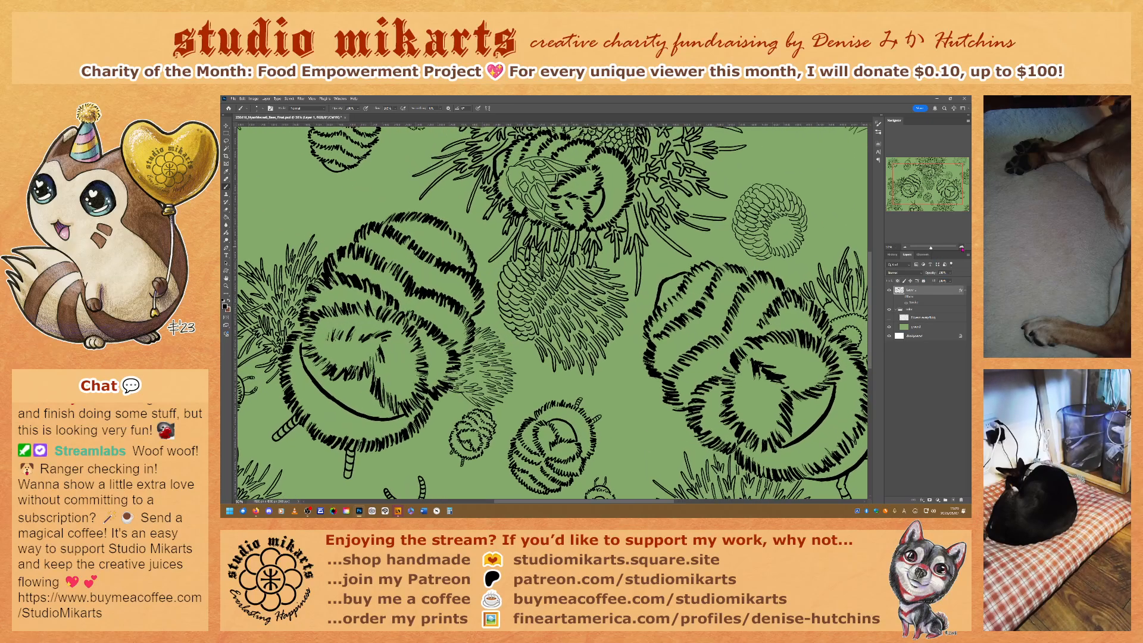
{"action": "left_click", "coordinate": [961, 248]}
{"action": "left_click", "coordinate": [961, 248]}
{"action": "left_click_drag", "start_coordinate": [934, 192], "coordinate": [920, 218]}
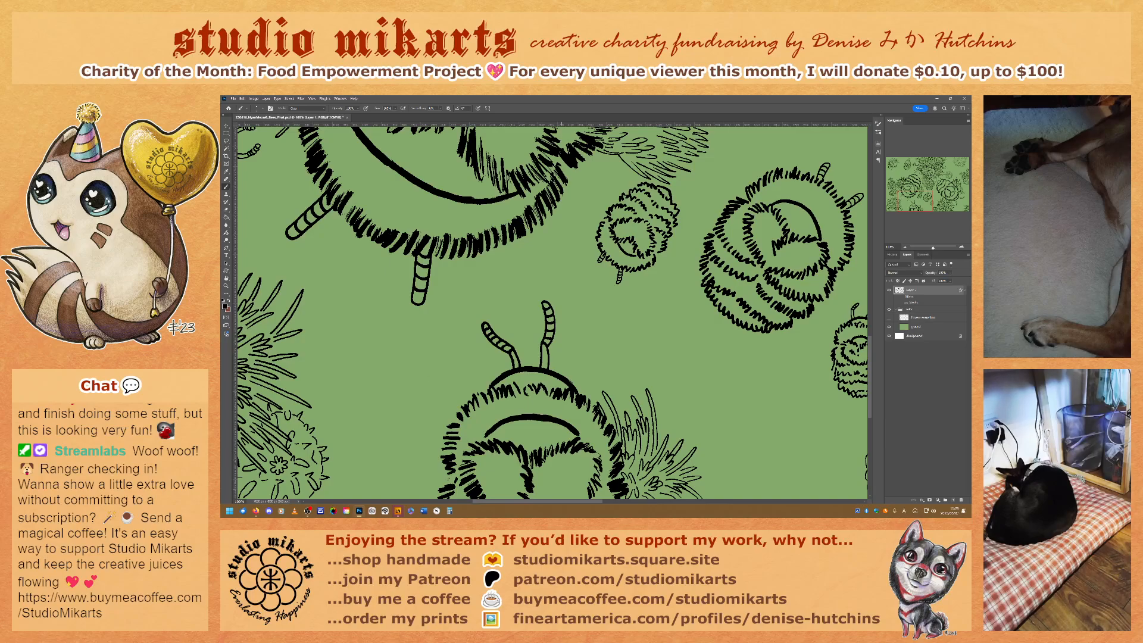
{"action": "left_click", "coordinate": [906, 248]}
{"action": "left_click", "coordinate": [906, 248]}
{"action": "left_click", "coordinate": [906, 248]}
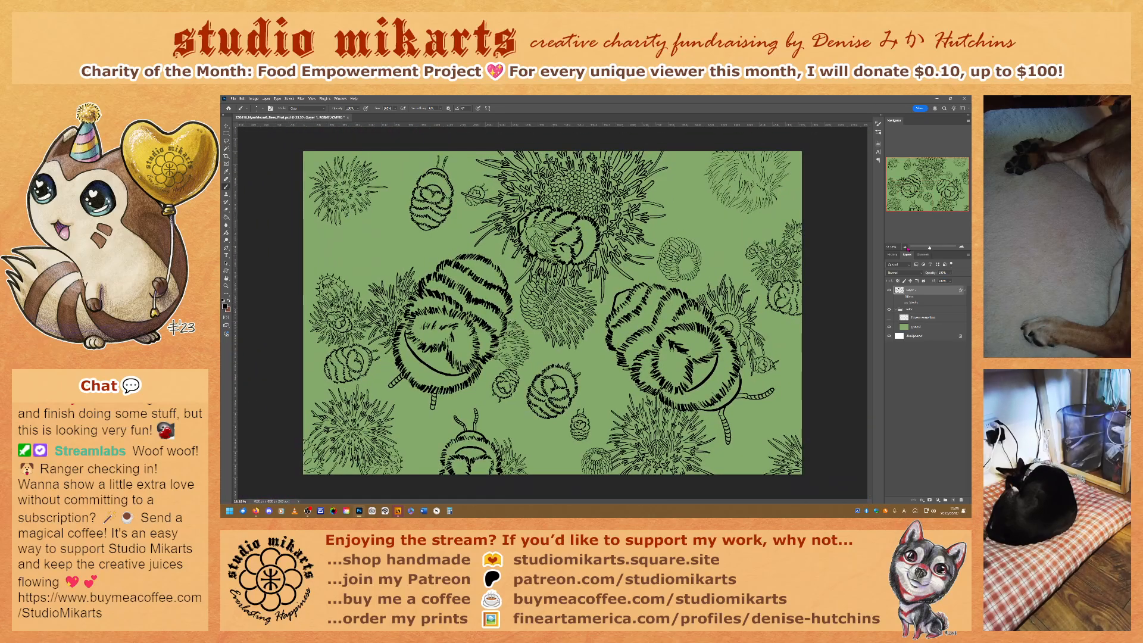